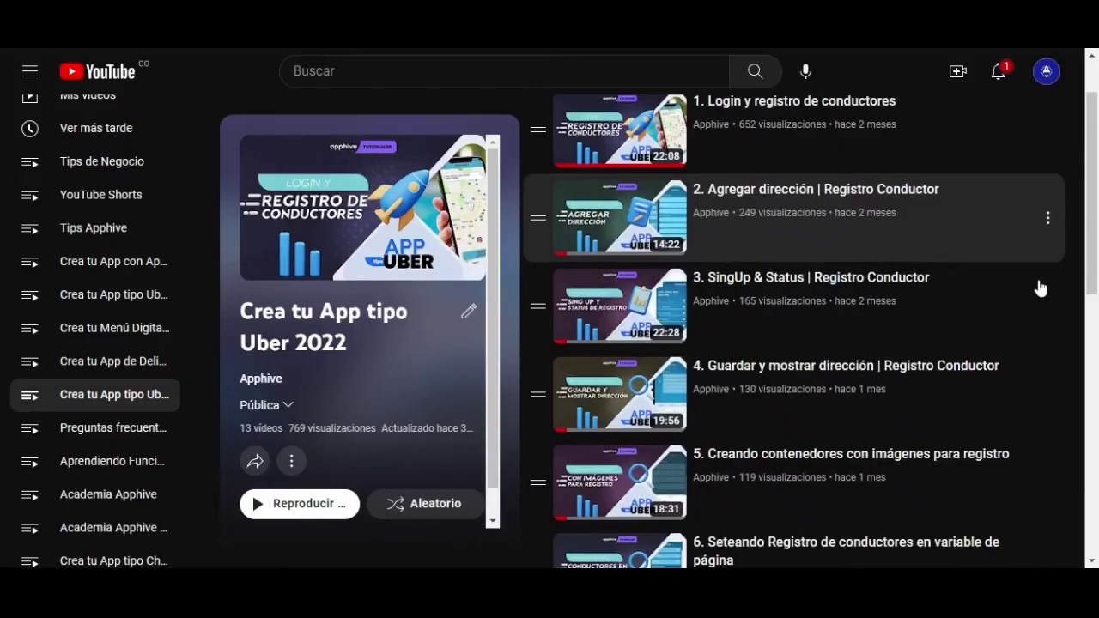
Look through the videos of the Crea tu App tipo Uber 2022 playlist down to number 13
scroll(1037, 284, down, 3)
scroll(1039, 285, down, 5)
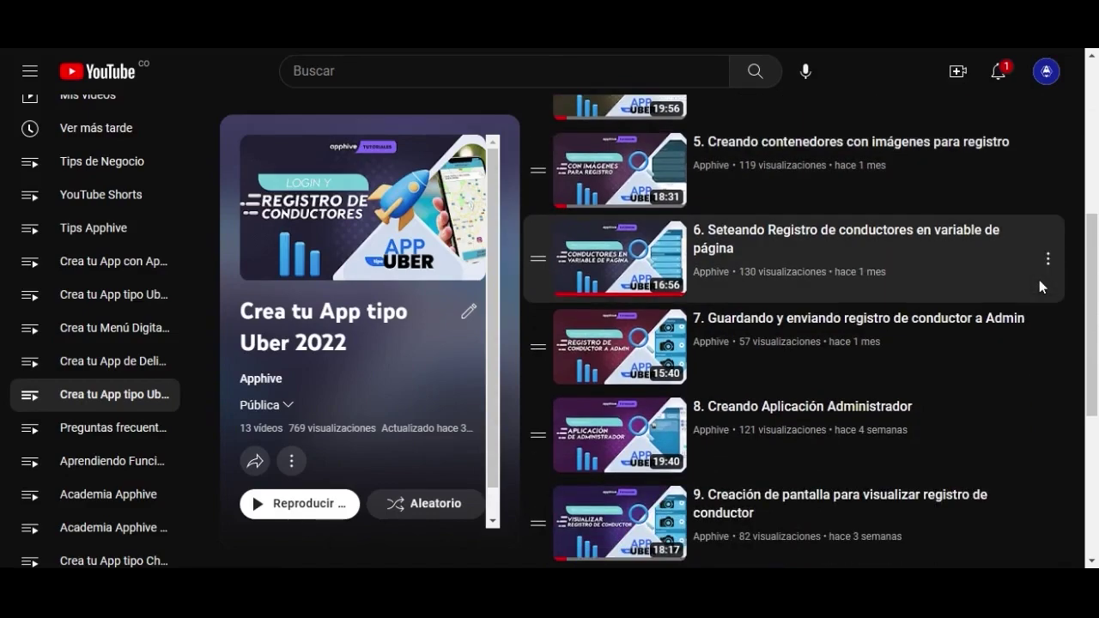
scroll(1039, 284, down, 1)
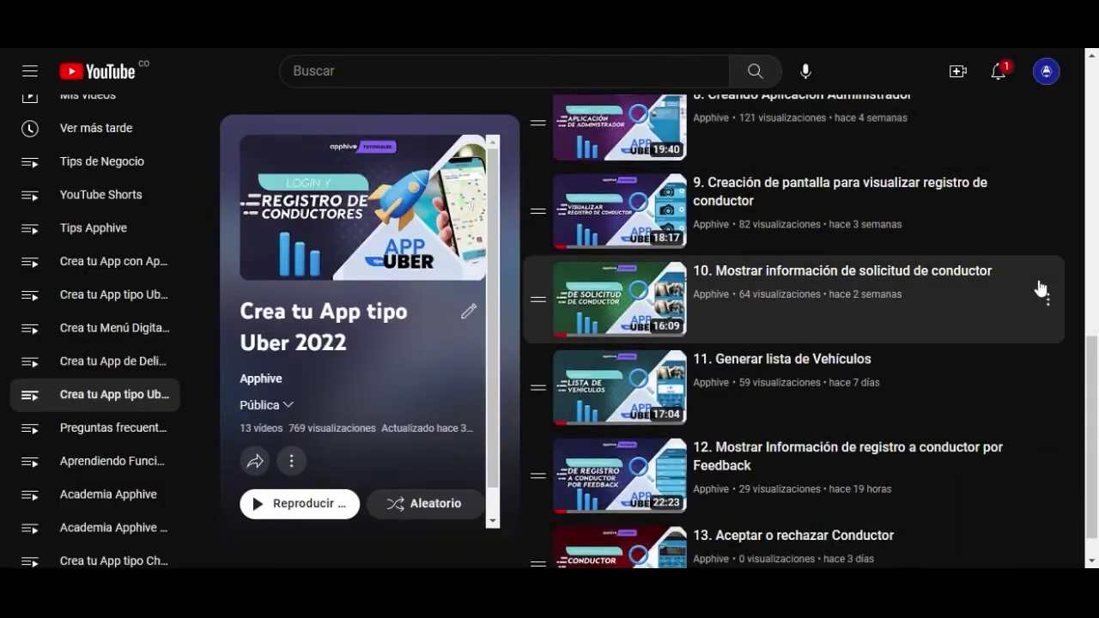
scroll(1039, 283, down, 1)
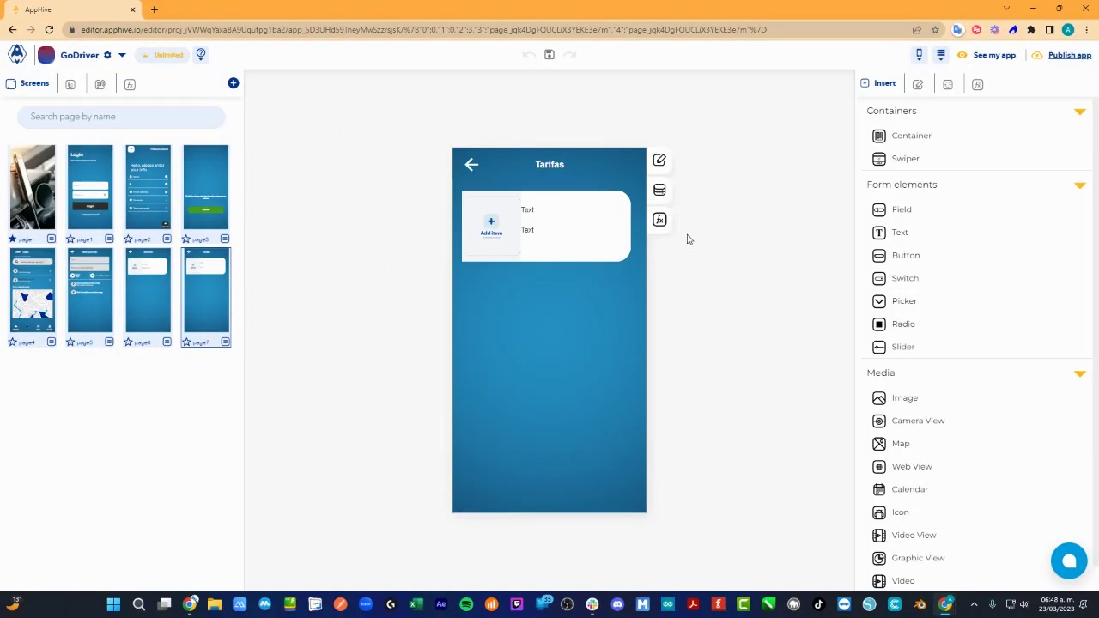
Inspect the Tarifas function in the onLoad event of page7 in the GoDriver project in AppHive
click(158, 333)
click(212, 301)
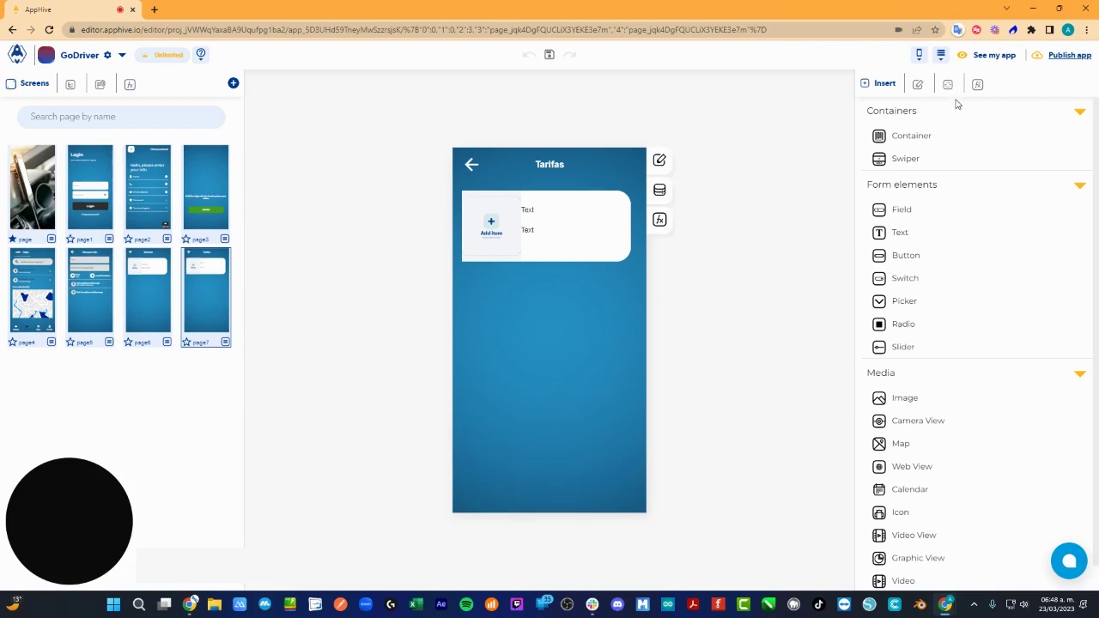
click(661, 220)
mouse_move(721, 251)
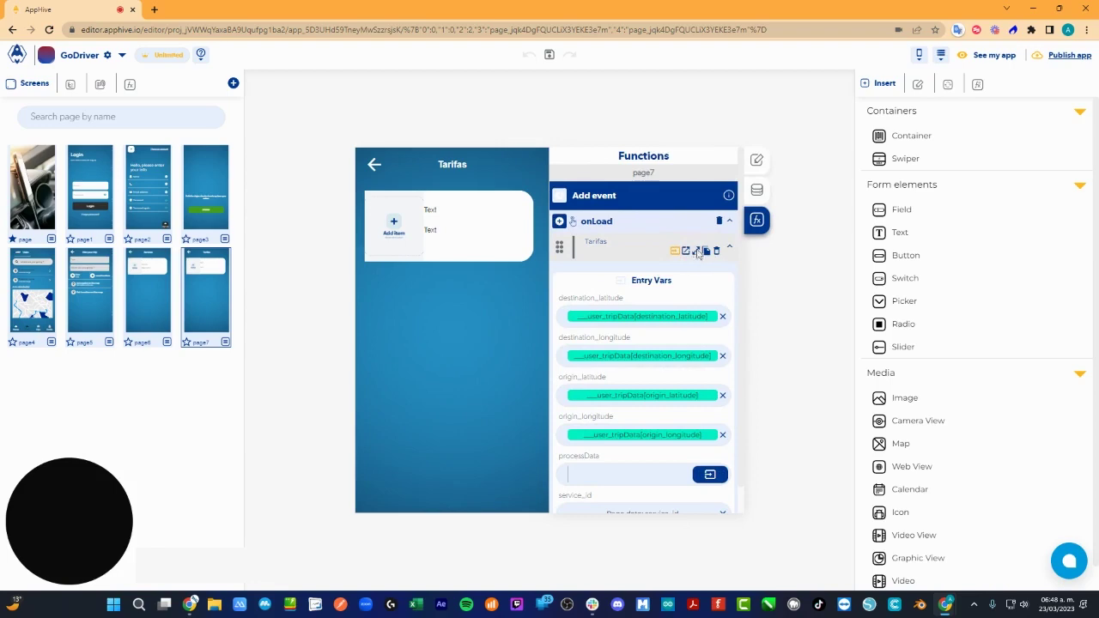
click(696, 251)
click(902, 92)
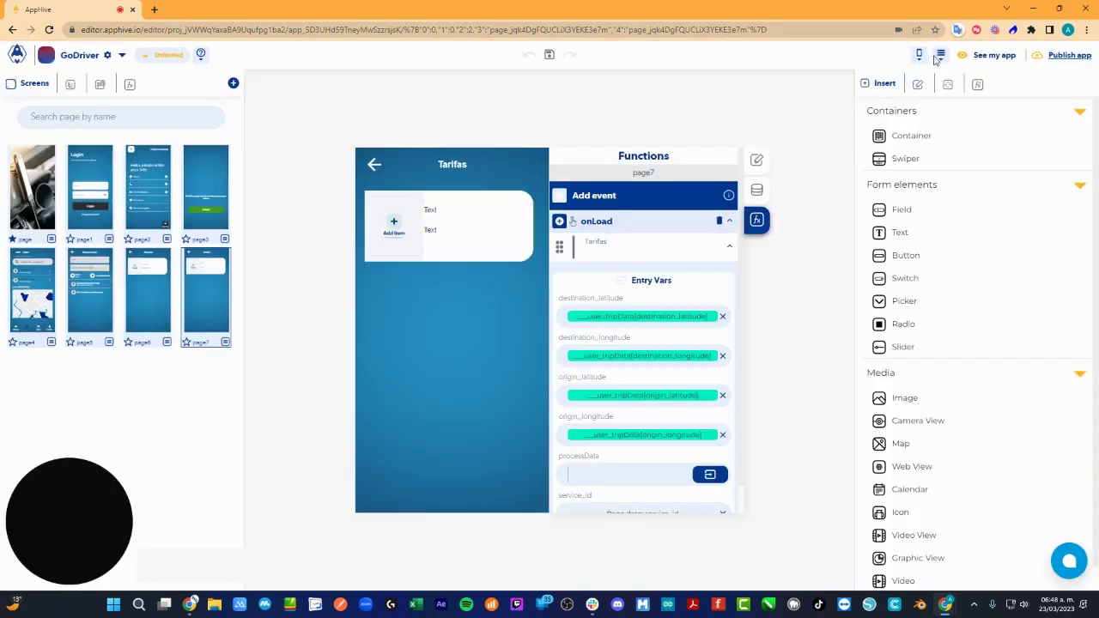
Create a collection named administrator_trips in the cloud database
click(978, 85)
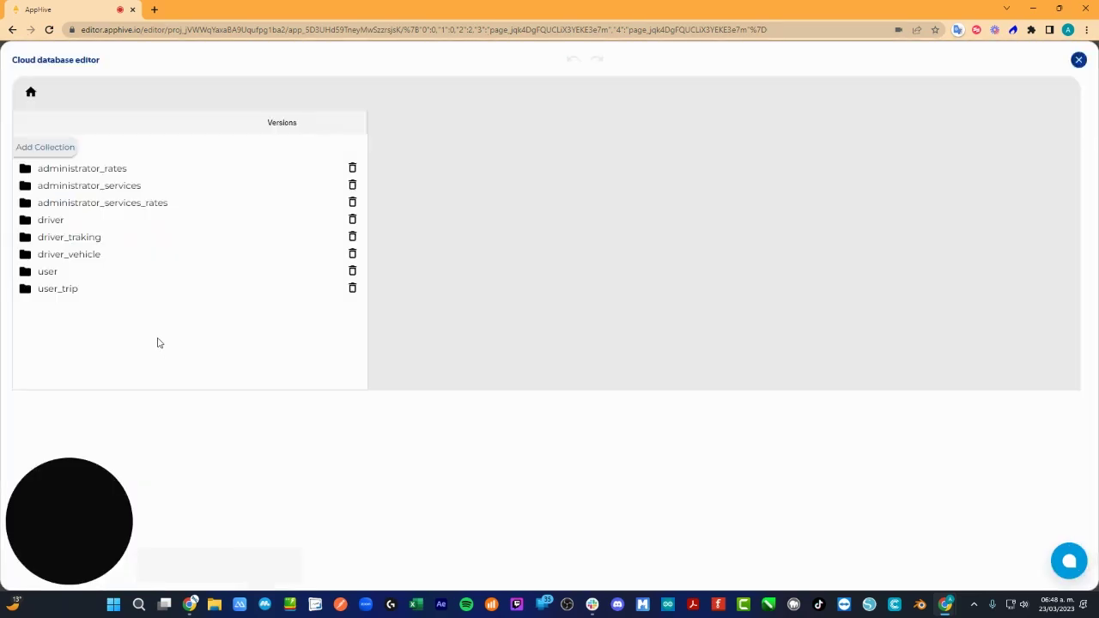
click(69, 146)
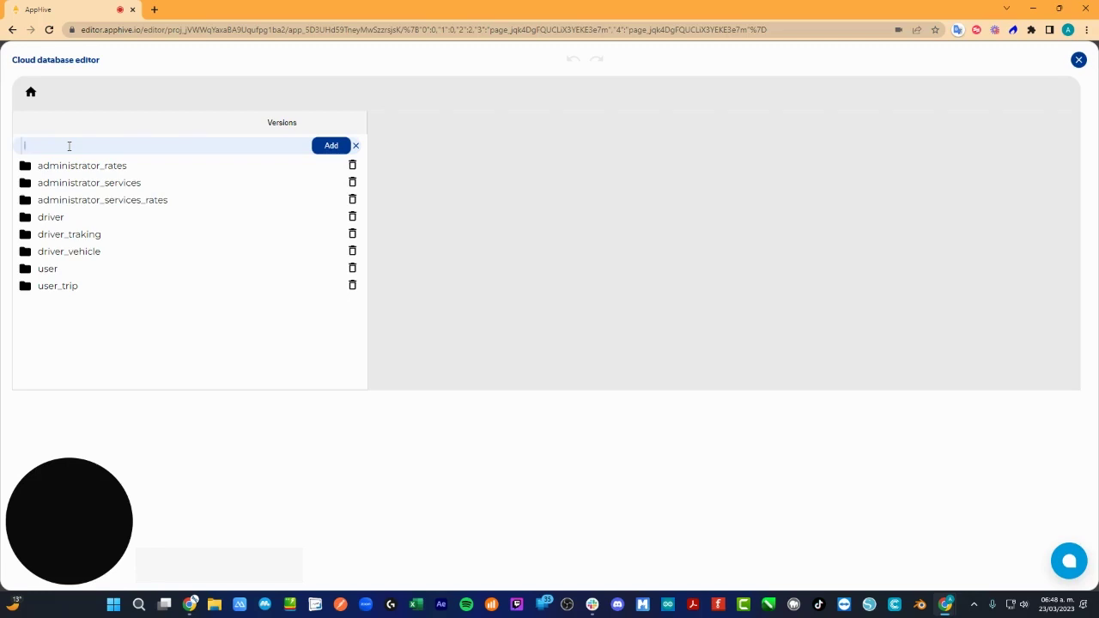
text(administrator)
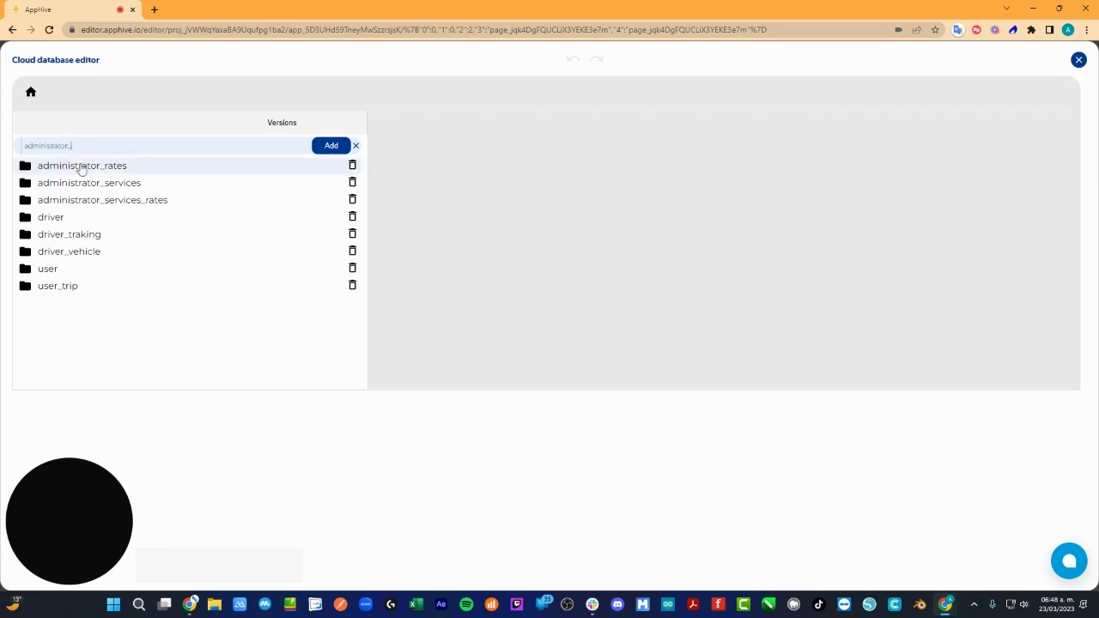
text(_)
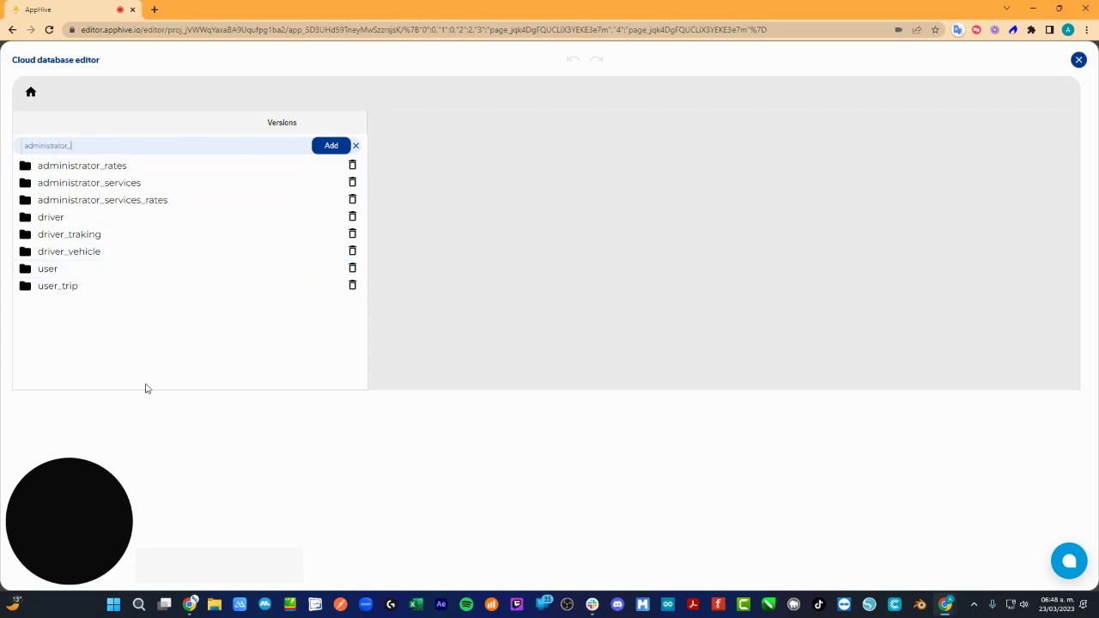
text(trips)
click(332, 145)
Add a subcollection named trips to the administrator_trips collection, reusing the word from the collection's name
drag(236, 311, 105, 342)
key(ctrl+c)
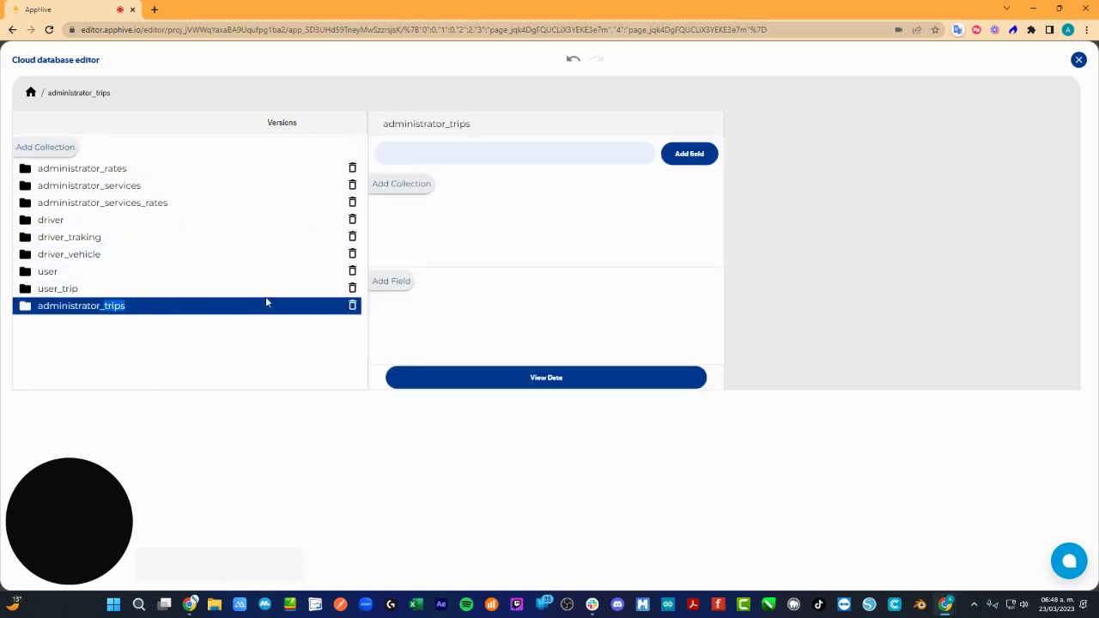
click(401, 184)
key(ctrl+v)
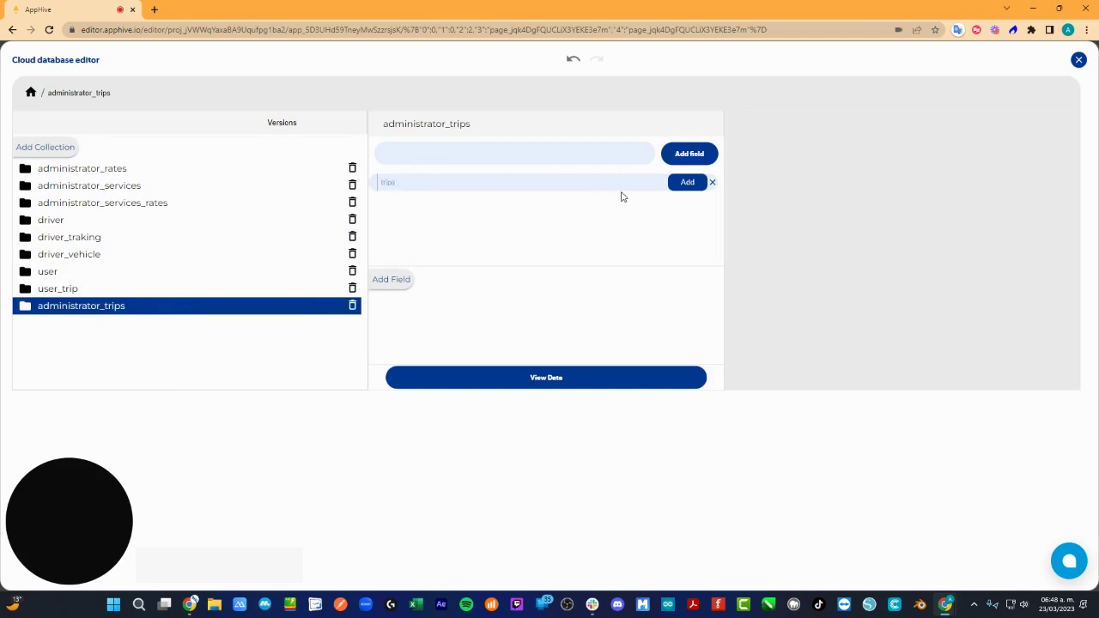
click(683, 193)
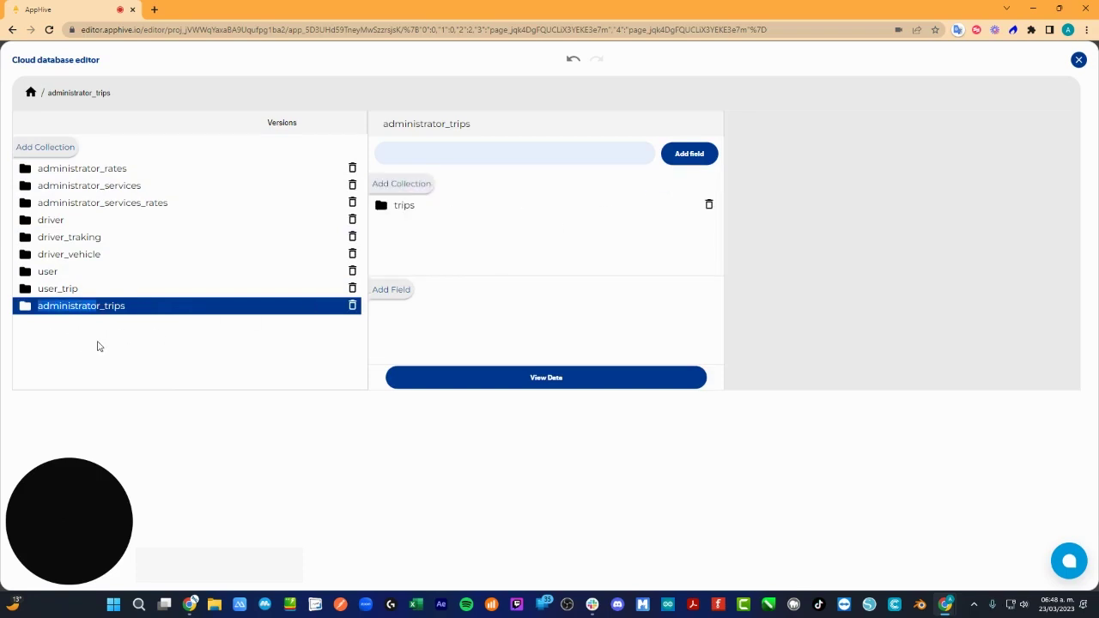
Add an administrator field to the administrator_trips collection, reusing the word from the collection's name
drag(98, 346, 101, 347)
key(ctrl+c)
click(391, 289)
key(ctrl+v)
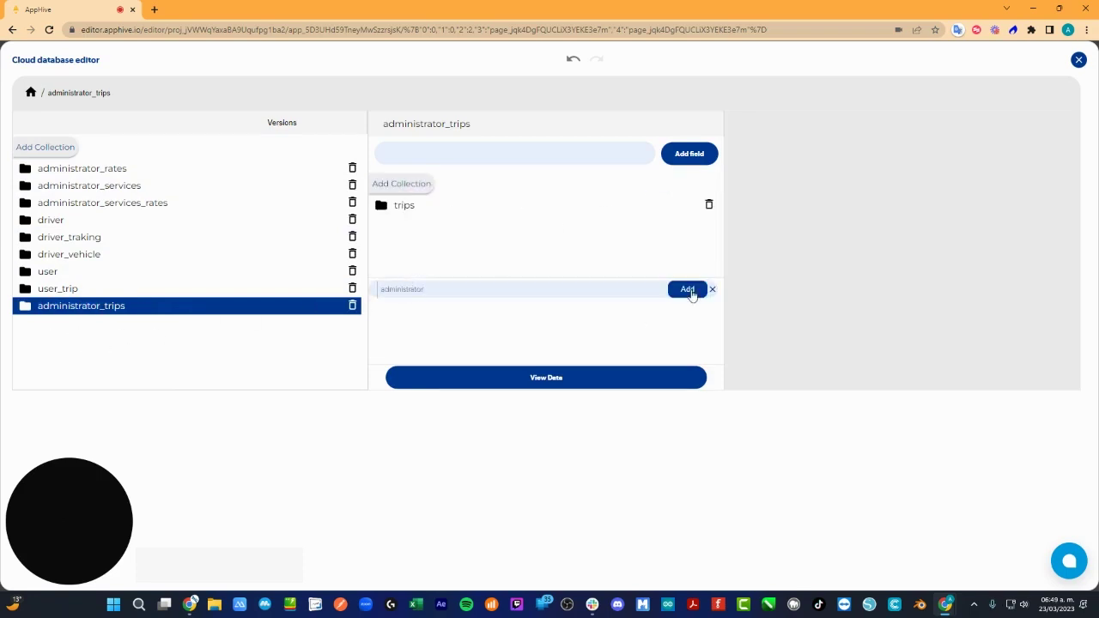
click(690, 287)
Add a date field to the trip subcollection of user_trip
click(479, 207)
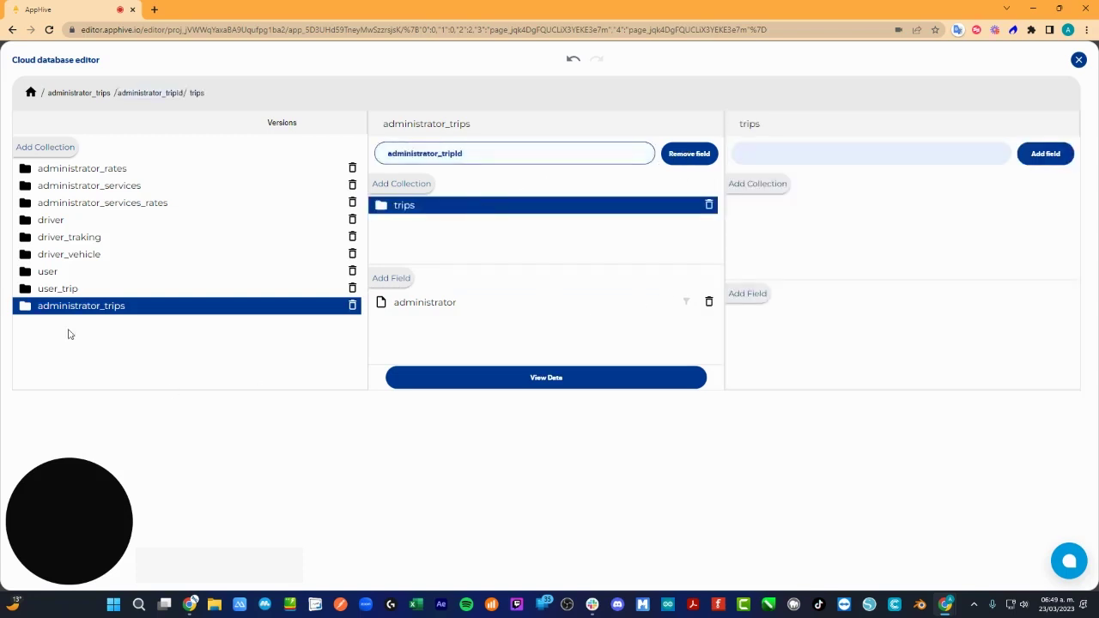
click(83, 292)
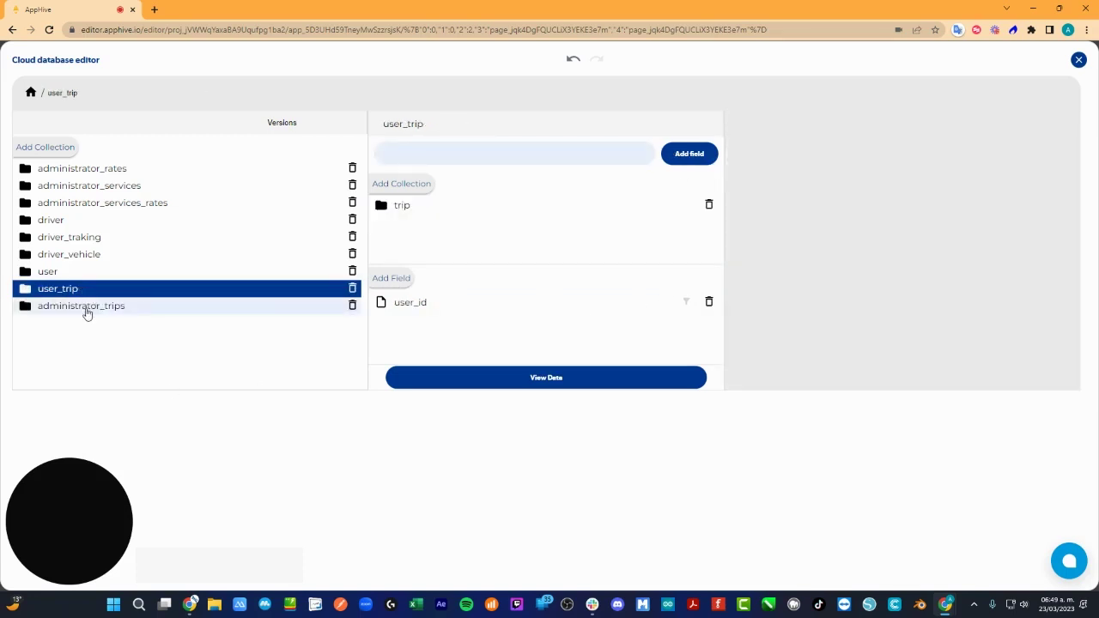
click(500, 205)
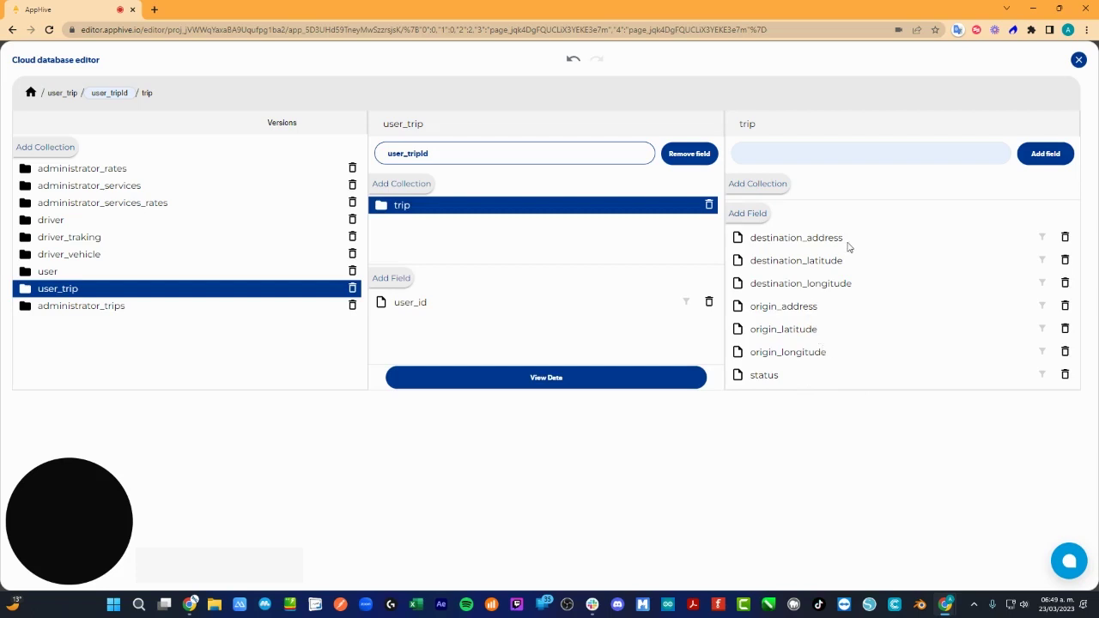
click(755, 215)
text(date)
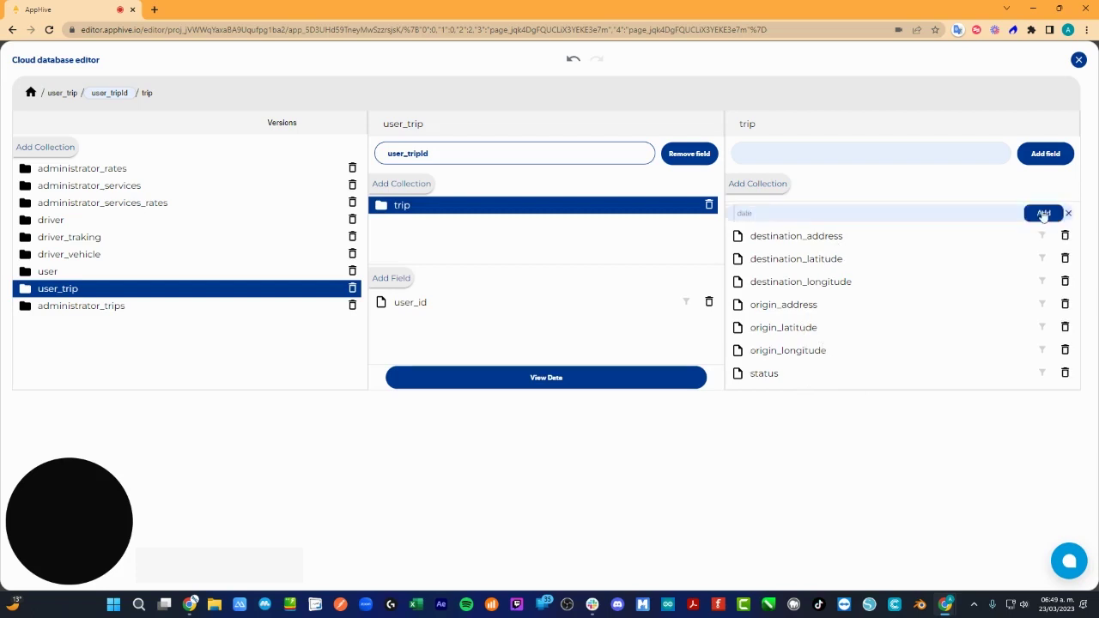
click(1043, 215)
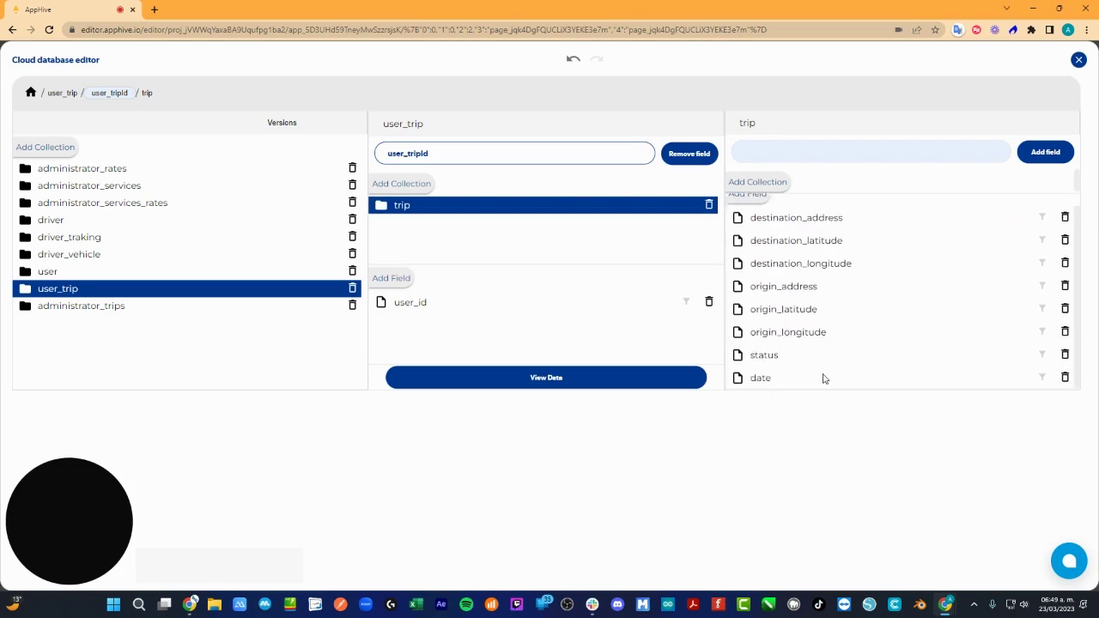
Add an amount field to the trip subcollection of user_trip
scroll(823, 378, up, 1)
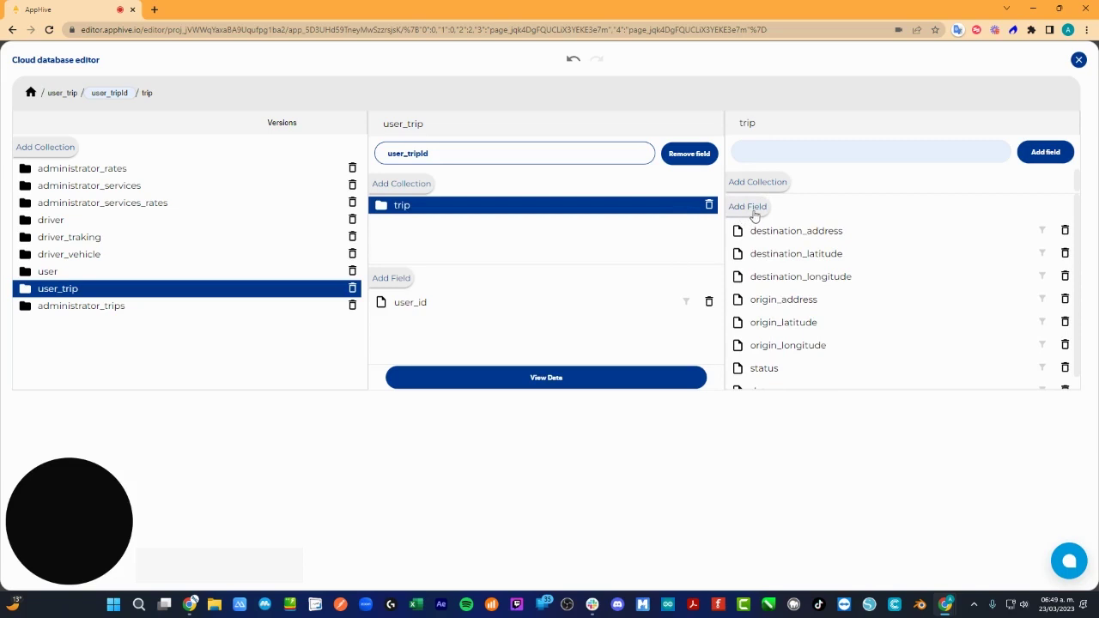
click(753, 209)
text(amount)
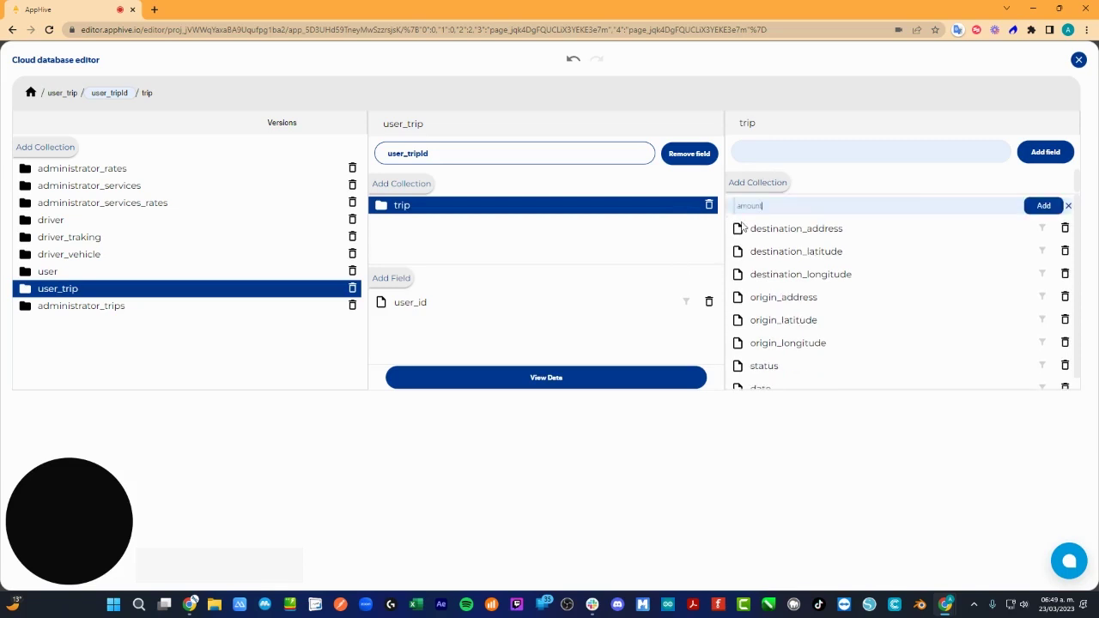
click(1044, 206)
scroll(812, 339, down, 1)
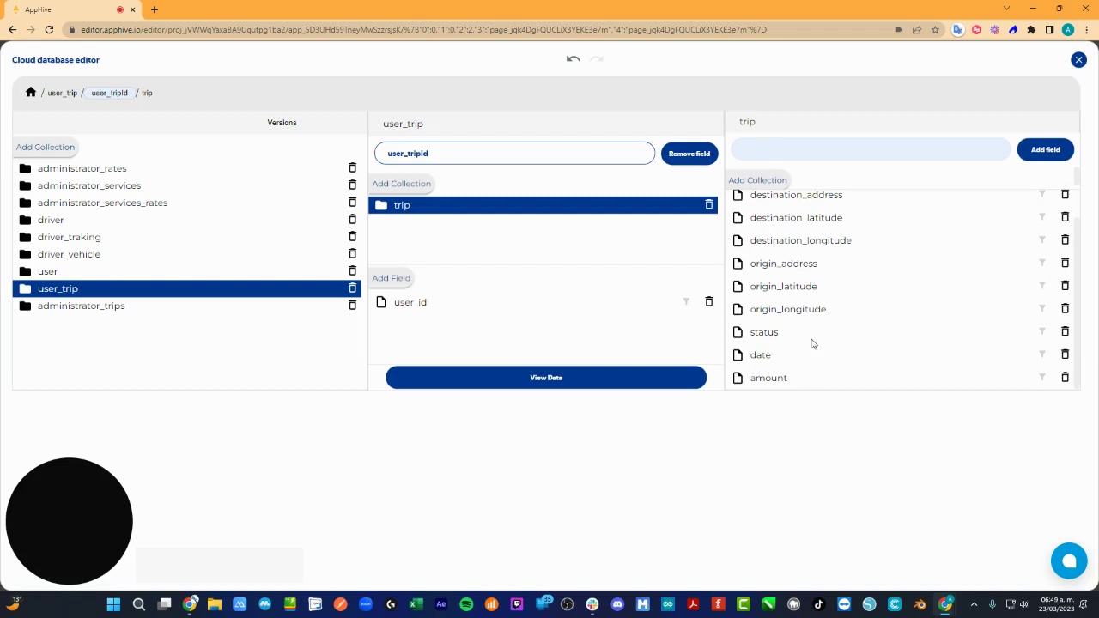
Add the administrator_tripId identifier to administrator_trips and a user_id field to its trips subcollection
click(84, 307)
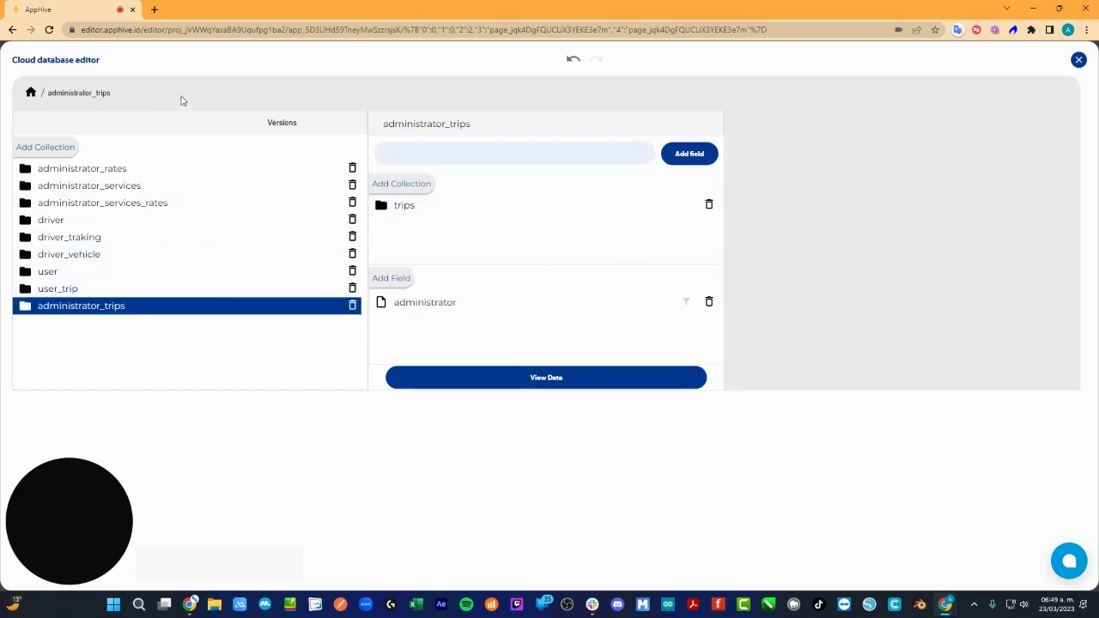
click(151, 30)
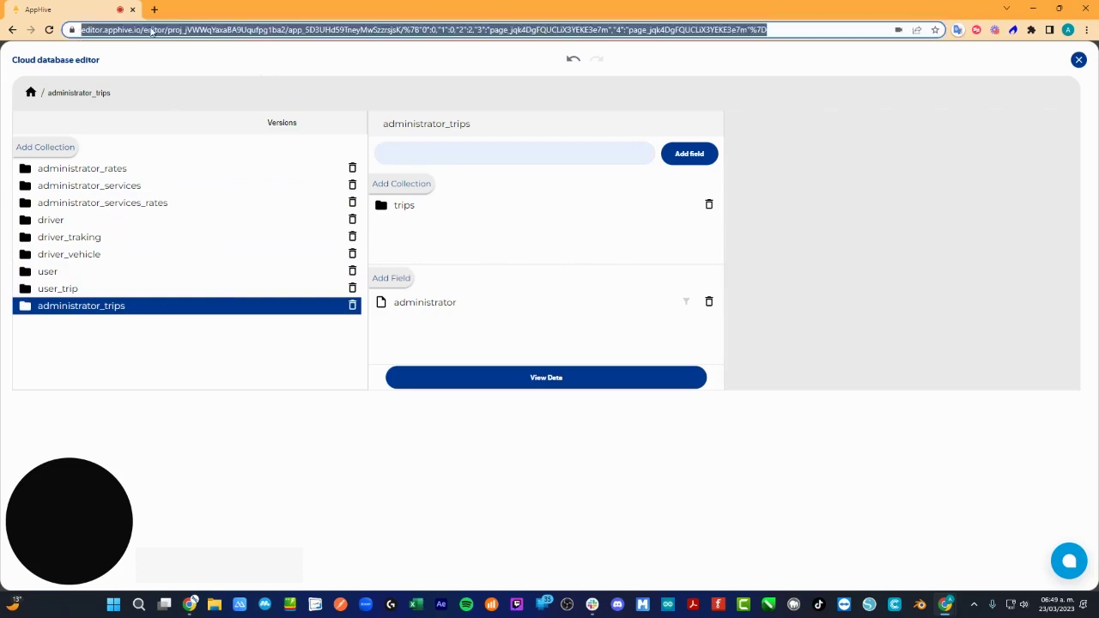
key(alt+Tab)
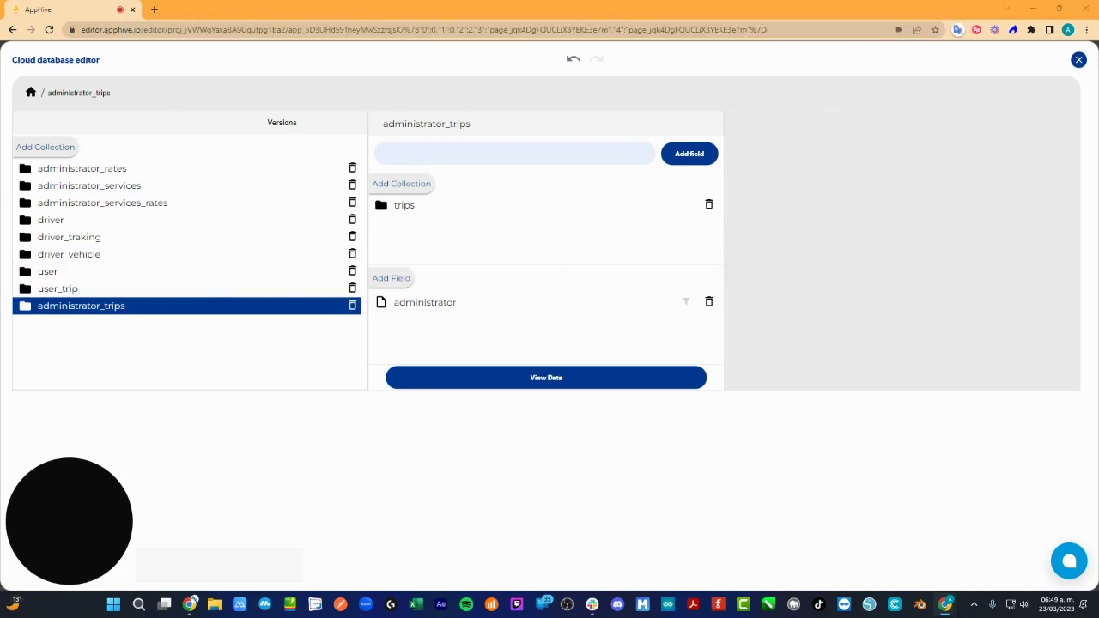
click(687, 154)
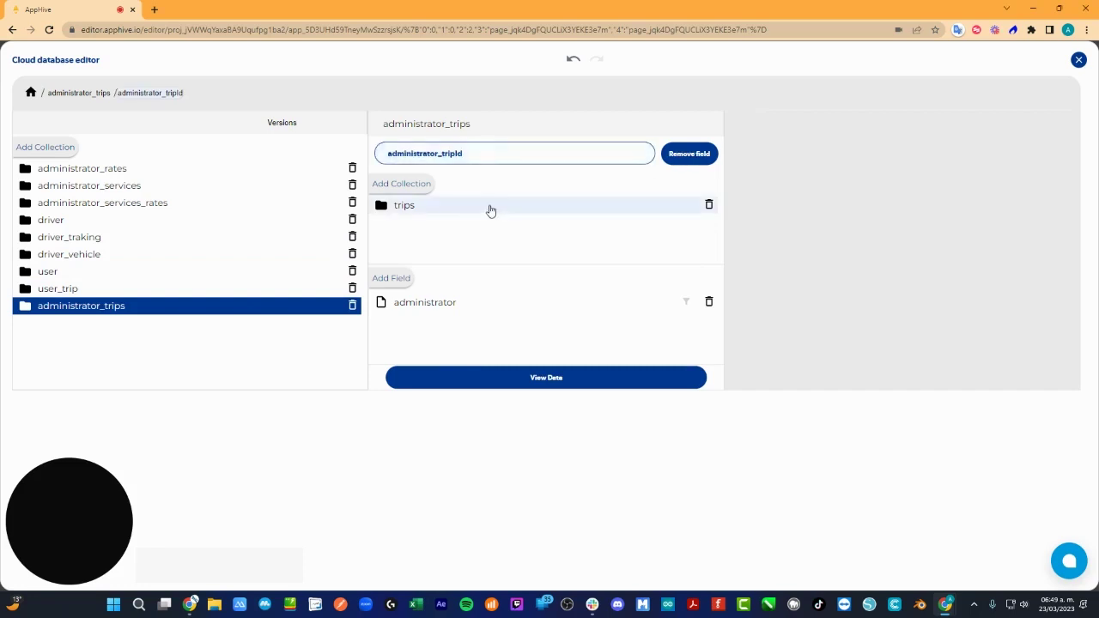
click(491, 208)
click(745, 295)
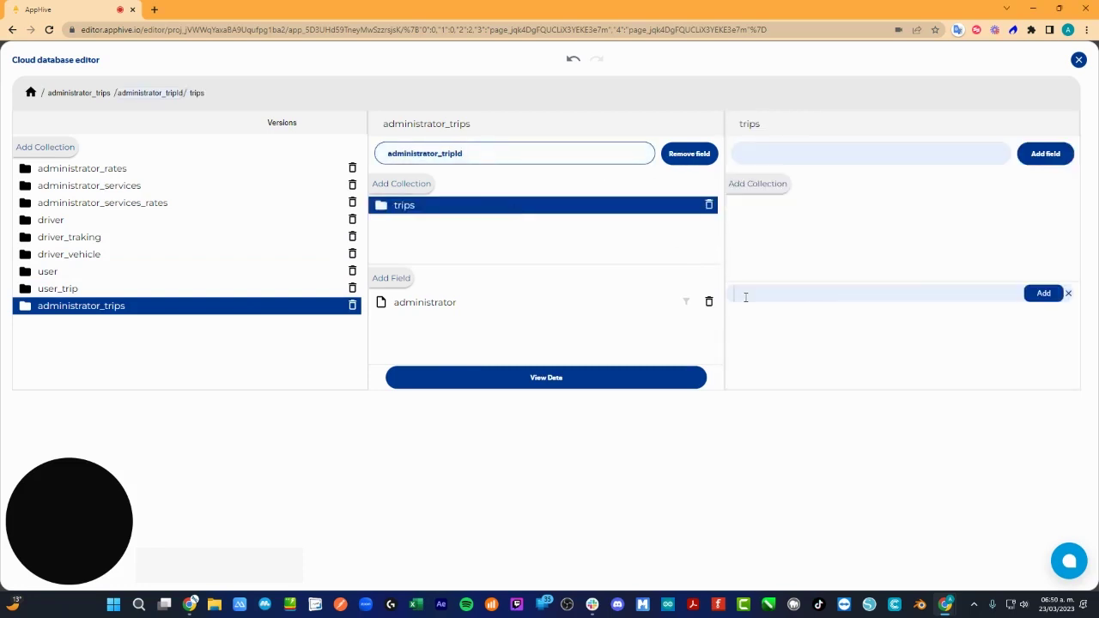
text(user_id)
key(Return)
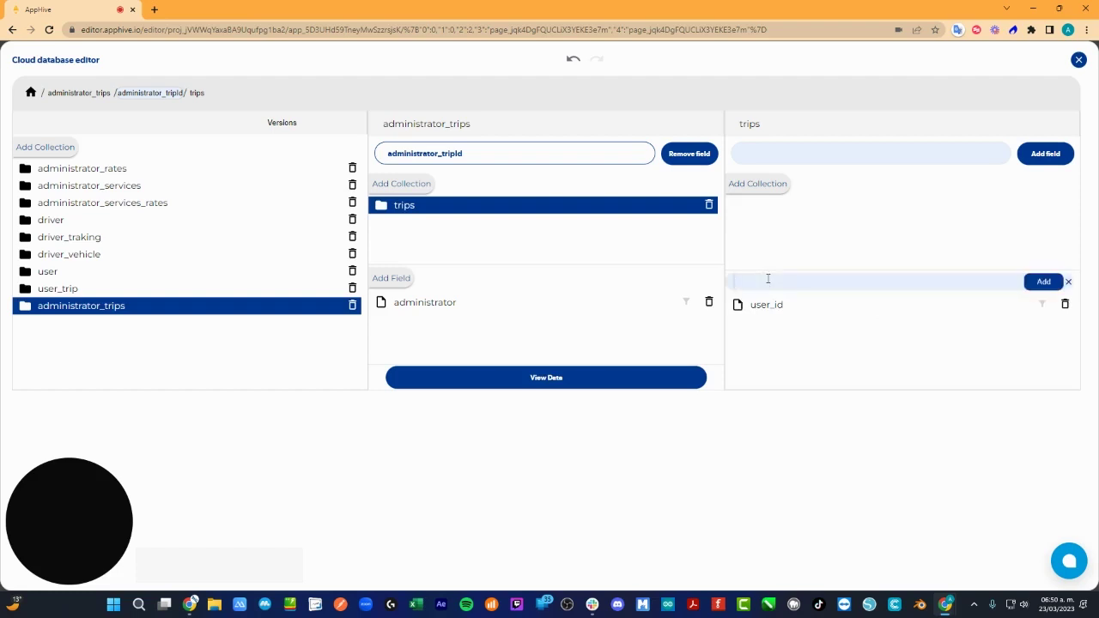
Add user_name and driver_id fields to the trips subcollection of administrator_trips
text(user_name)
click(1044, 282)
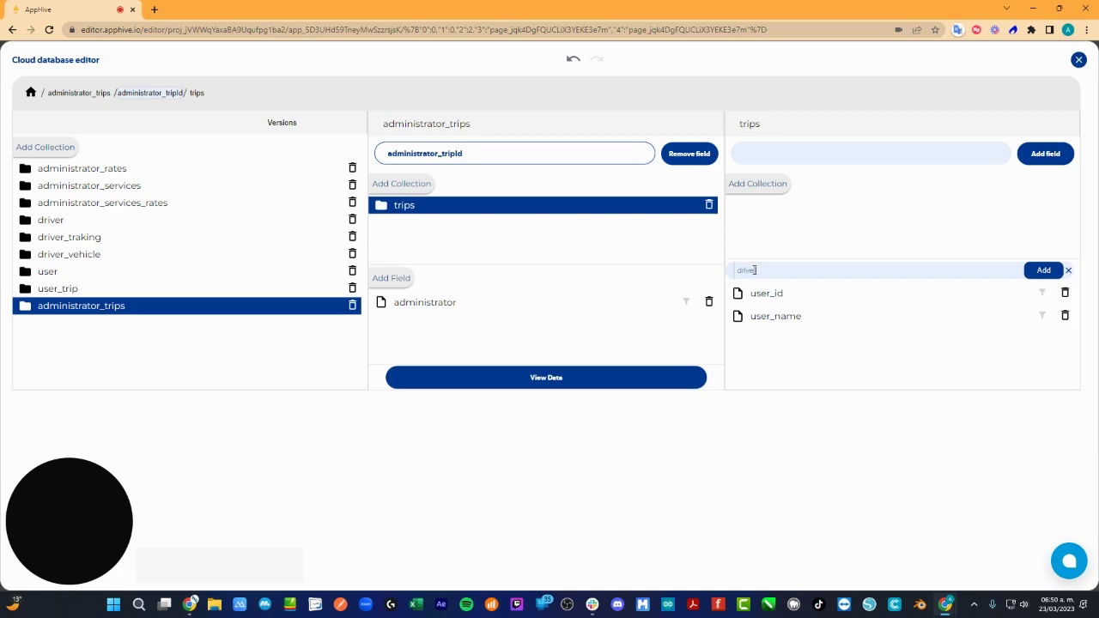
text(driver_id)
click(1027, 270)
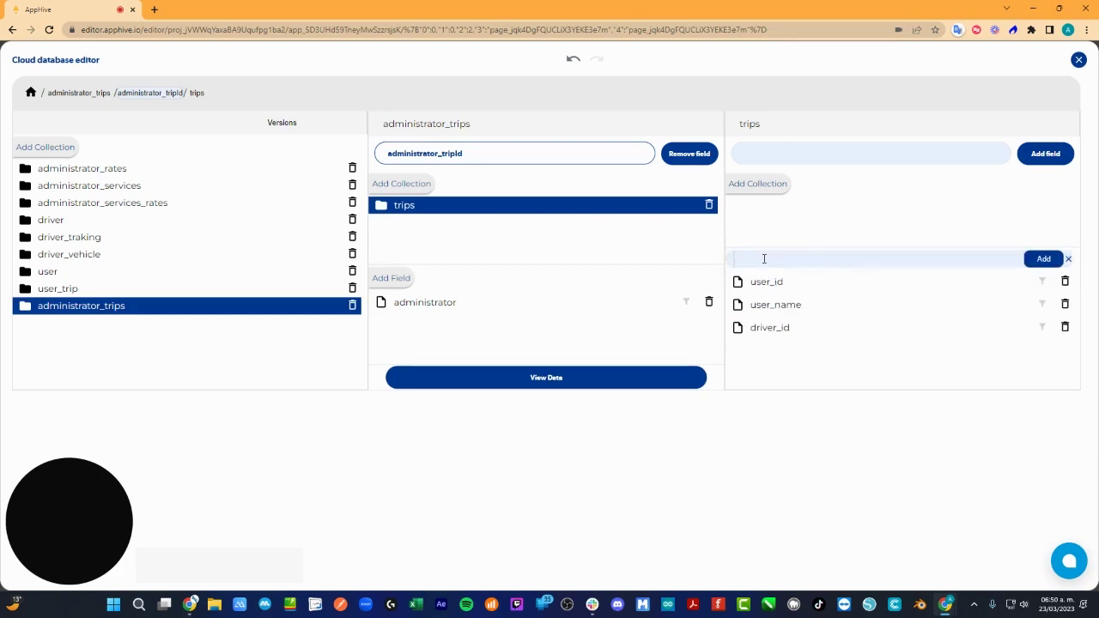
Add date and amount fields to the trips subcollection of administrator_trips
click(1042, 259)
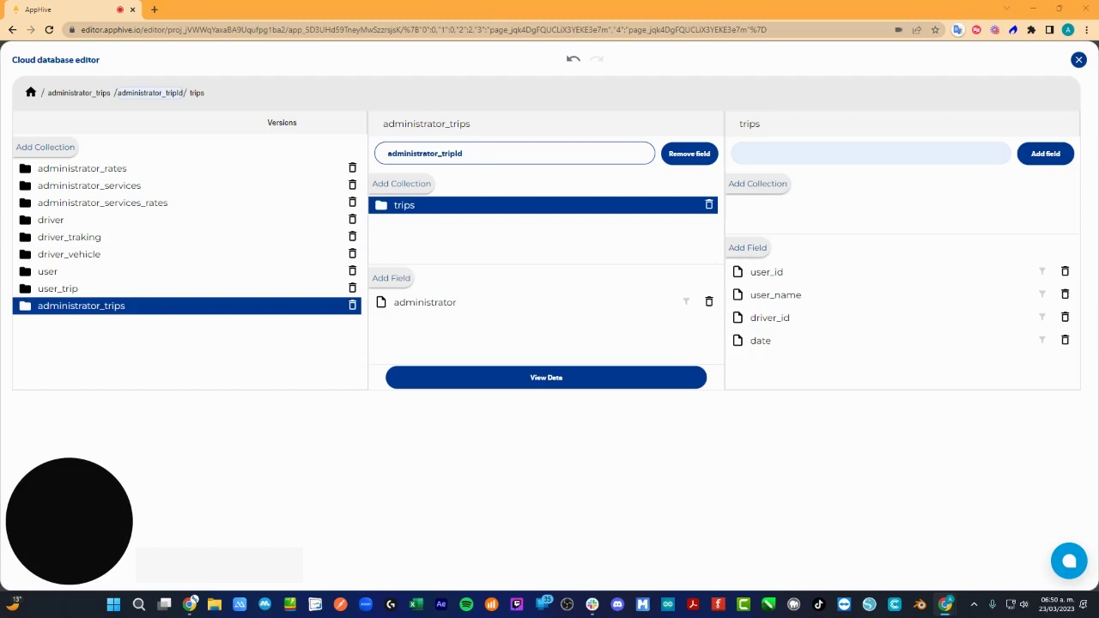
click(764, 249)
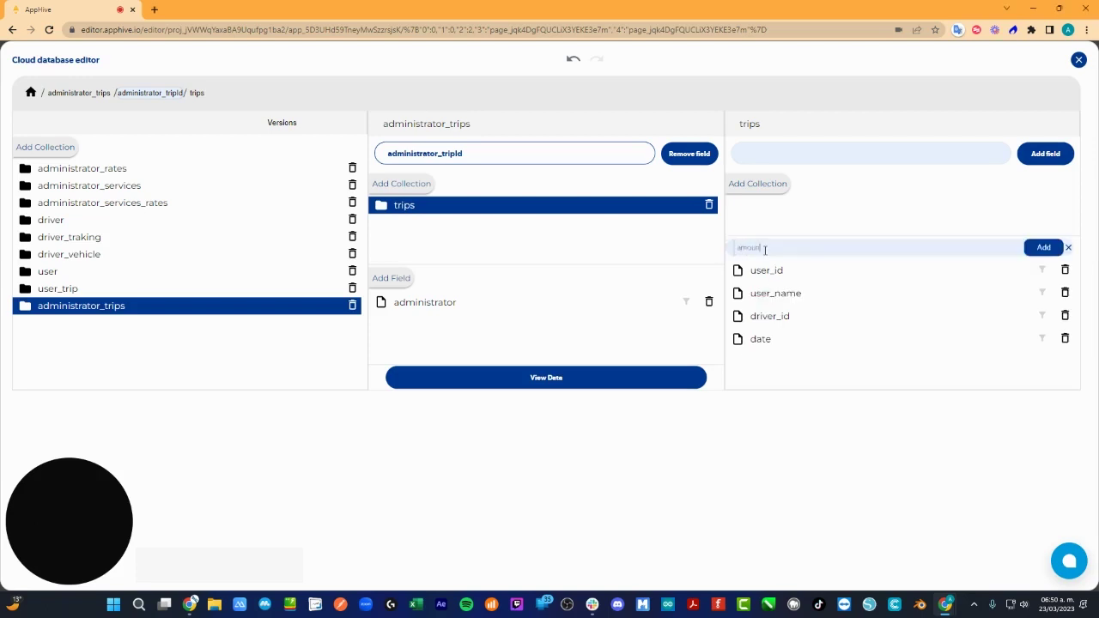
text(amount)
key(Return)
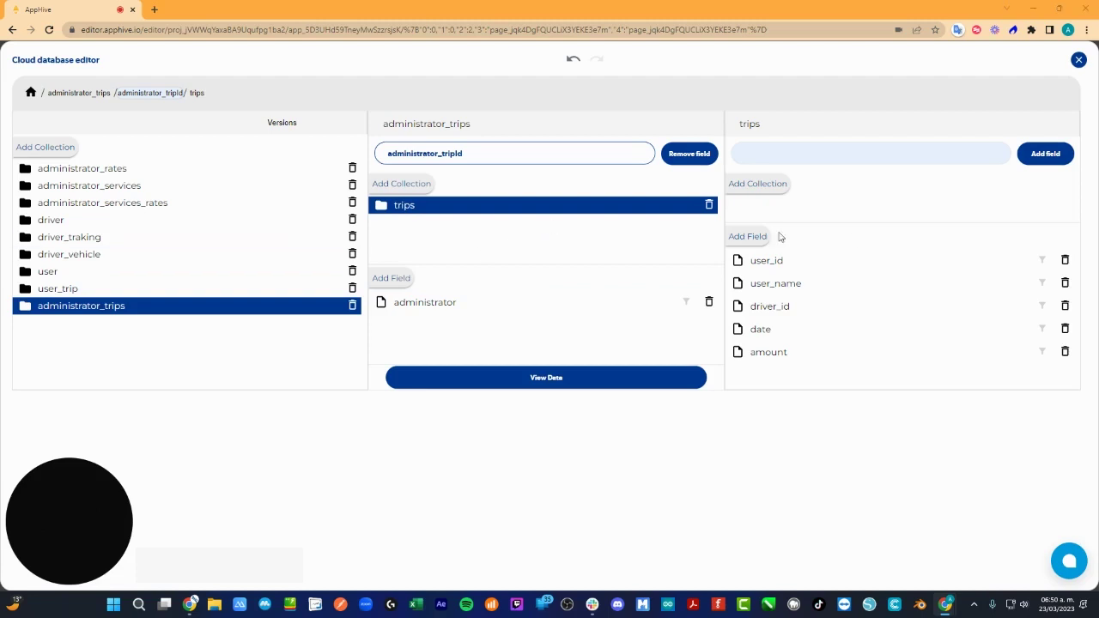
Add destination_address and destination_latitude fields to the trips subcollection of administrator_trips
click(747, 237)
key(ctrl+v)
click(1050, 237)
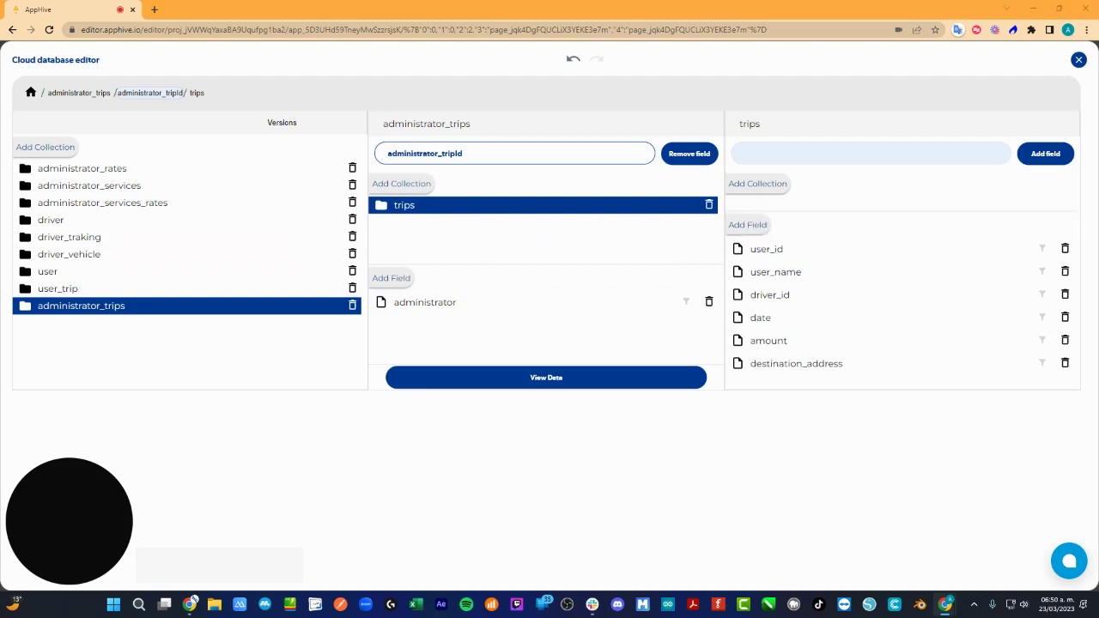
click(747, 225)
text(destination_latitude)
click(1035, 226)
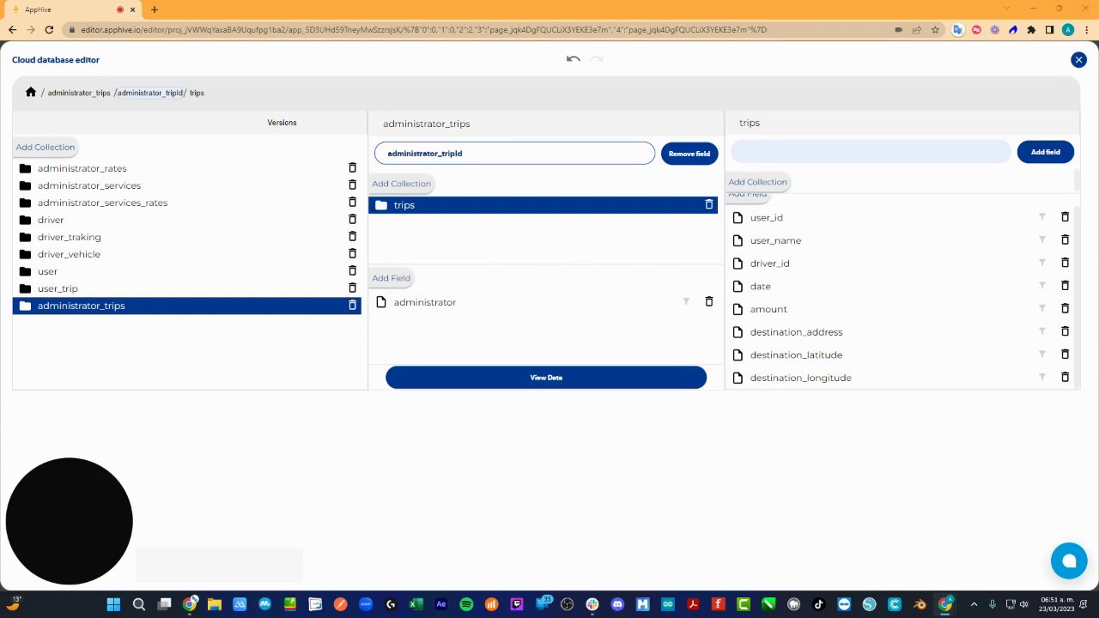
Add origin_address, origin_latitude and origin_longitude fields to the trips subcollection of administrator_trips
click(760, 201)
text(origin_address)
click(1042, 201)
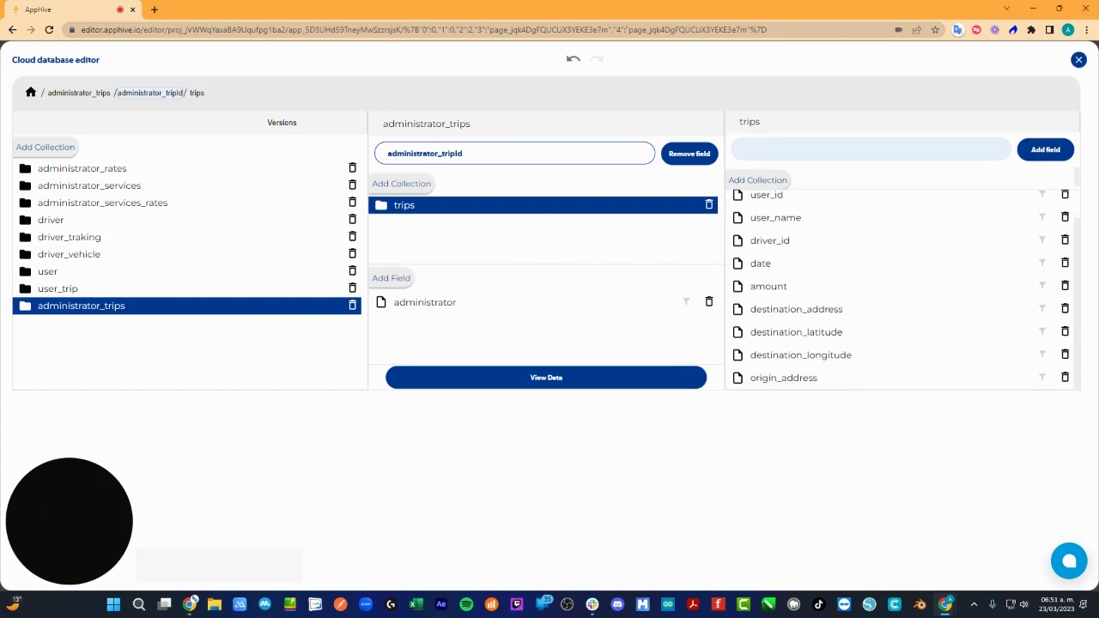
scroll(867, 277, up, 1)
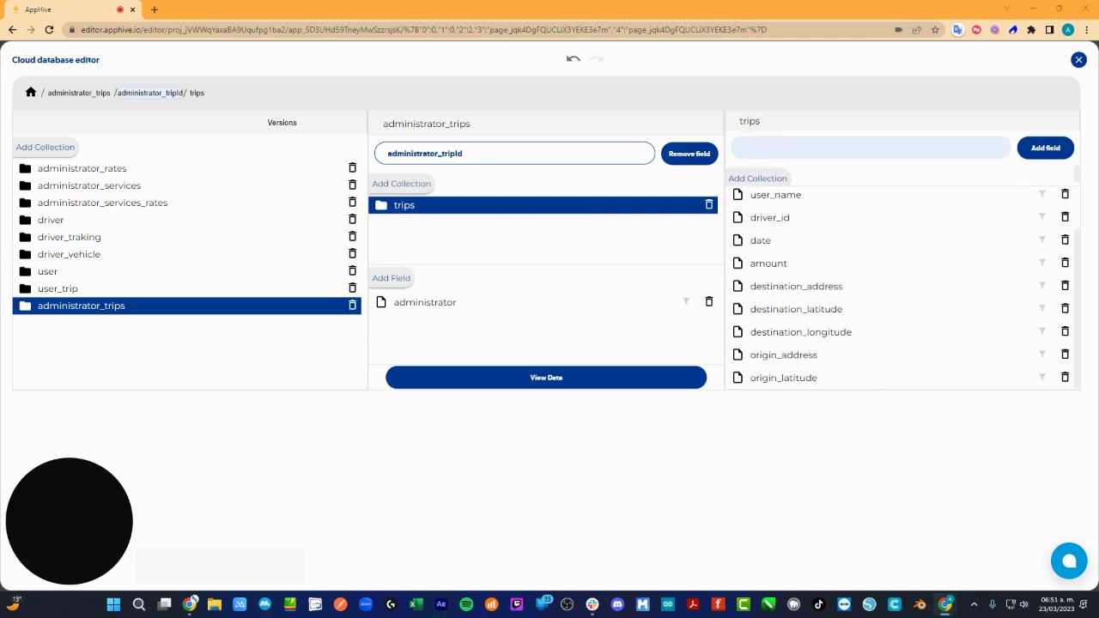
scroll(826, 323, up, 1)
click(752, 201)
text(origin_longitude)
click(1038, 198)
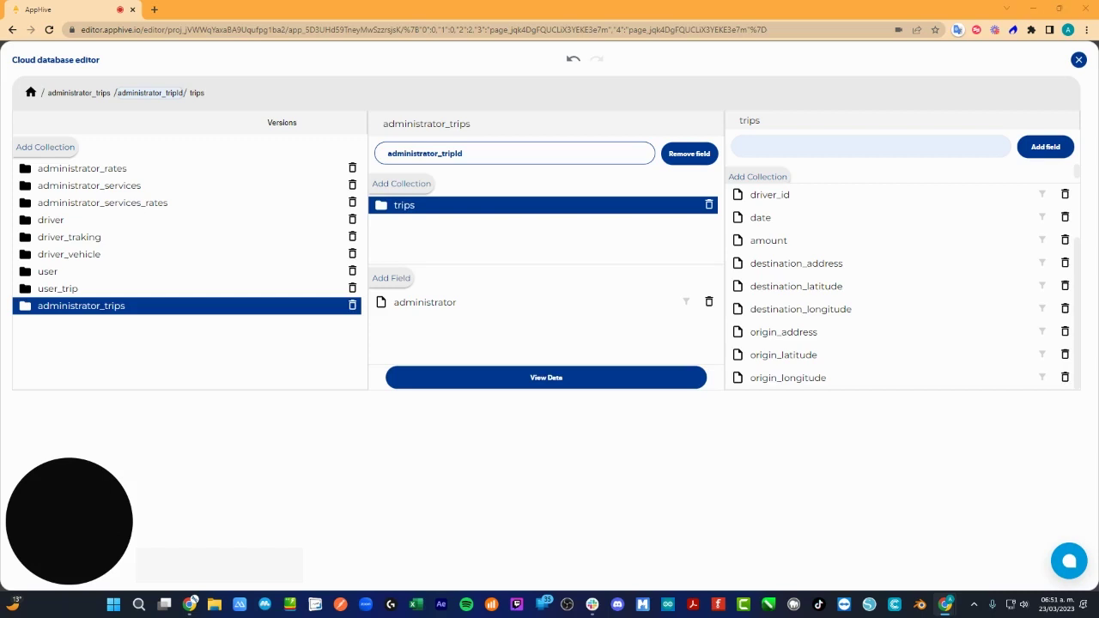
scroll(862, 314, up, 3)
click(1044, 201)
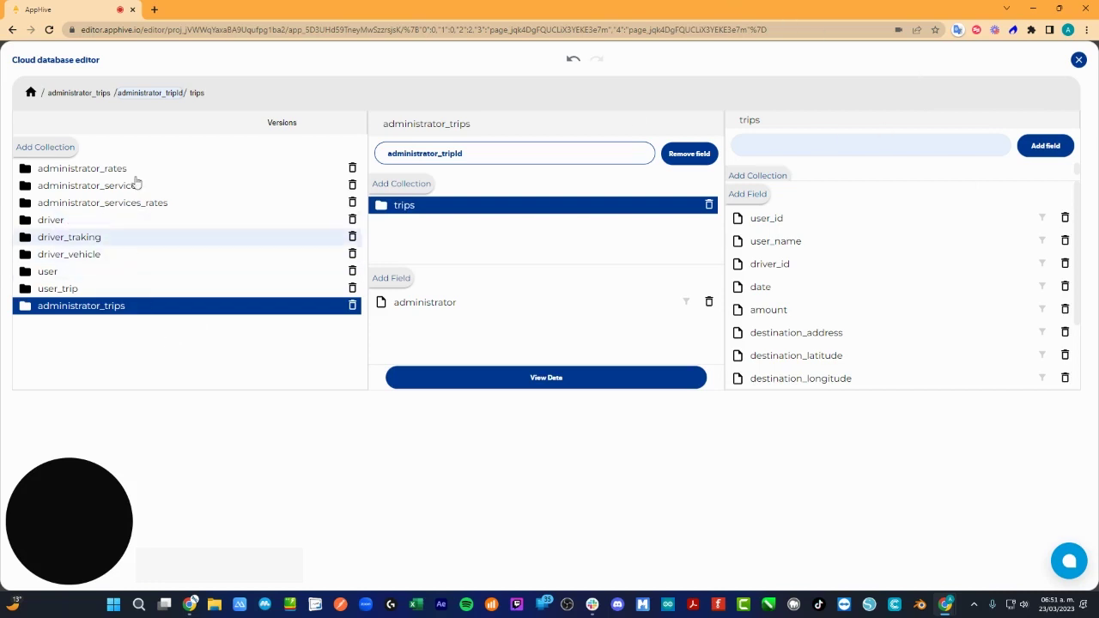
Create a new root collection named driver_opportunitiesTrips in the cloud database
click(60, 147)
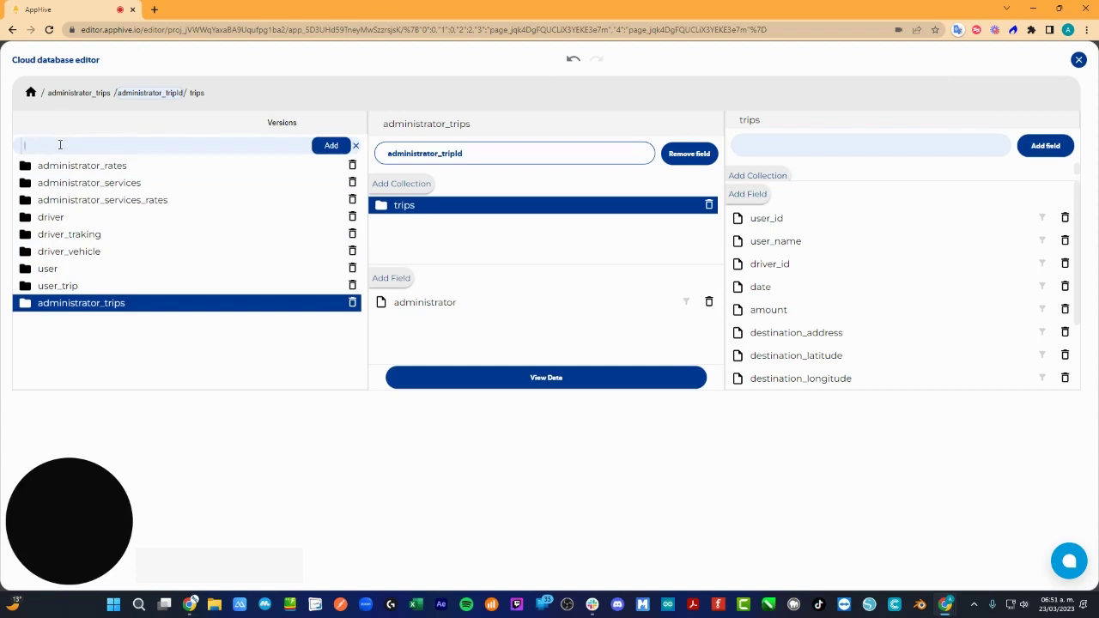
text(driver_)
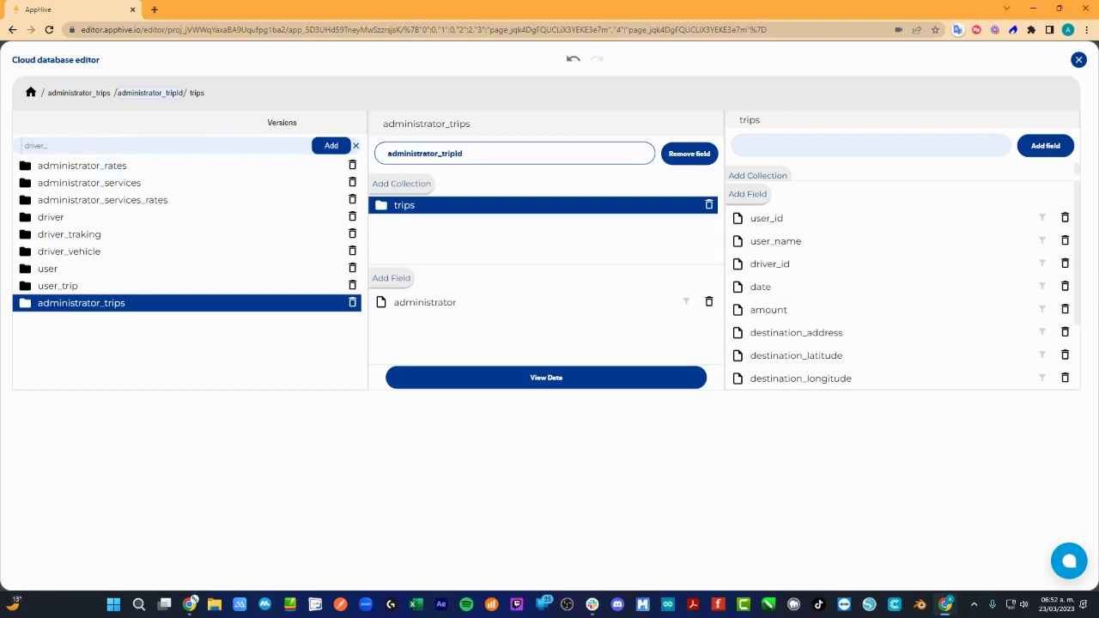
text(opportunitiesTri)
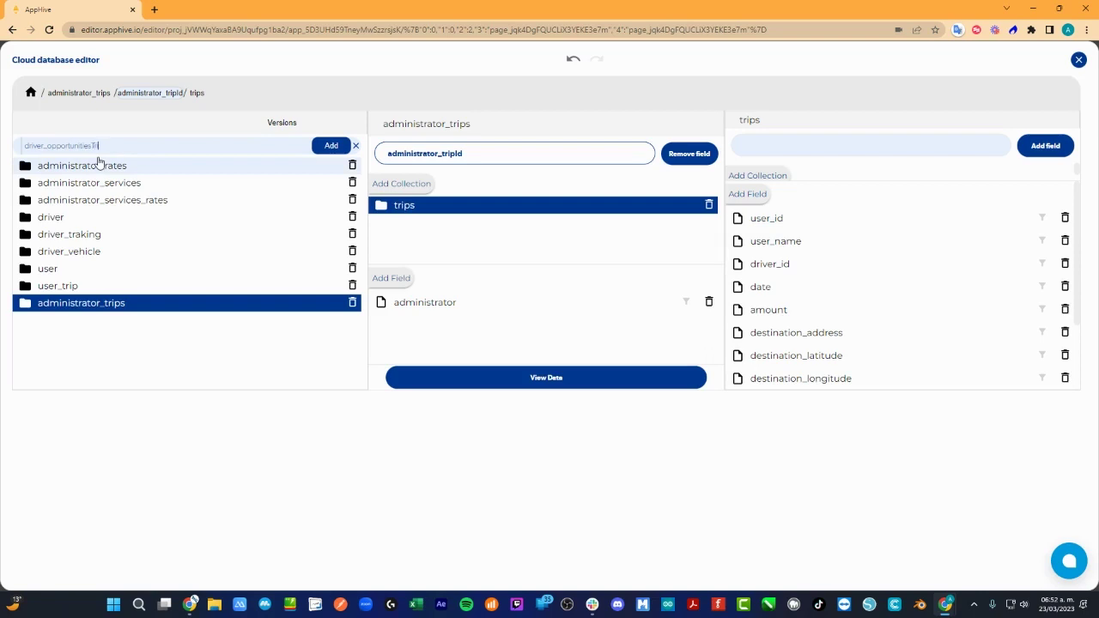
text(ps)
click(328, 146)
Add an opportunitiesTrips subcollection and a driver field to the driver_opportunitiesTrips collection
drag(211, 367, 80, 352)
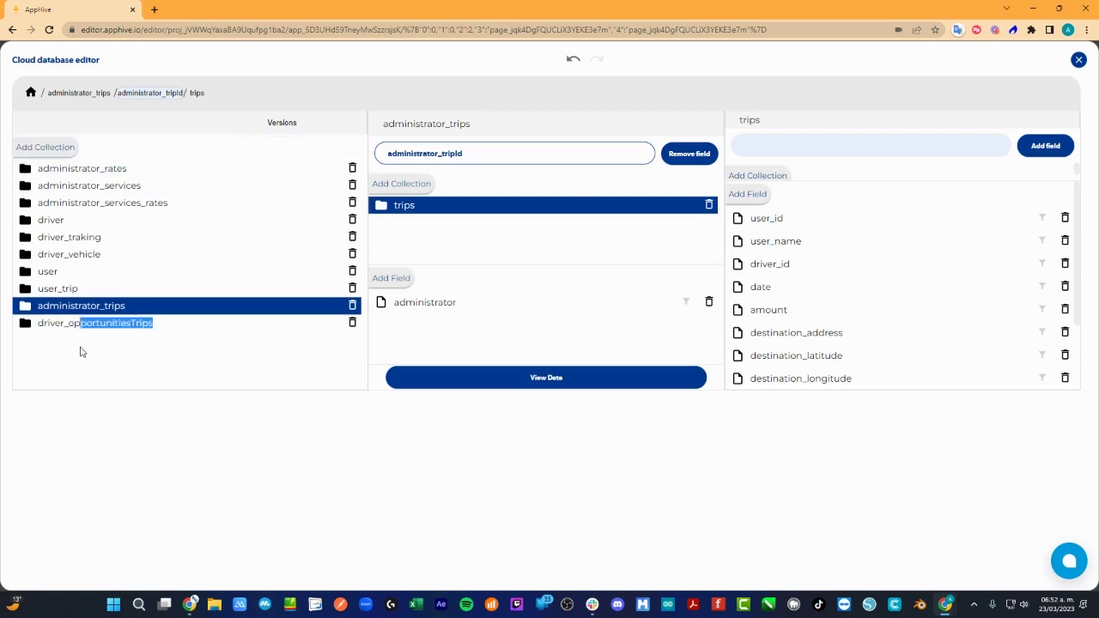
click(172, 325)
click(411, 184)
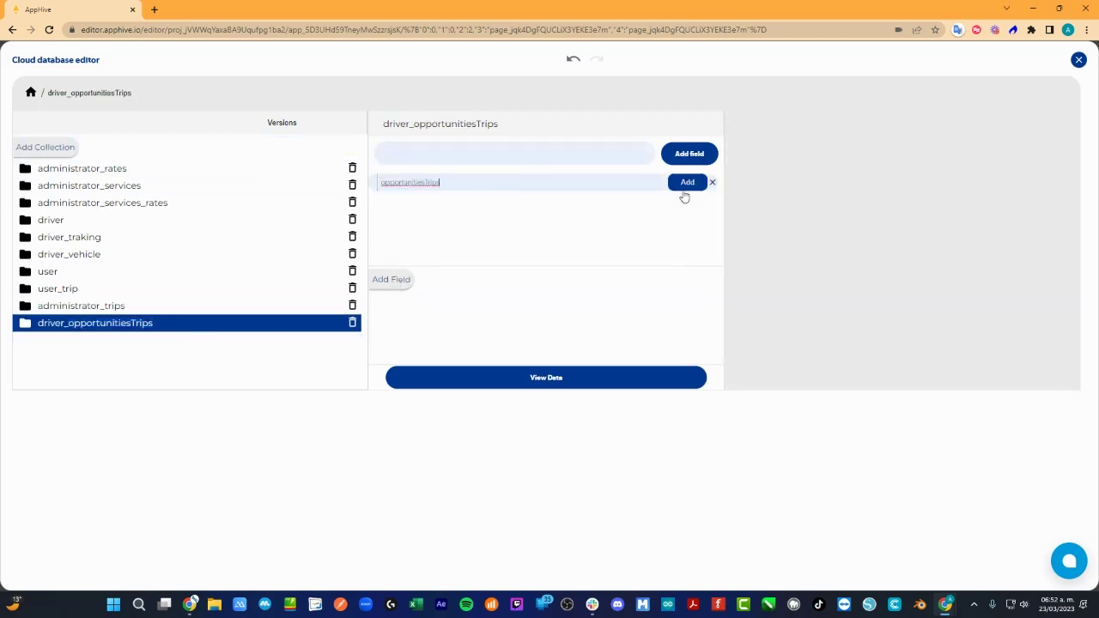
click(686, 183)
drag(36, 335, 60, 337)
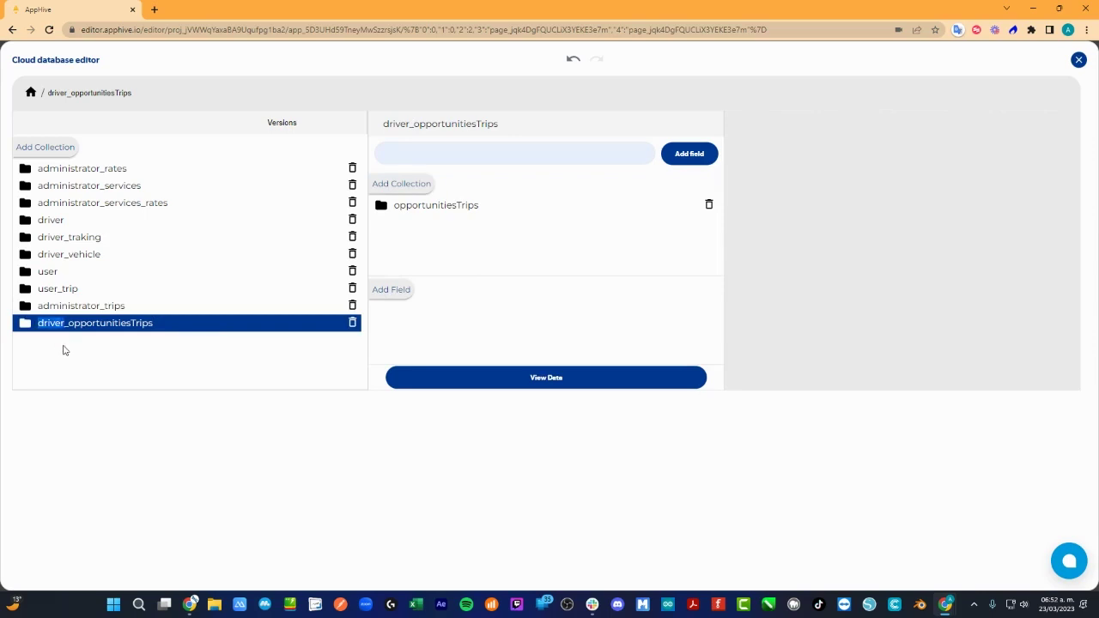
click(400, 296)
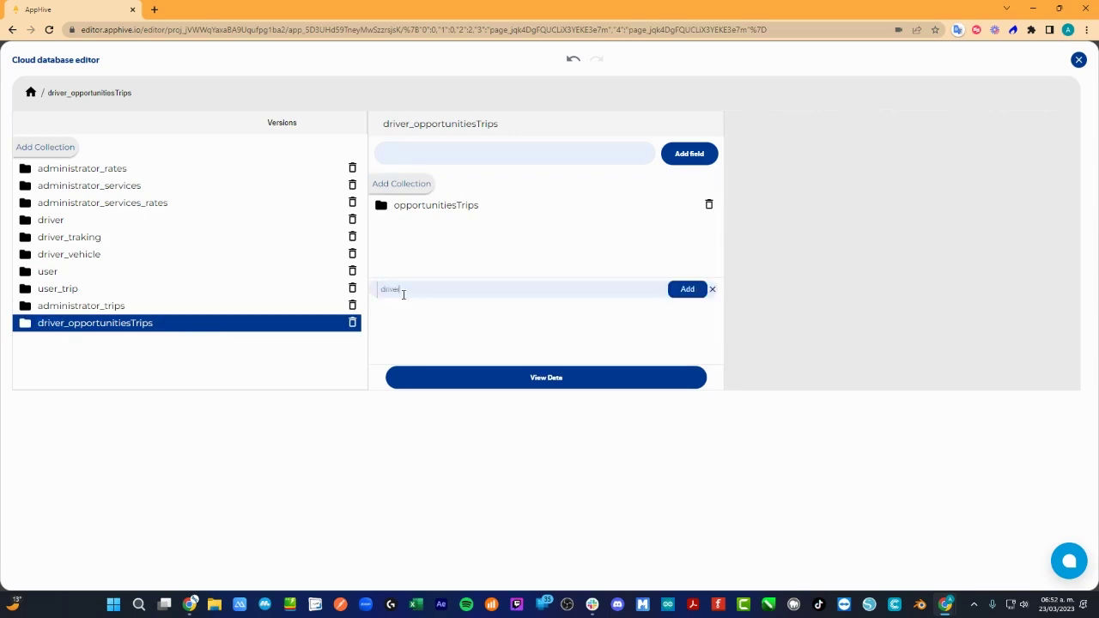
click(687, 290)
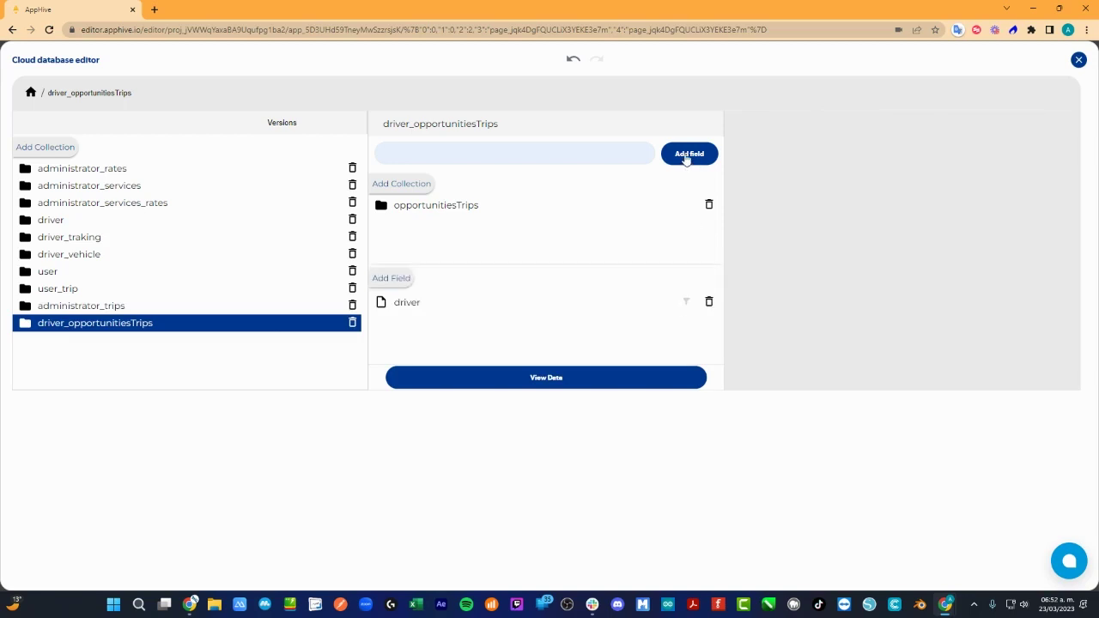
Add the driver_opportunitiesTripId identifier to driver_opportunitiesTrips and an id field to its opportunitiesTrips subcollection
click(644, 206)
click(747, 294)
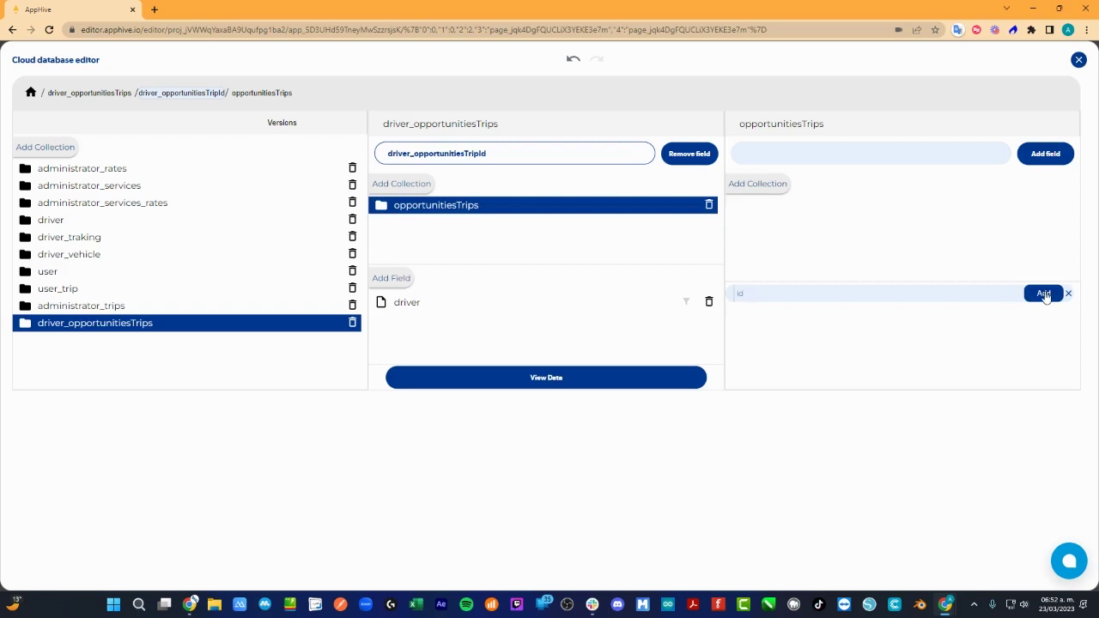
click(1044, 294)
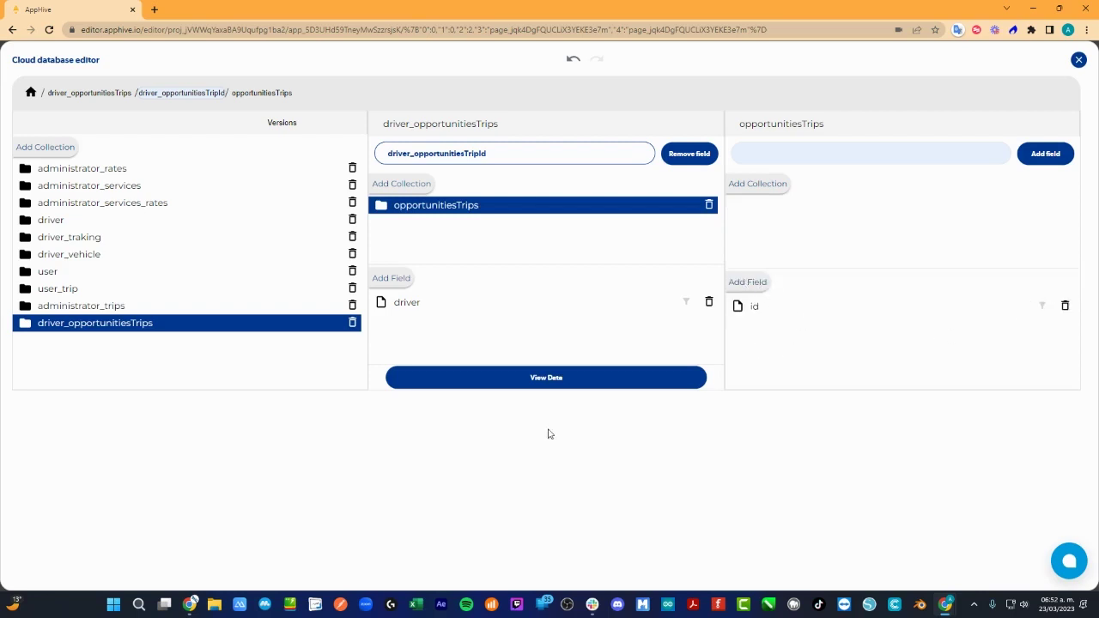
Review the structure of administrator_trips, driver and user_trip with its trip subcollection, and close the database editor
click(129, 306)
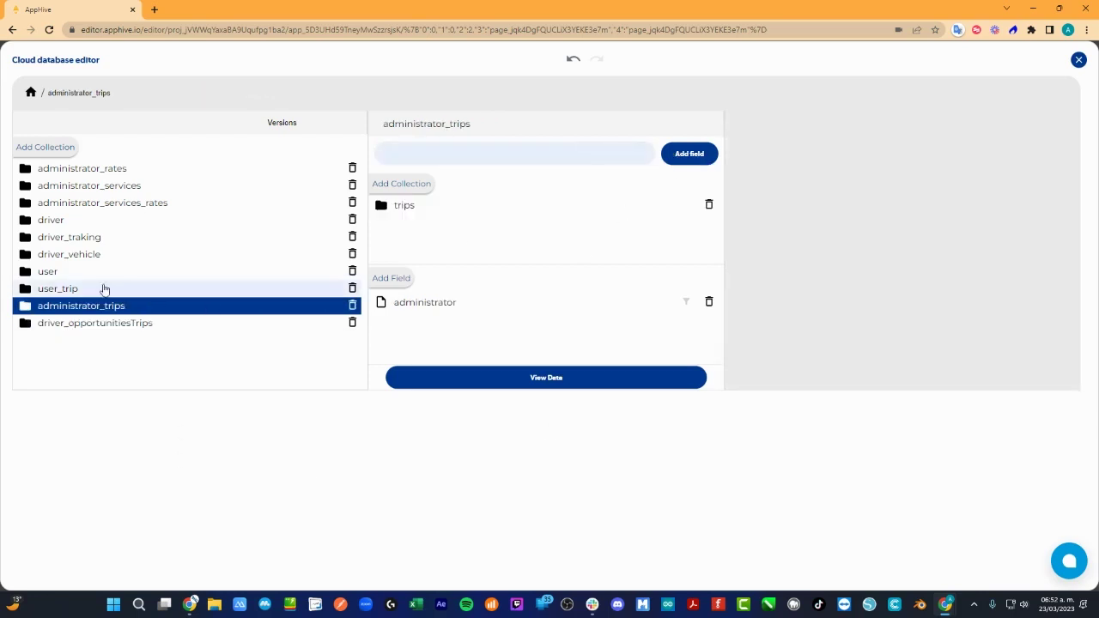
click(103, 288)
click(133, 221)
scroll(616, 327, down, 3)
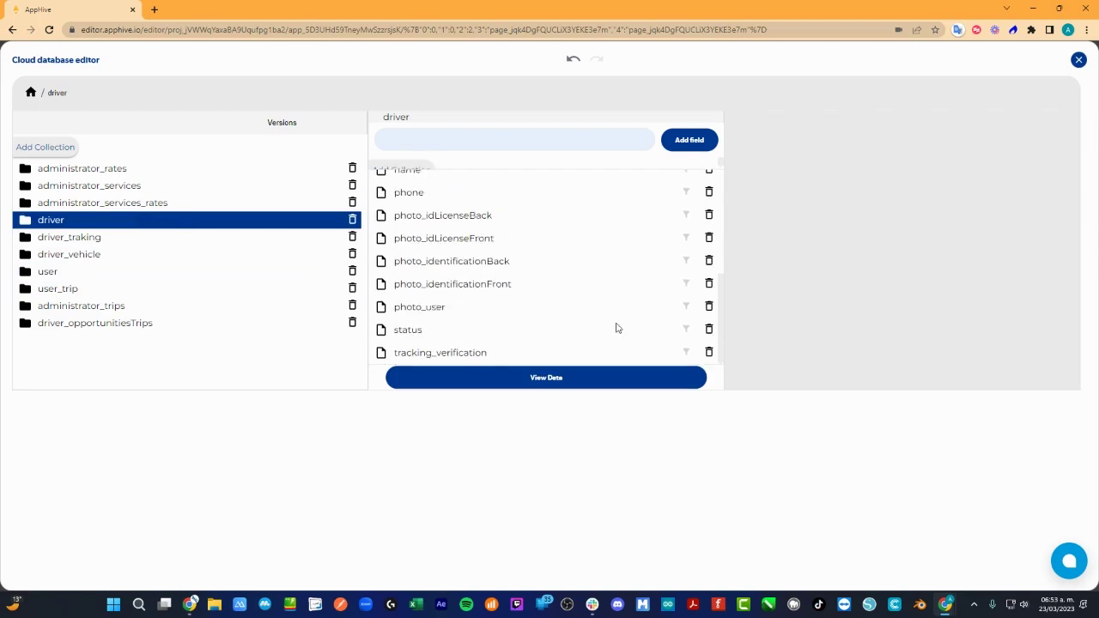
click(102, 290)
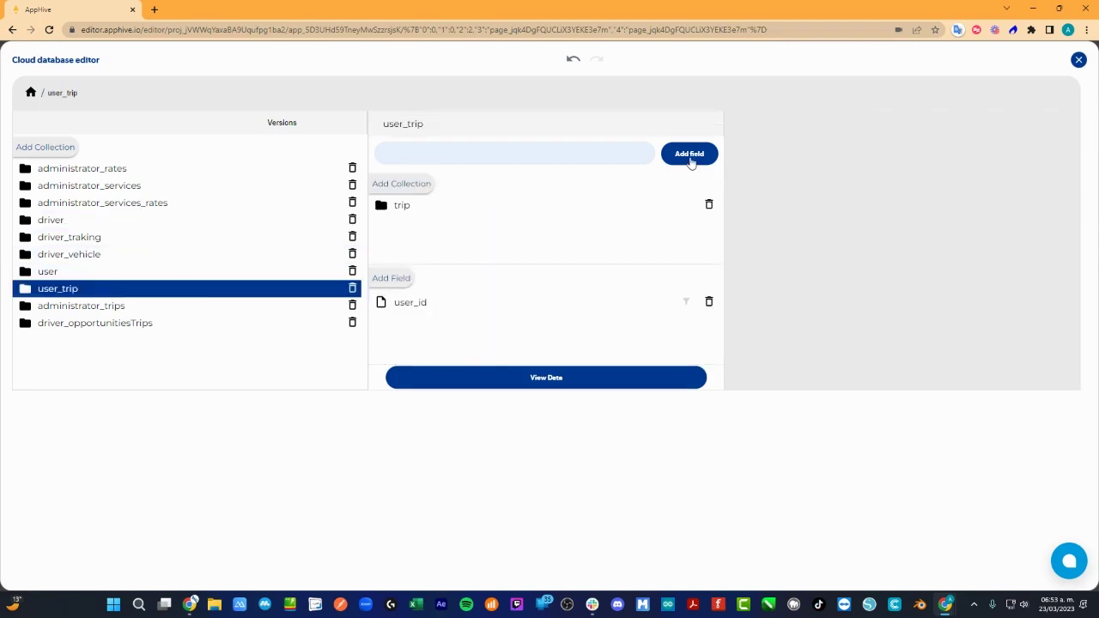
click(700, 206)
scroll(891, 312, up, 1)
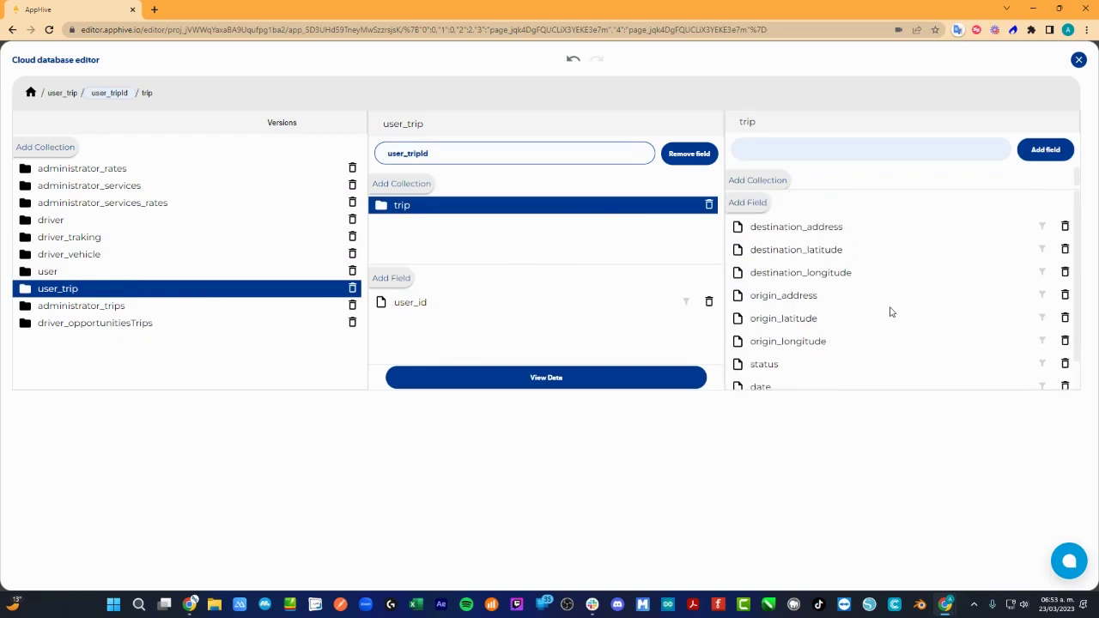
click(1079, 59)
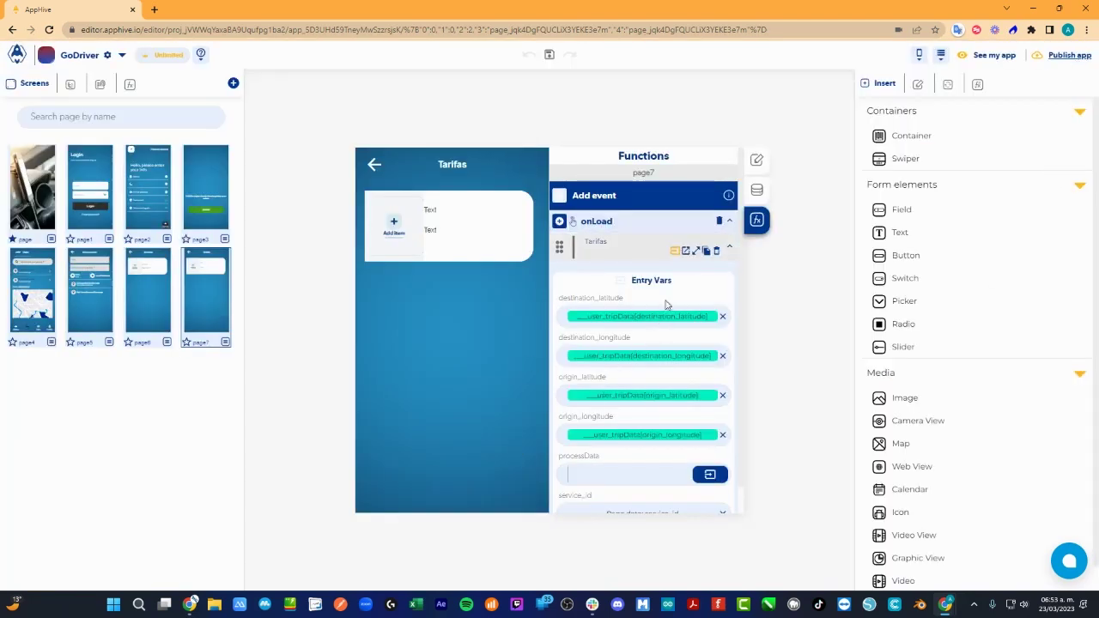
click(728, 251)
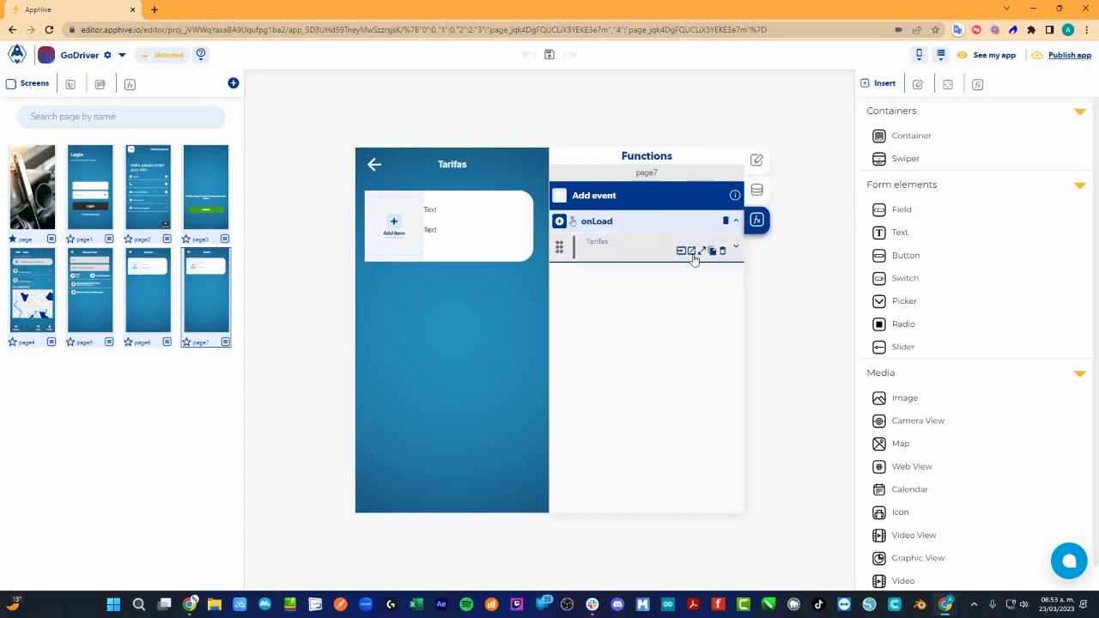
click(697, 250)
scroll(692, 343, down, 3)
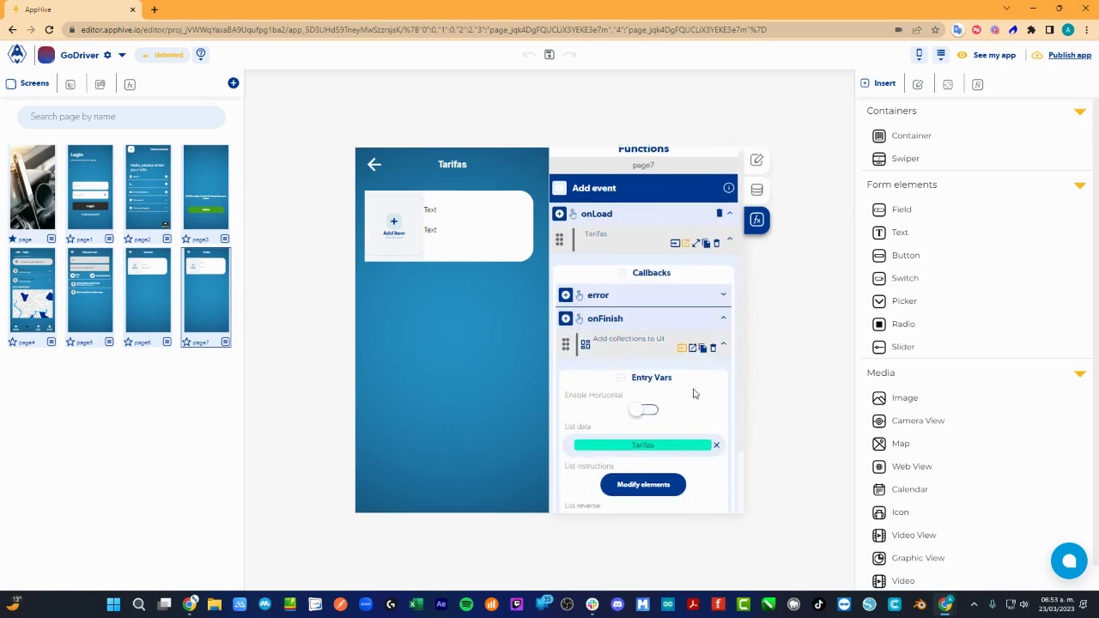
click(663, 412)
click(516, 456)
click(716, 308)
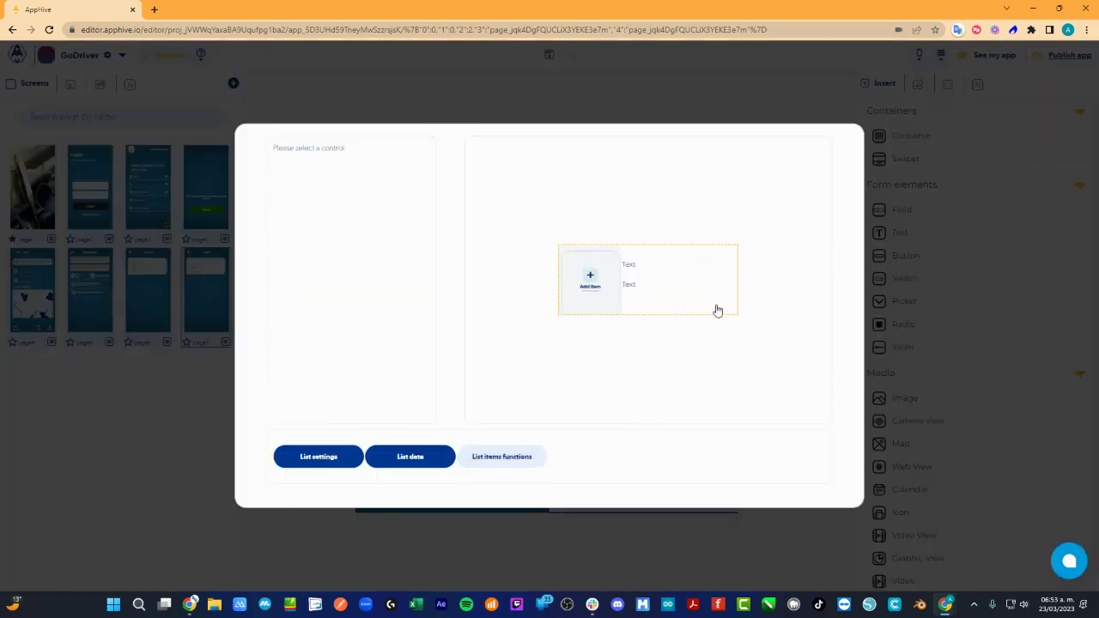
click(280, 158)
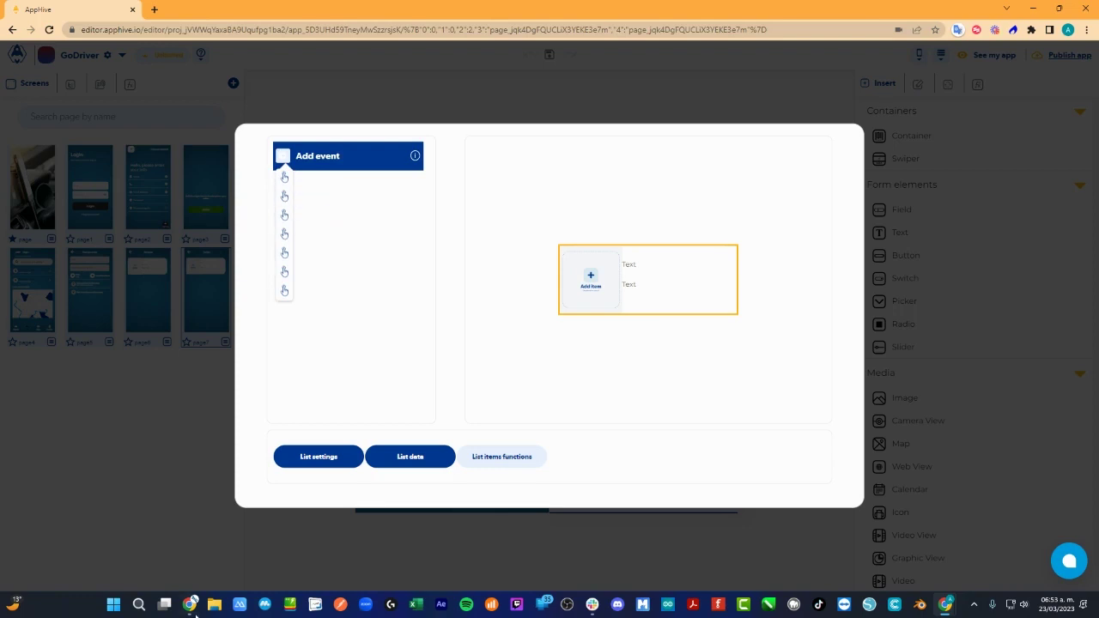
click(148, 461)
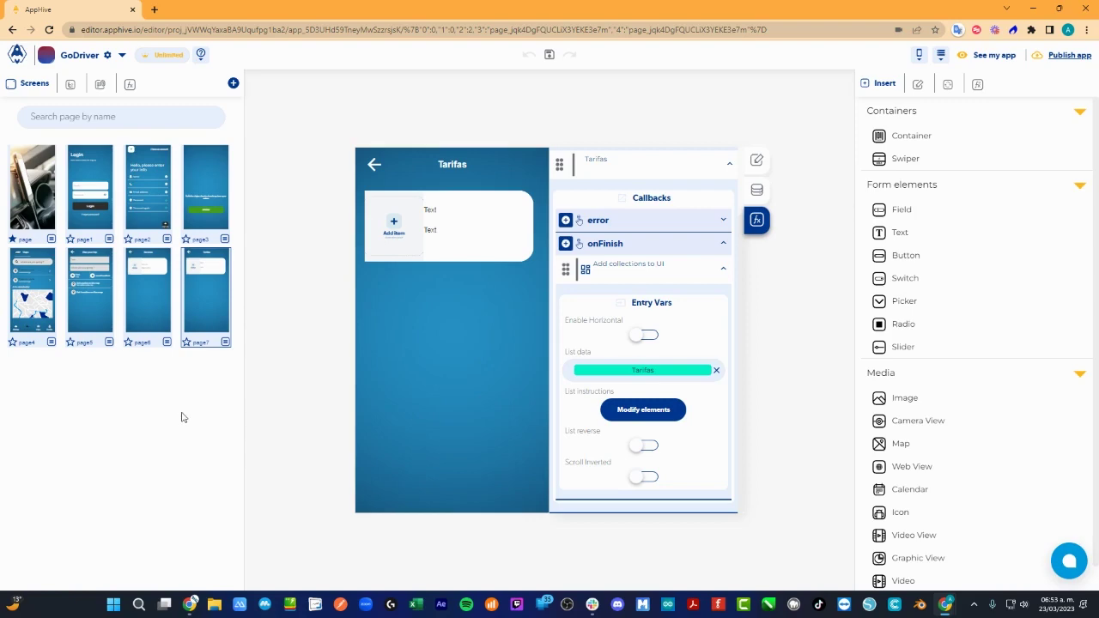
Create a new screen and set its background to the blue radial gradient picture from the saved images
click(233, 83)
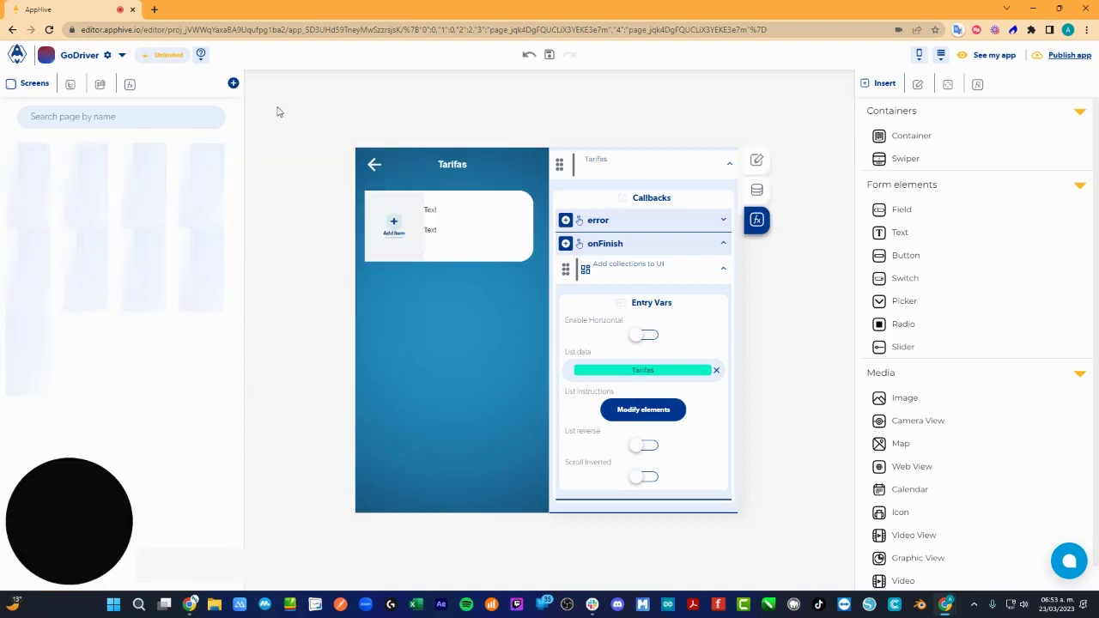
click(758, 160)
click(698, 222)
click(373, 333)
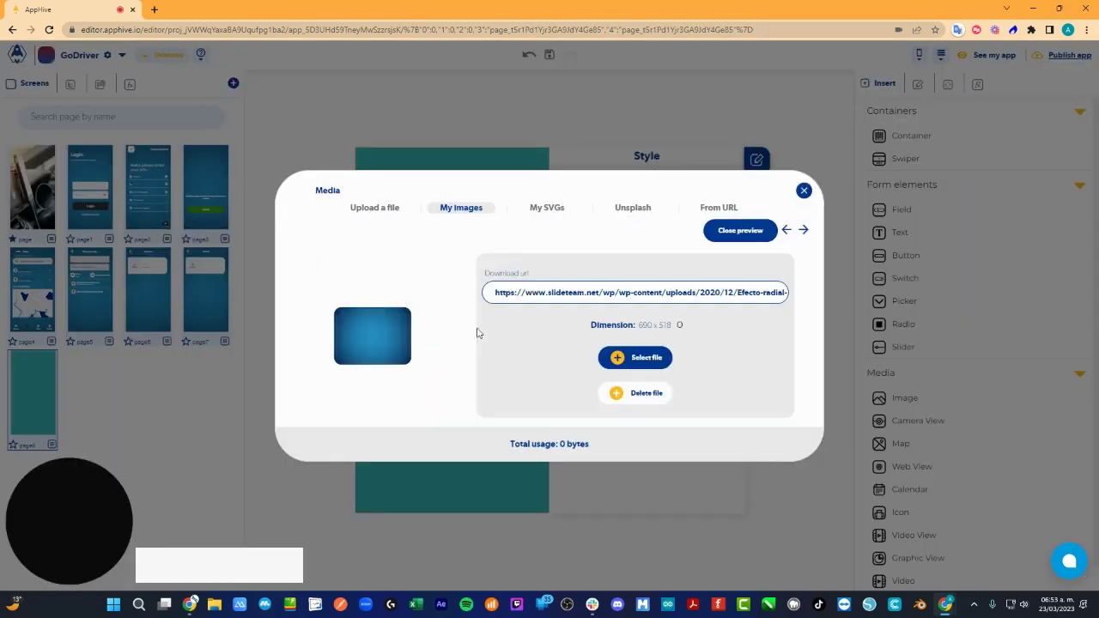
click(661, 359)
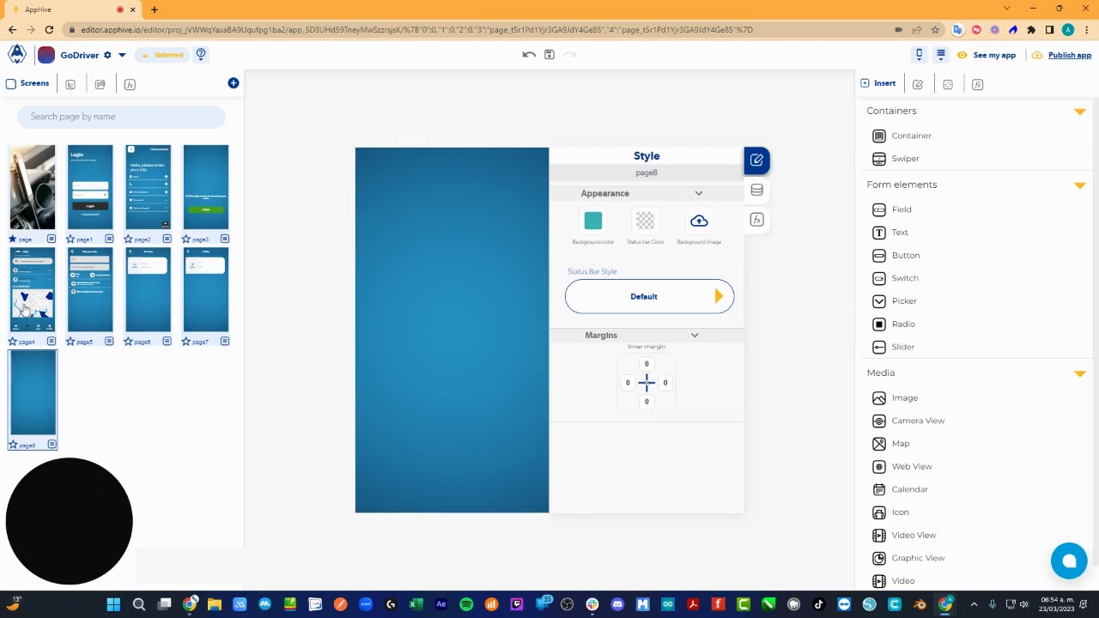
Insert a Field form element on the empty page8 screen
click(26, 308)
click(474, 237)
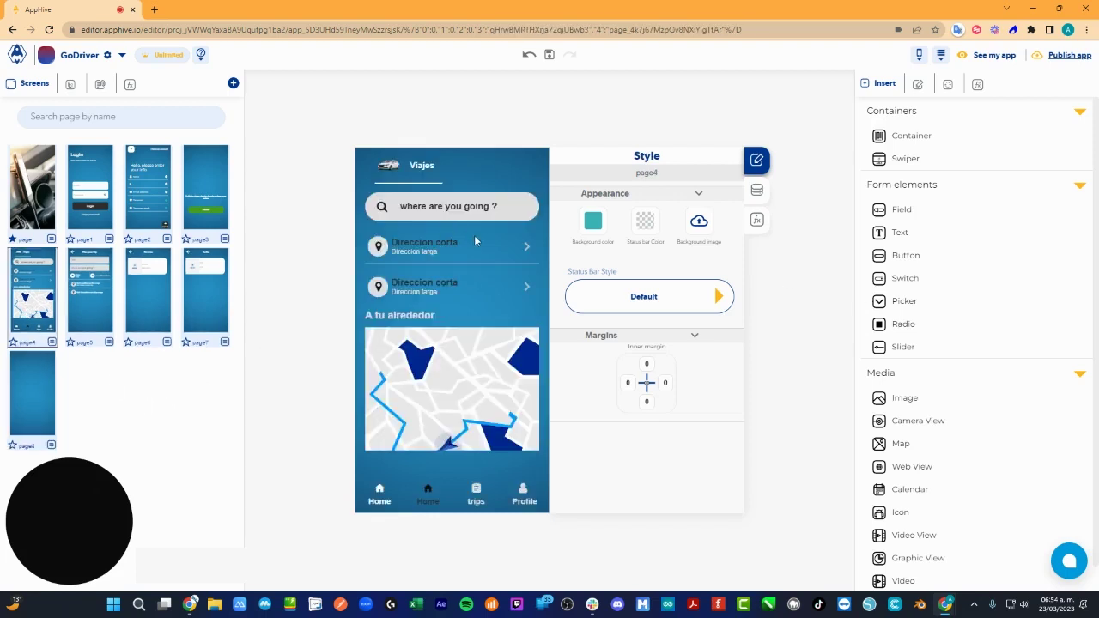
click(46, 405)
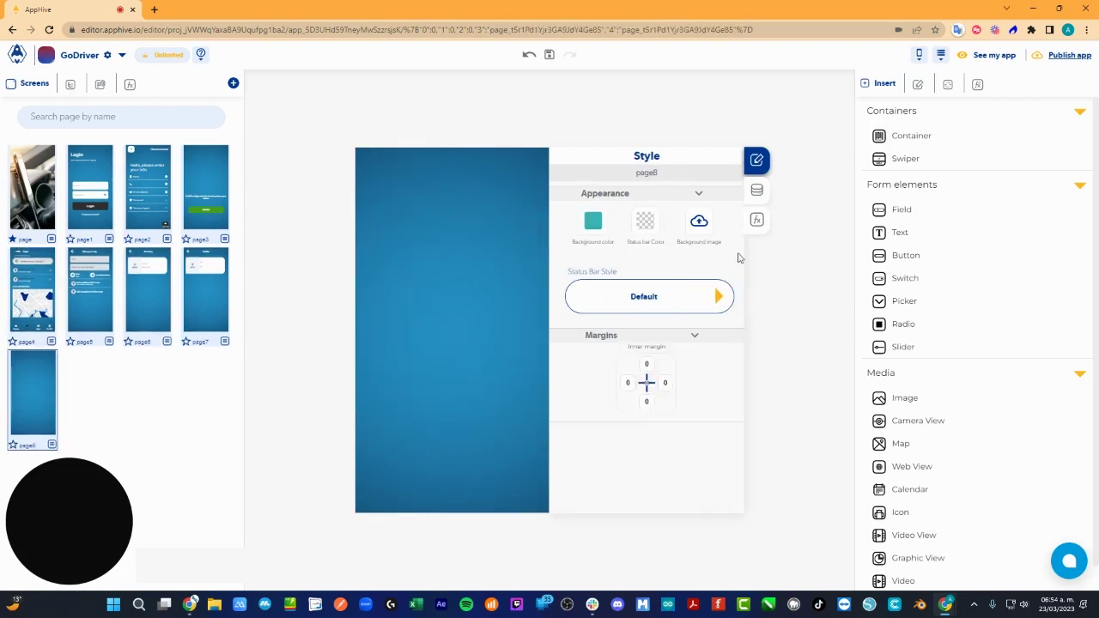
drag(916, 138, 518, 325)
drag(905, 215, 441, 373)
Copy the header container with back arrow and title from the Tarifas screen onto page8
click(218, 317)
click(516, 172)
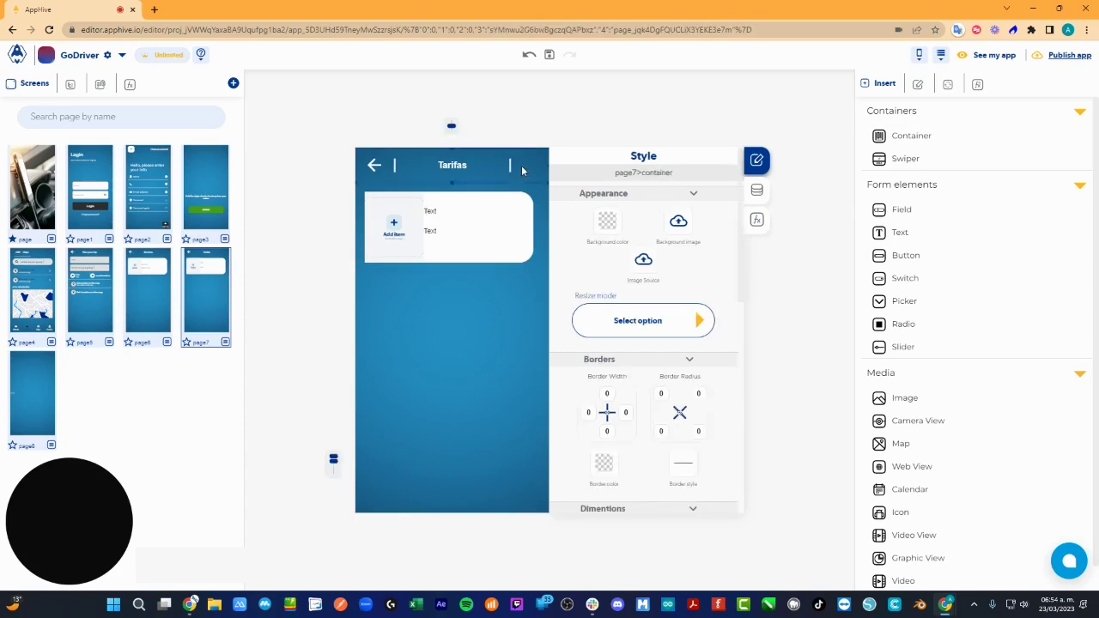
click(39, 394)
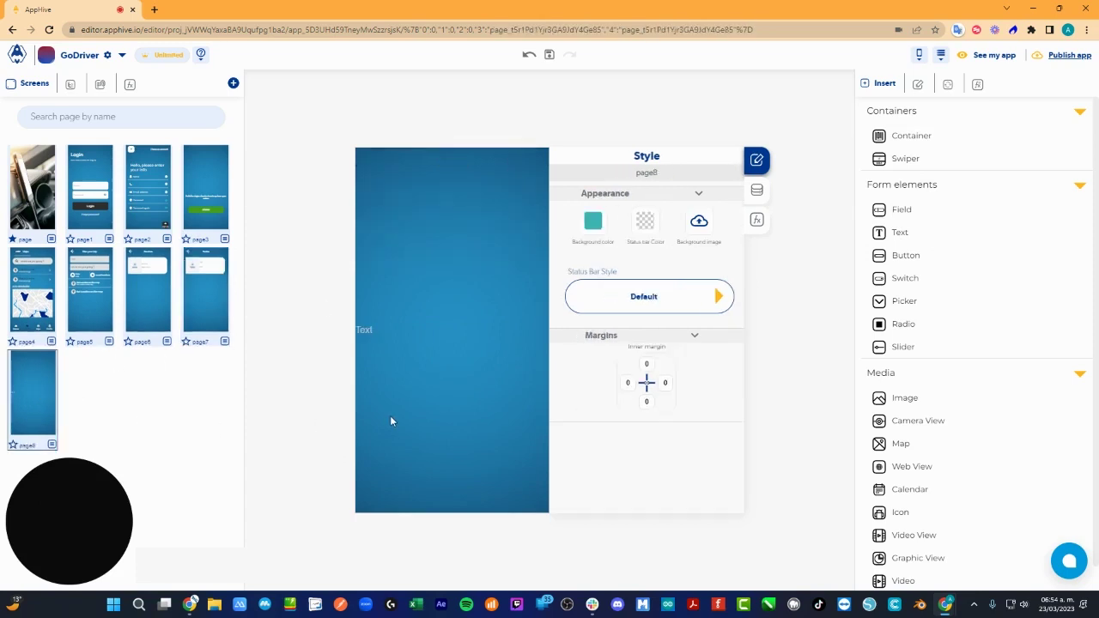
key(ctrl+v)
Change the title text of the header on page8 to "Trip details"
click(463, 316)
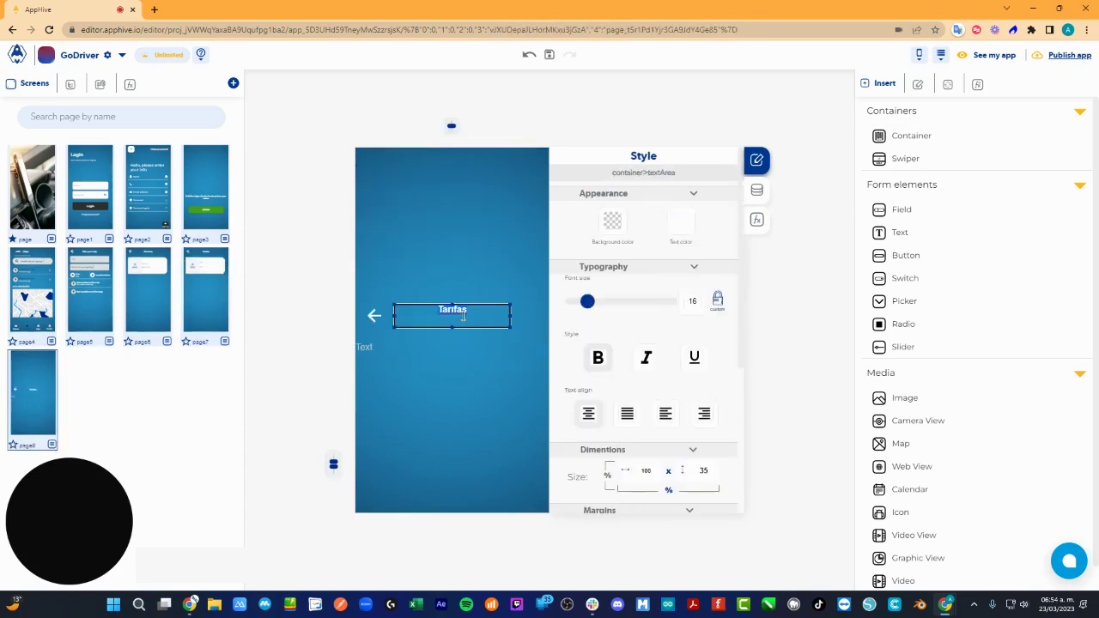
text(Trip details)
click(396, 383)
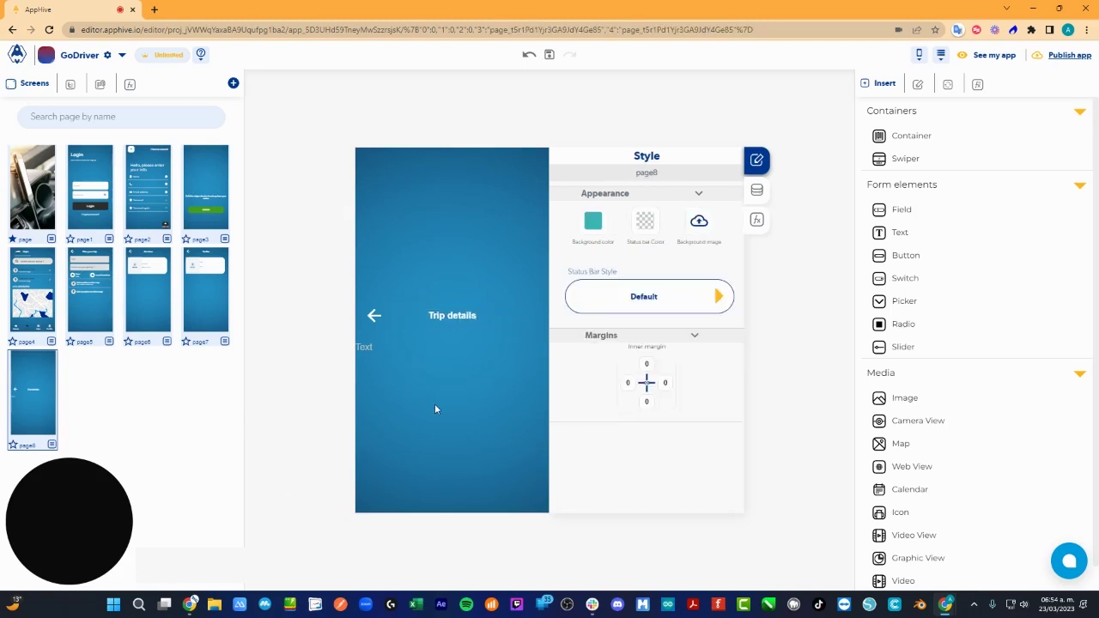
Align the header and text field vertically to the start of page8
click(439, 352)
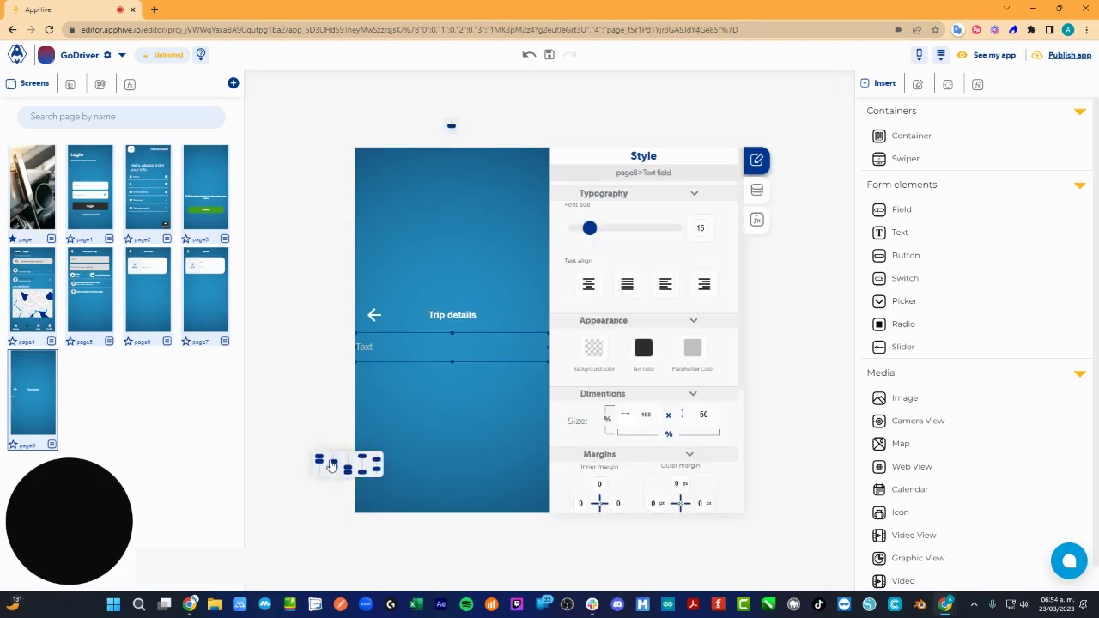
click(331, 459)
click(319, 459)
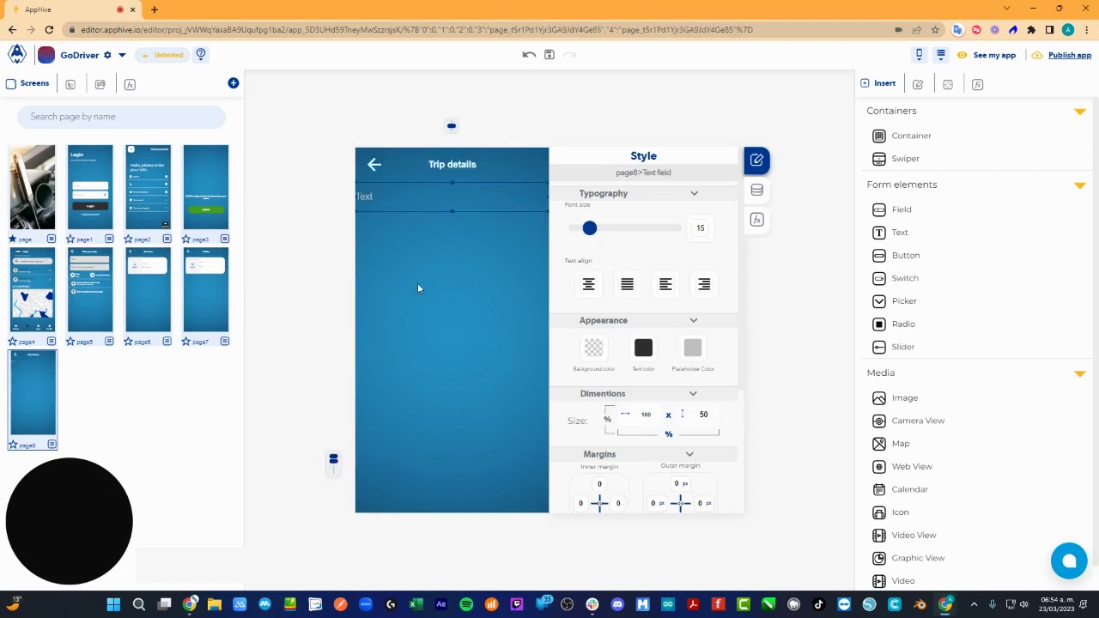
Set the text field's top outer margin to 25 px and its width to 90%
scroll(653, 361, down, 2)
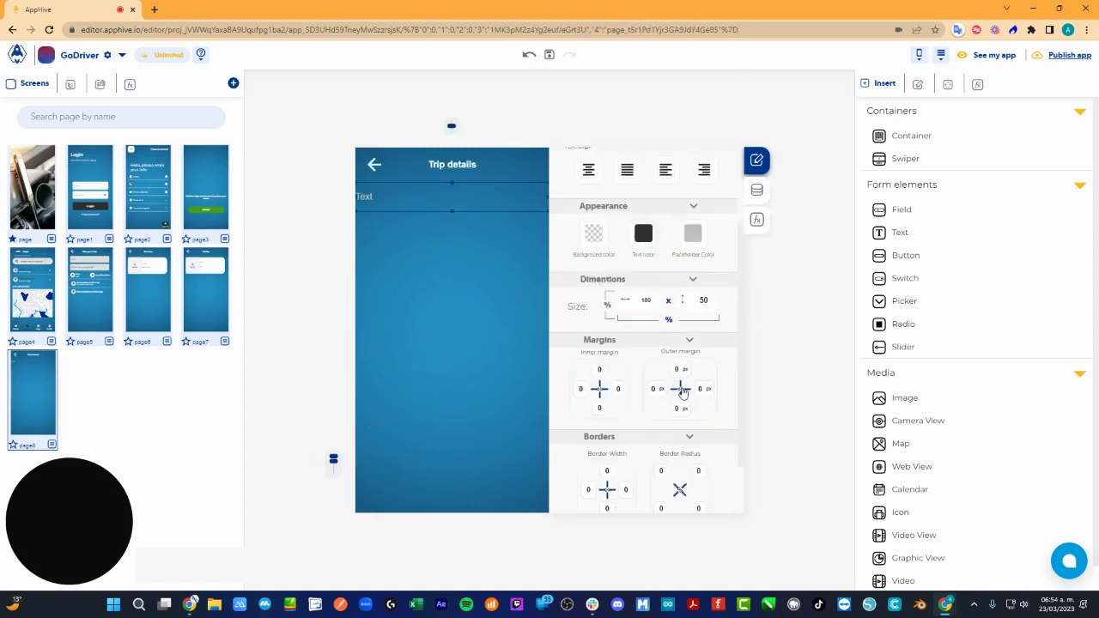
click(673, 370)
text(1)
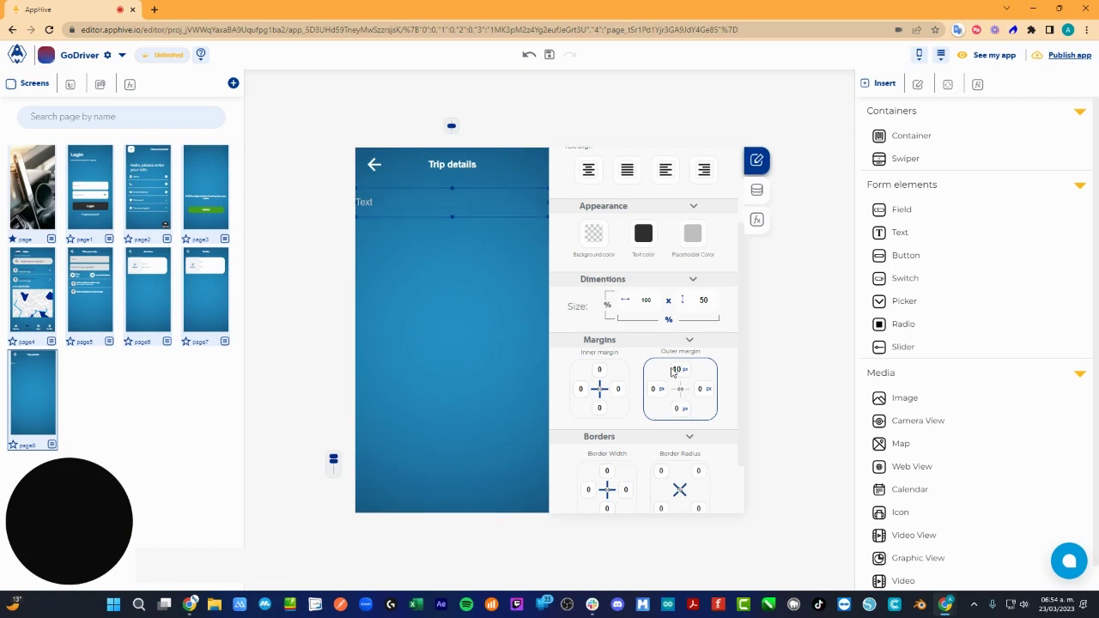
drag(679, 370, 673, 373)
drag(652, 300, 640, 301)
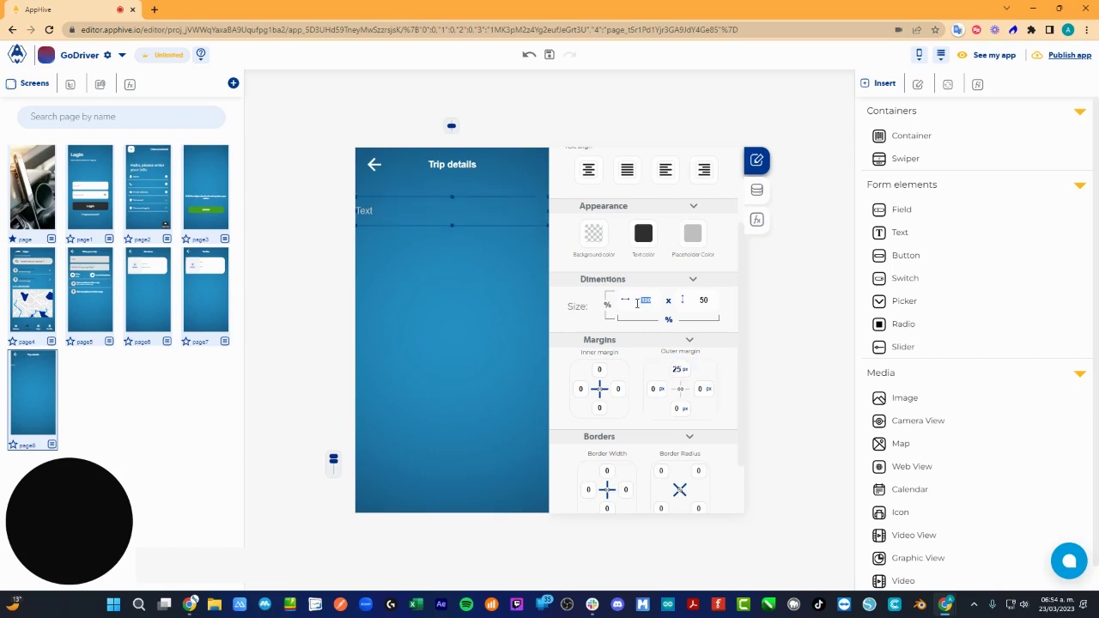
key(Return)
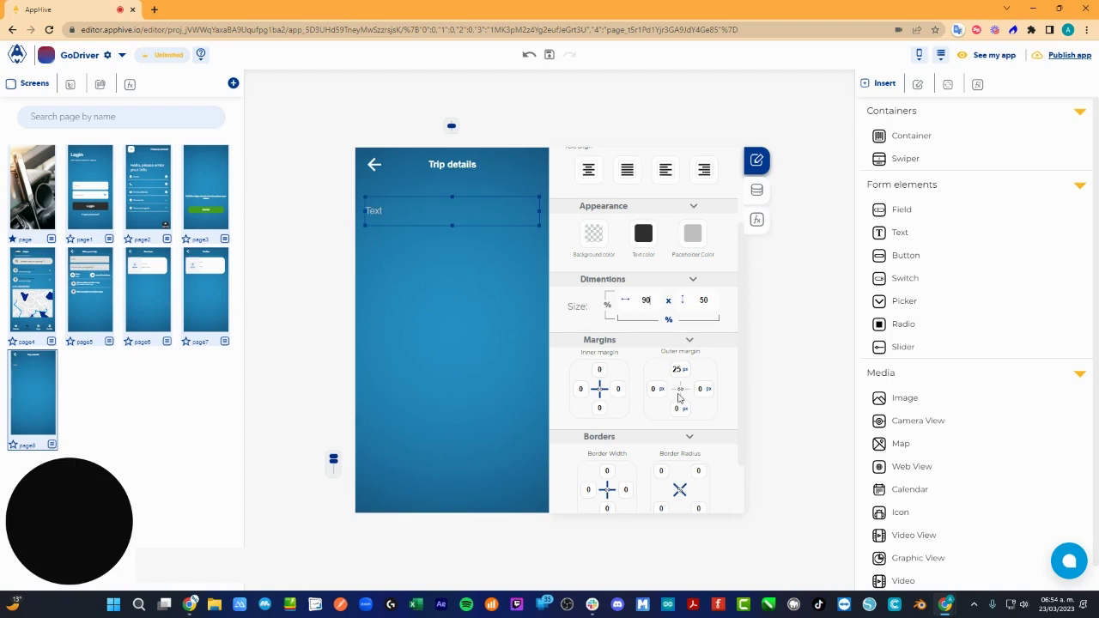
Give the text field a border radius of 25 on all corners and a white background
click(701, 476)
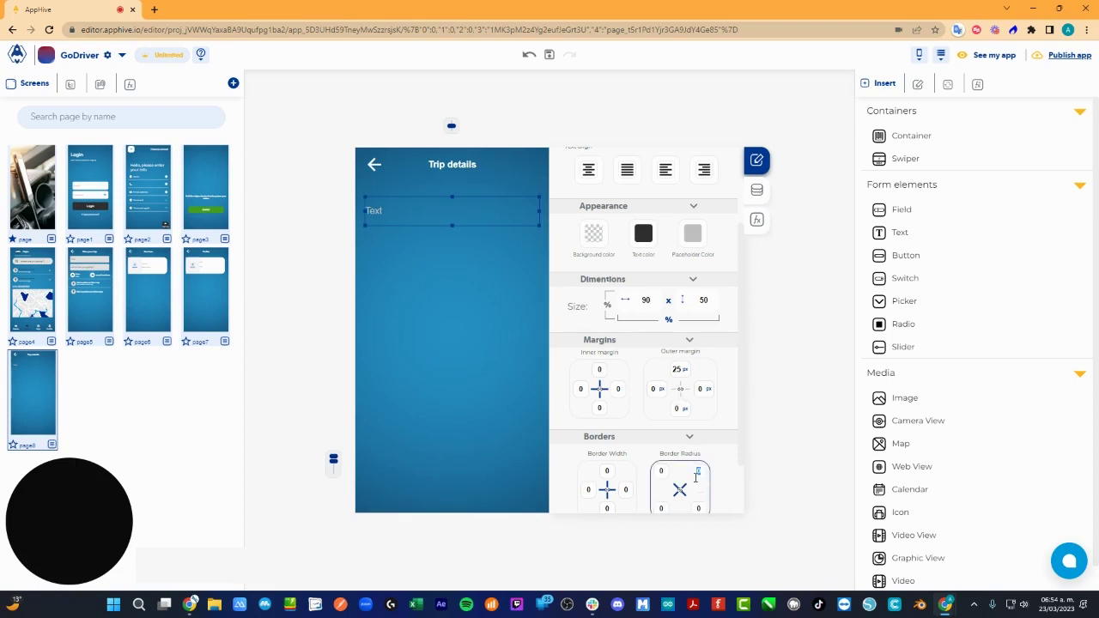
click(593, 232)
click(643, 273)
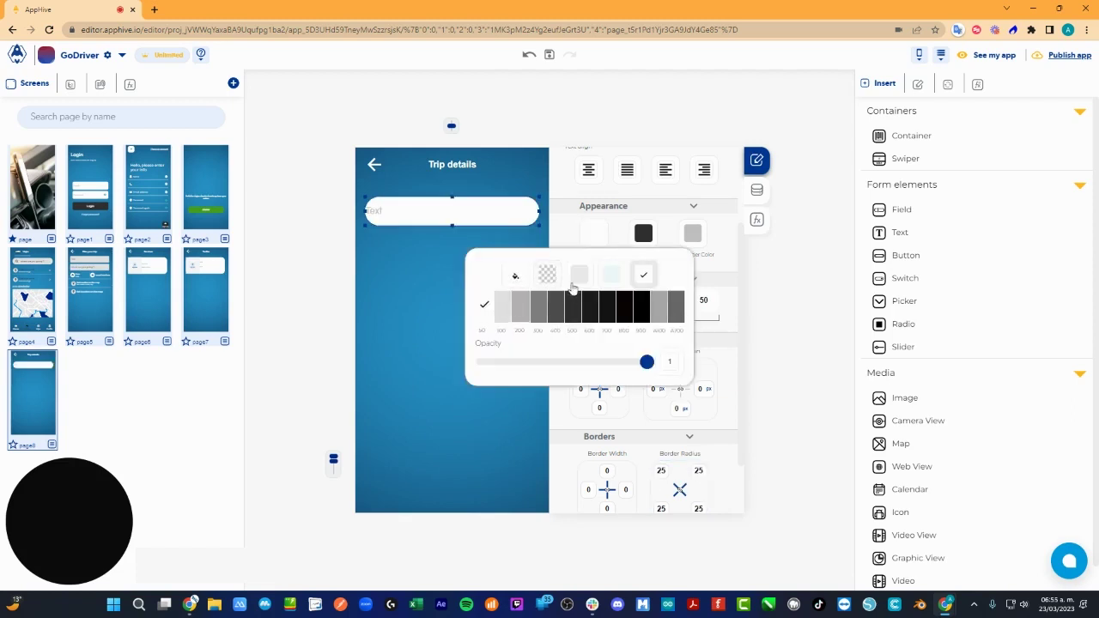
click(664, 233)
Center the text field's content and set its font size to 12
scroll(643, 238, up, 1)
click(589, 226)
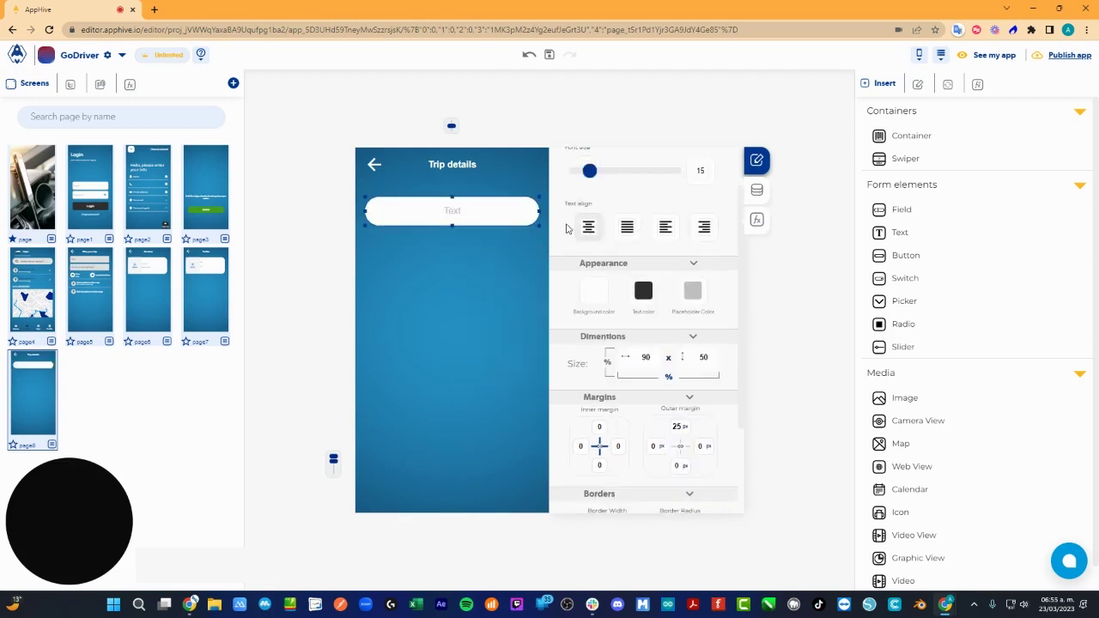
scroll(644, 300, up, 1)
double_click(700, 227)
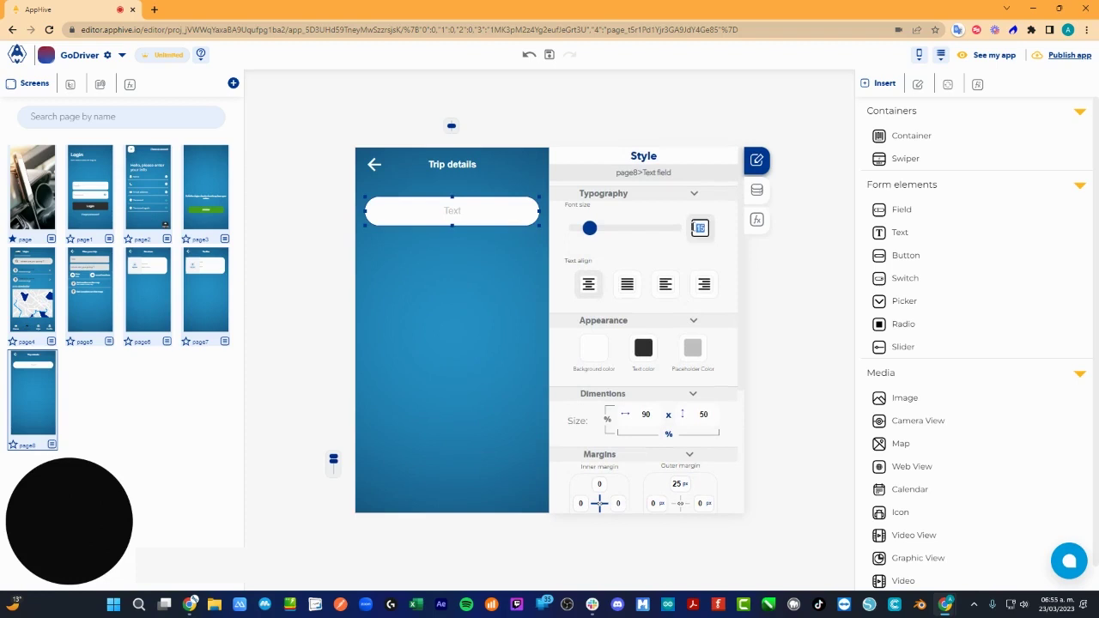
text(12)
Insert a Text element above the field with a top outer margin of 25 px
drag(900, 232, 460, 254)
scroll(645, 398, down, 1)
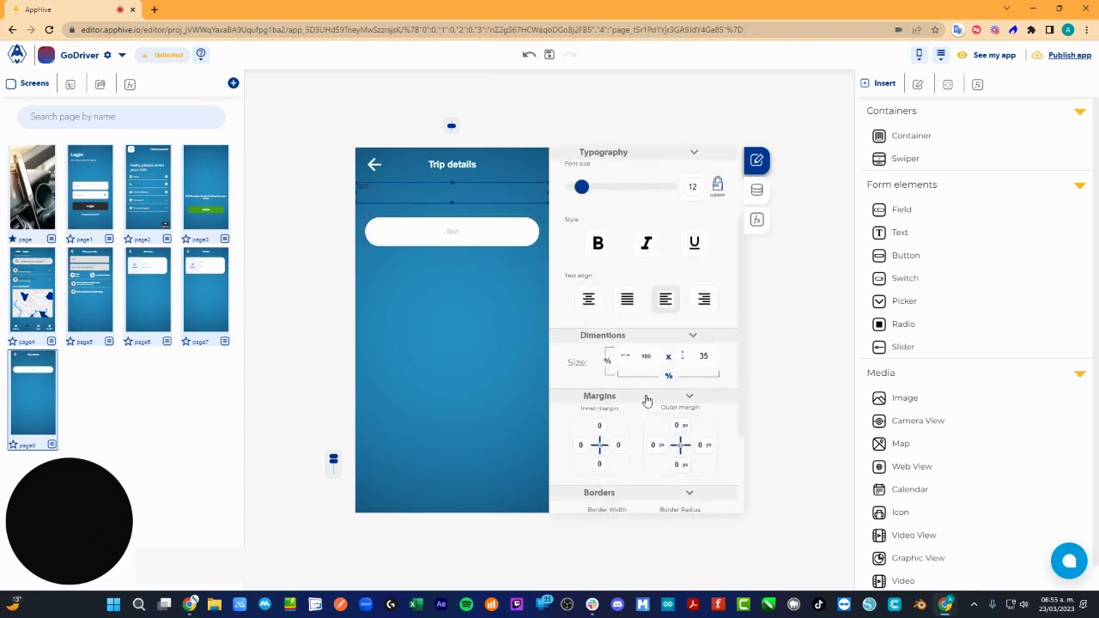
scroll(645, 397, down, 1)
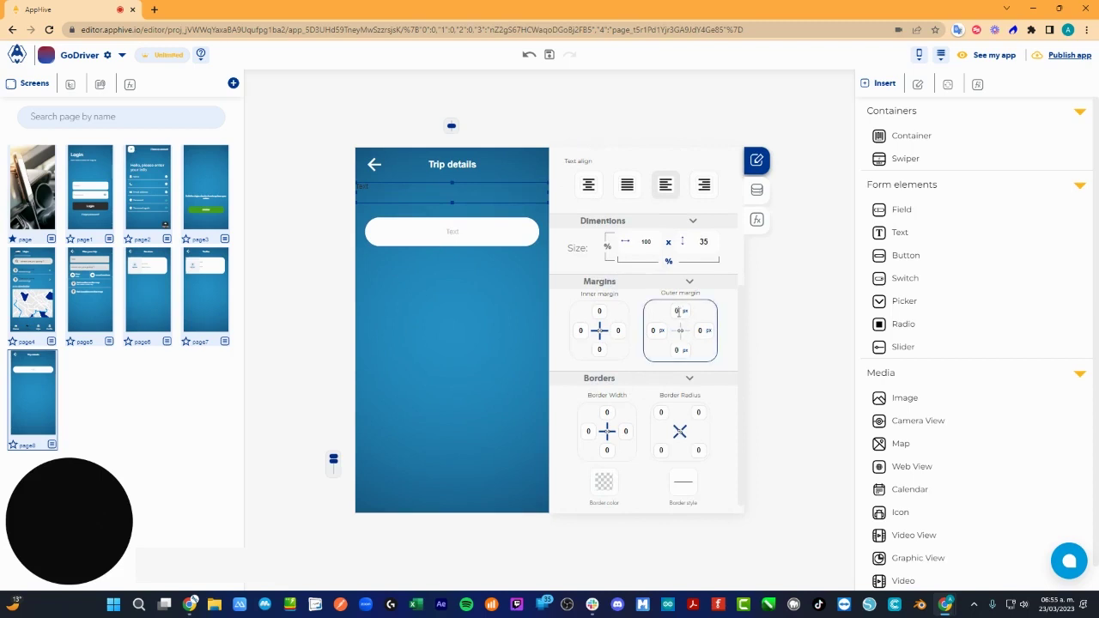
text(25)
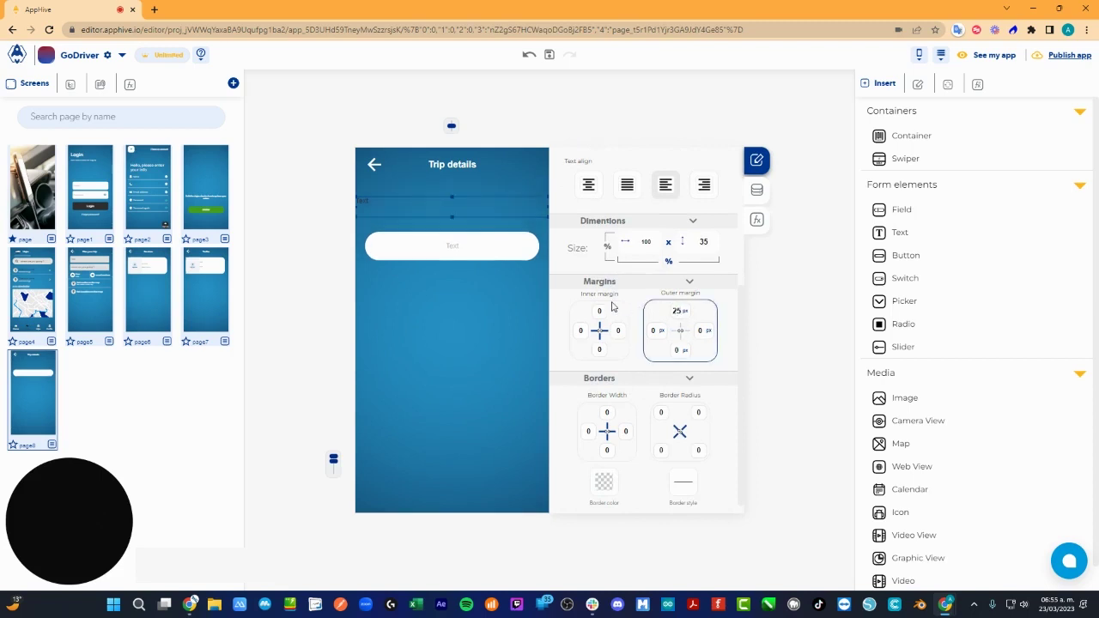
Set the field's top outer margin to 5 px and turn on automatic height for the text above it
click(534, 253)
double_click(678, 327)
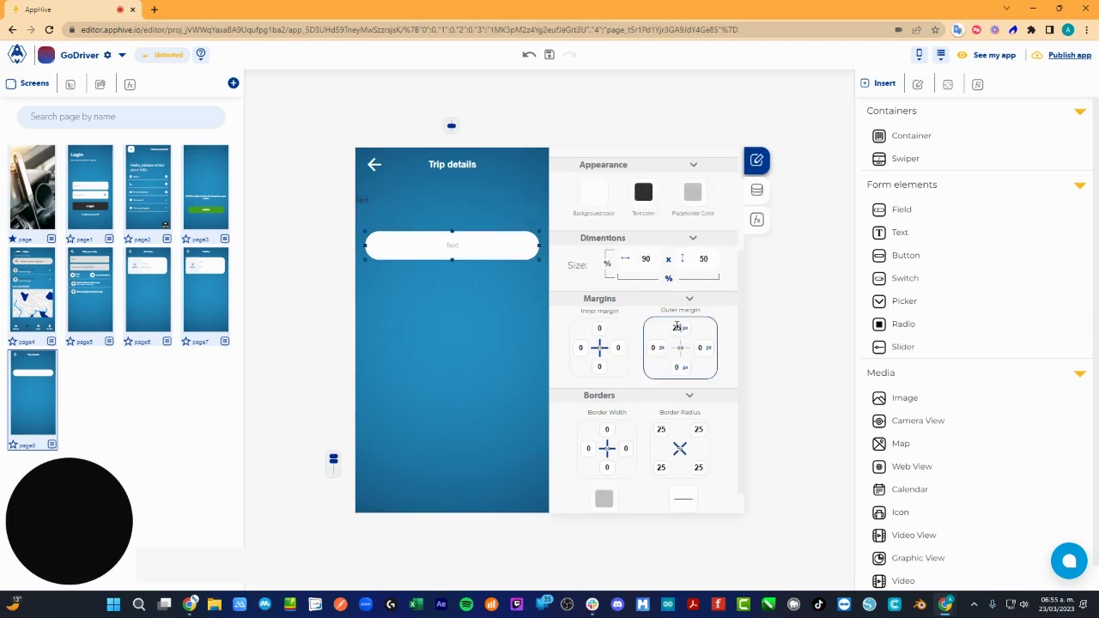
click(404, 201)
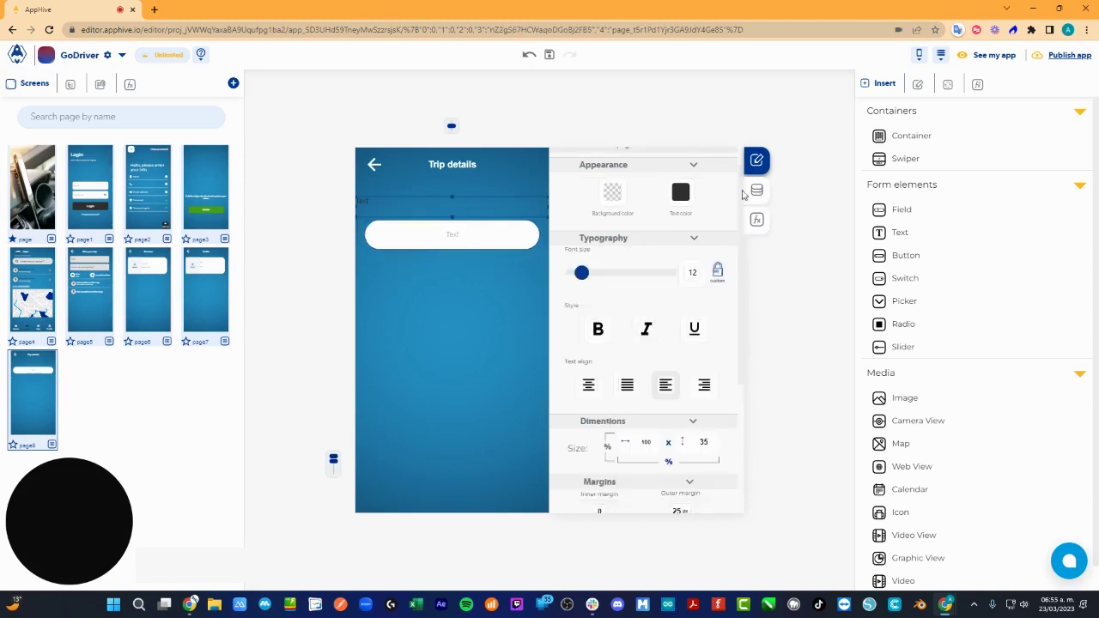
click(757, 190)
click(641, 392)
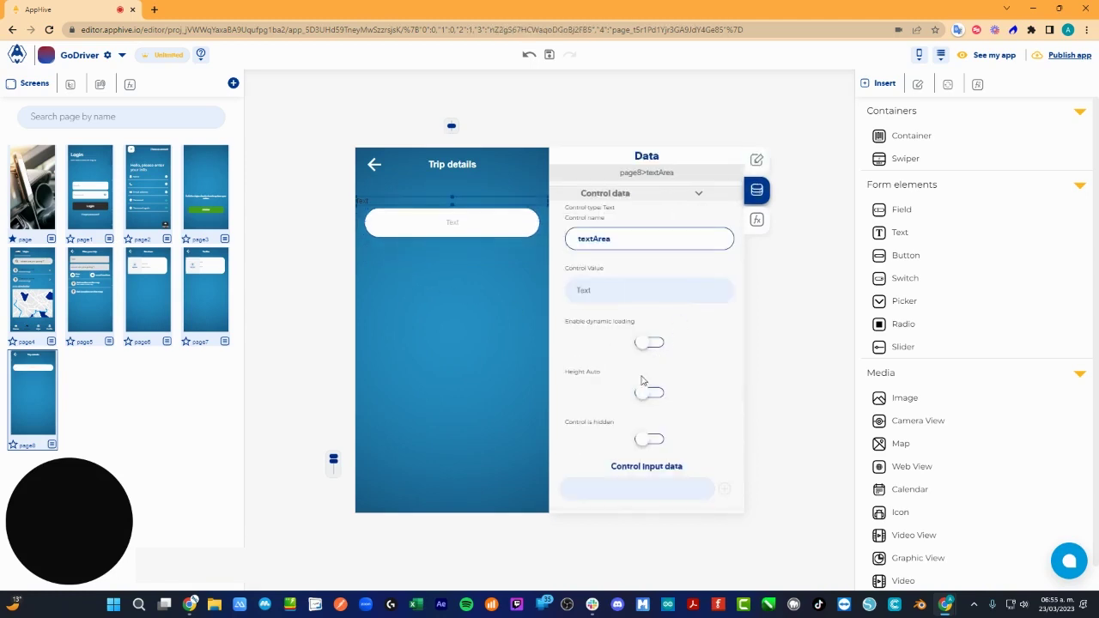
Set the width of the text above the field to 90%
click(757, 159)
double_click(644, 359)
text(9)
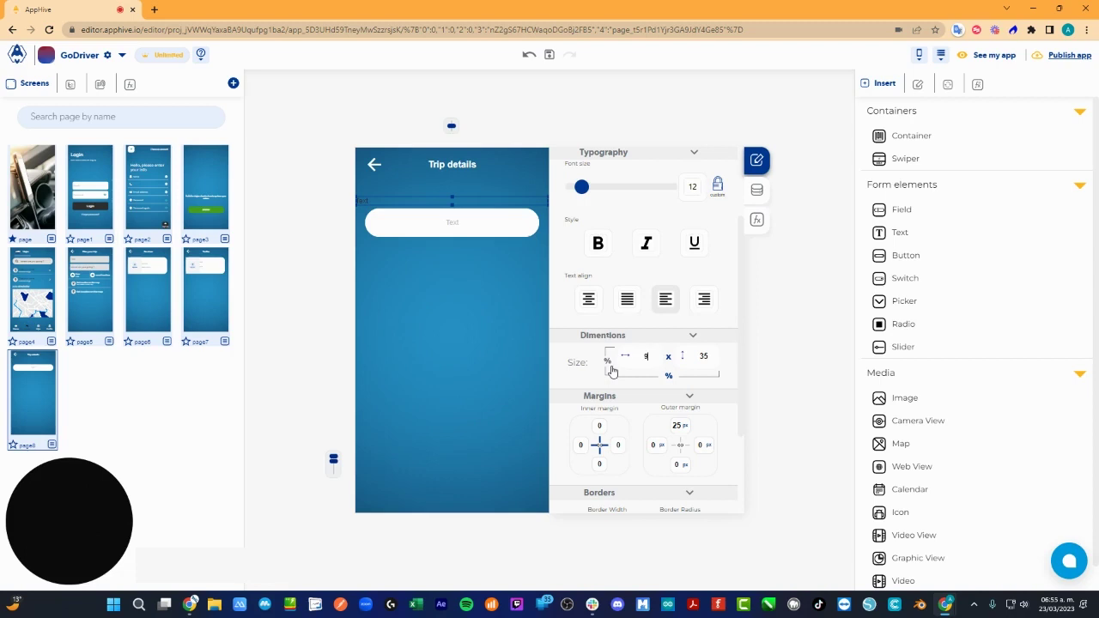
text(0)
key(Return)
Color the text above the field white and change its content to "Address origin"
click(680, 222)
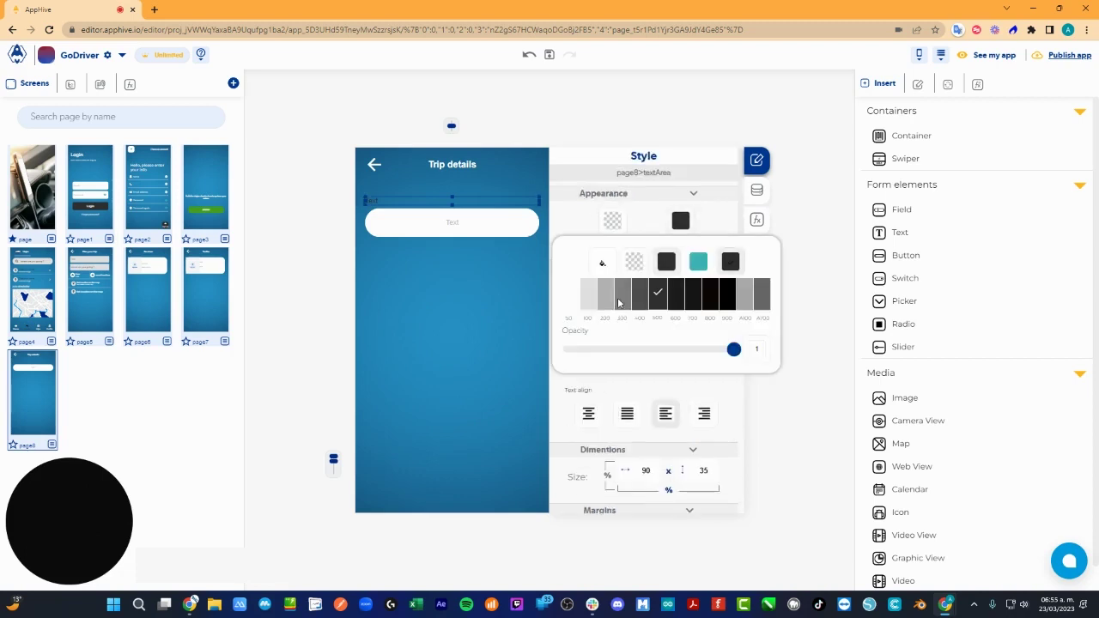
click(572, 294)
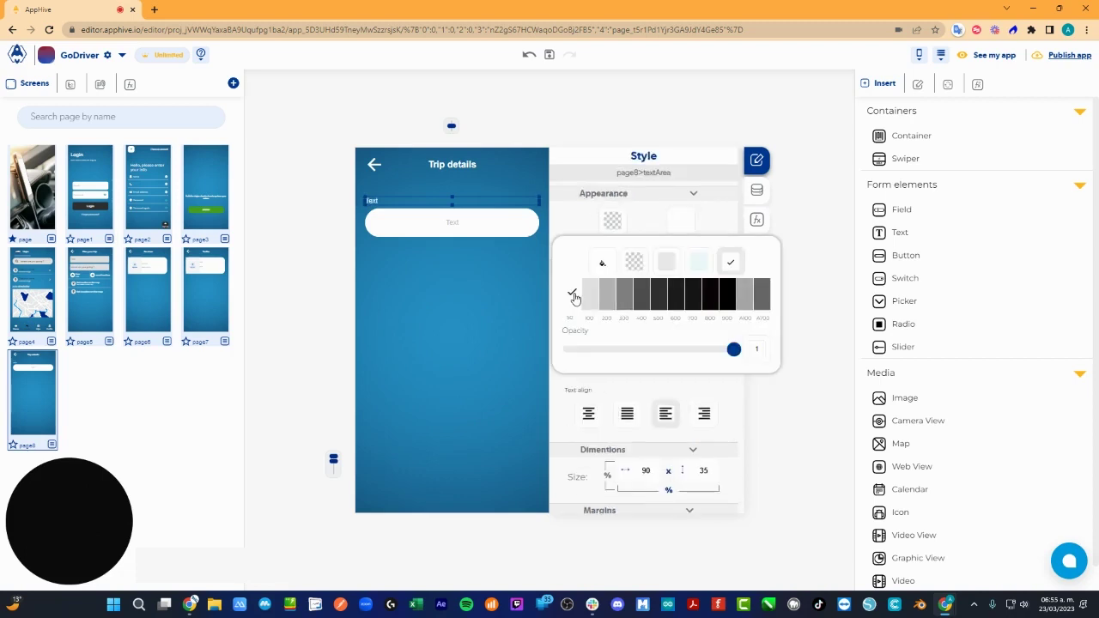
click(394, 202)
text(Address origin)
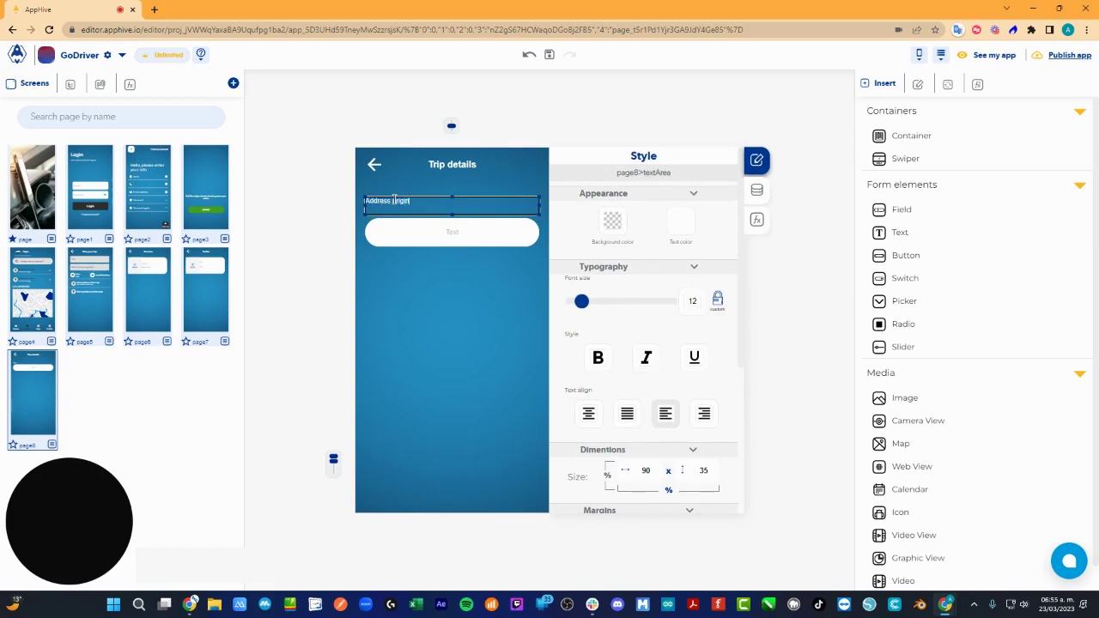
Duplicate the label and field below the originals and rename the copied label "Address destination"
key(ctrl+v)
key(Down)
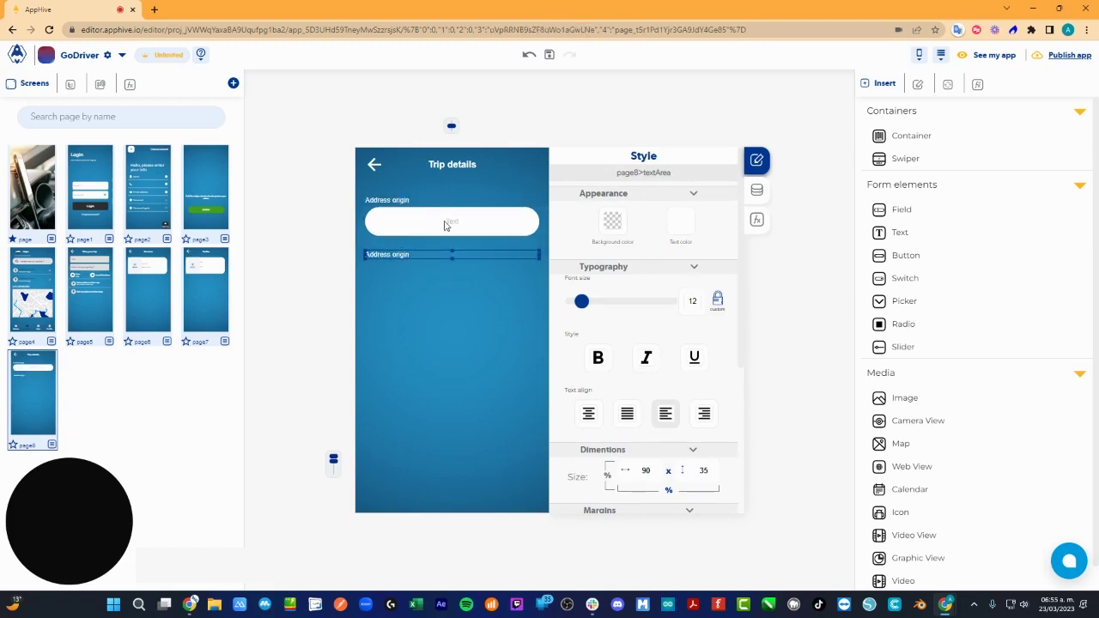
click(445, 225)
key(ctrl+d)
key(Down)
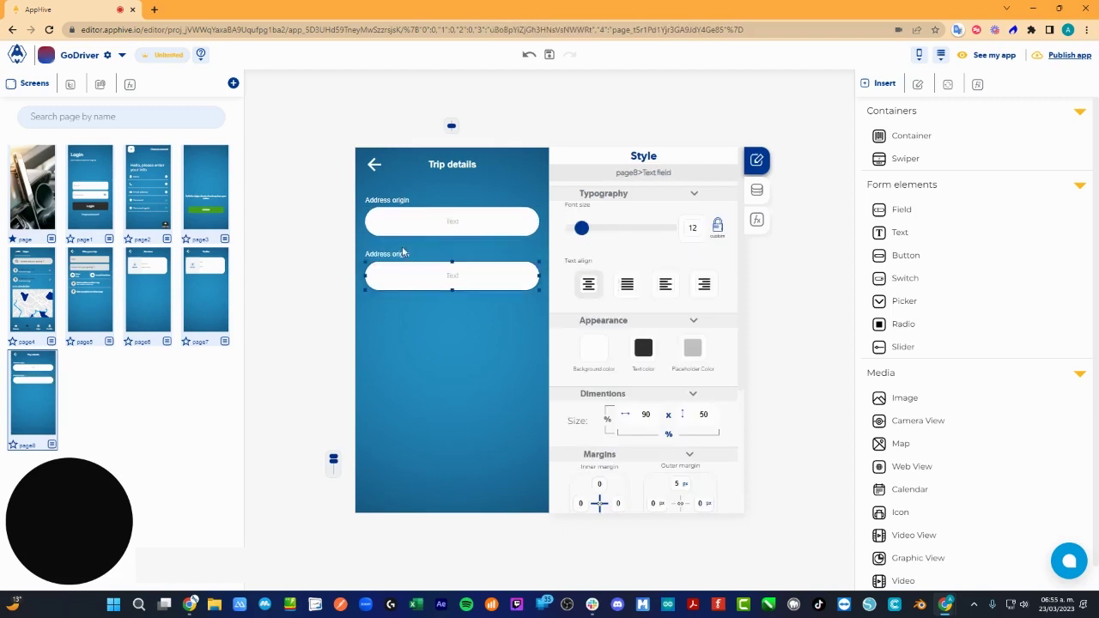
double_click(407, 254)
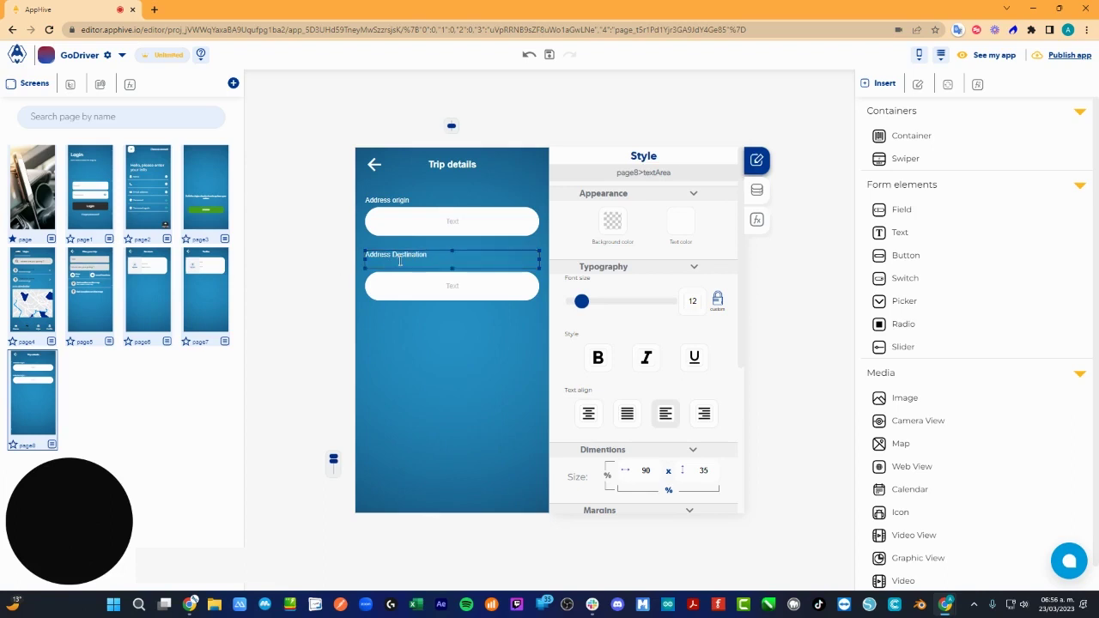
click(292, 239)
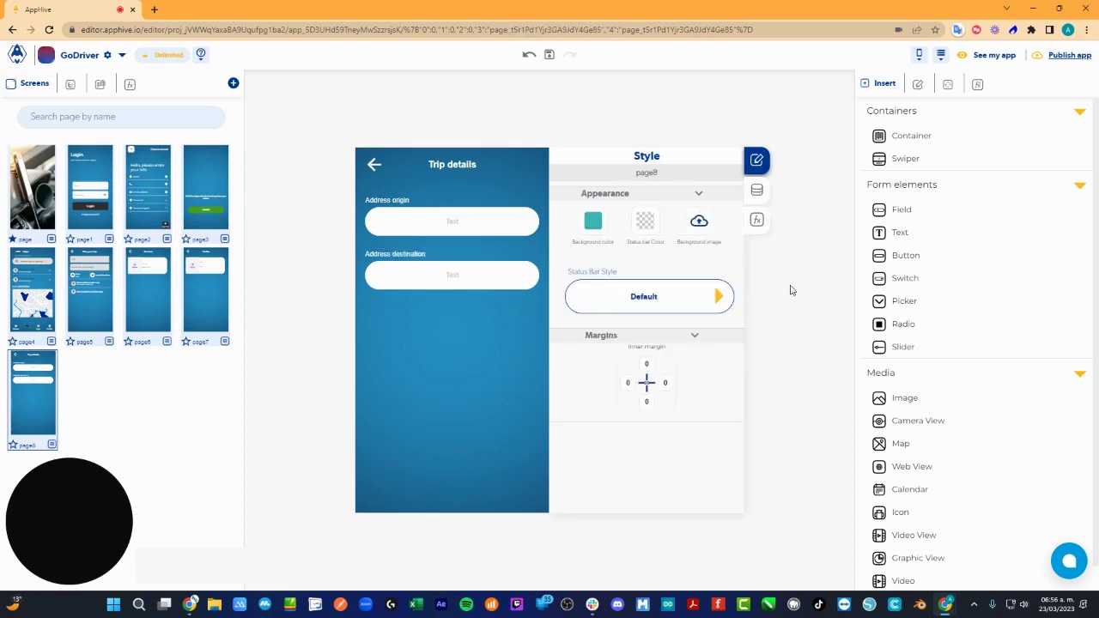
Duplicate the destination label and field below and rename the new label "Service"
click(417, 262)
key(ctrl+d)
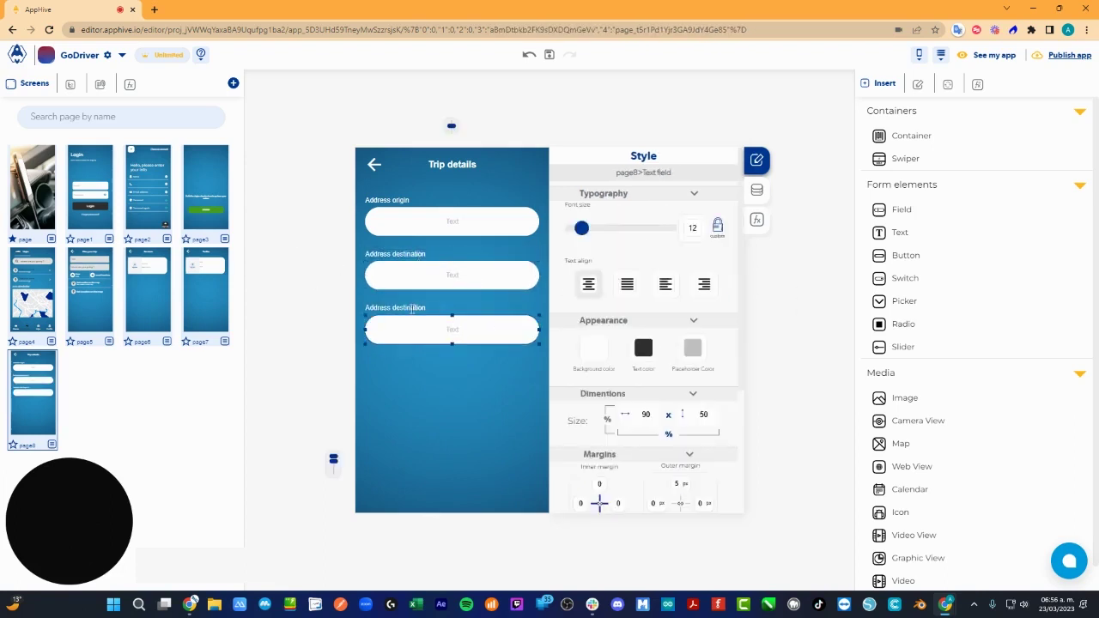
double_click(412, 310)
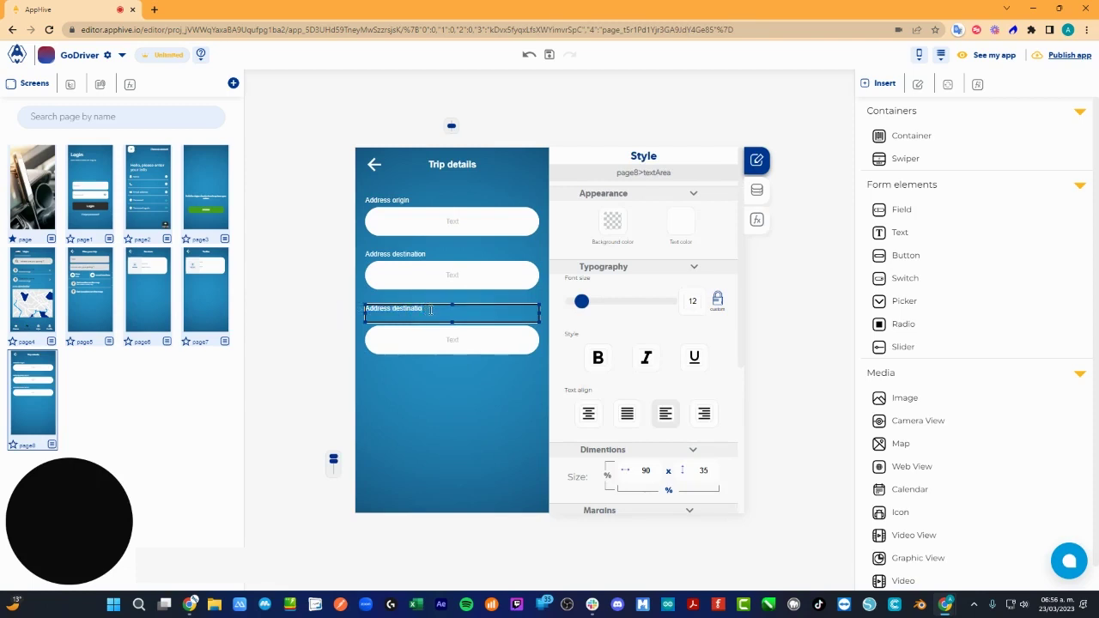
key(BackSpace)
key(BackSpace)
key(BackSpace)
key(BackSpace)
key(BackSpace)
key(BackSpace)
key(BackSpace)
key(BackSpace)
key(BackSpace)
key(BackSpace)
key(BackSpace)
text(Service)
click(395, 307)
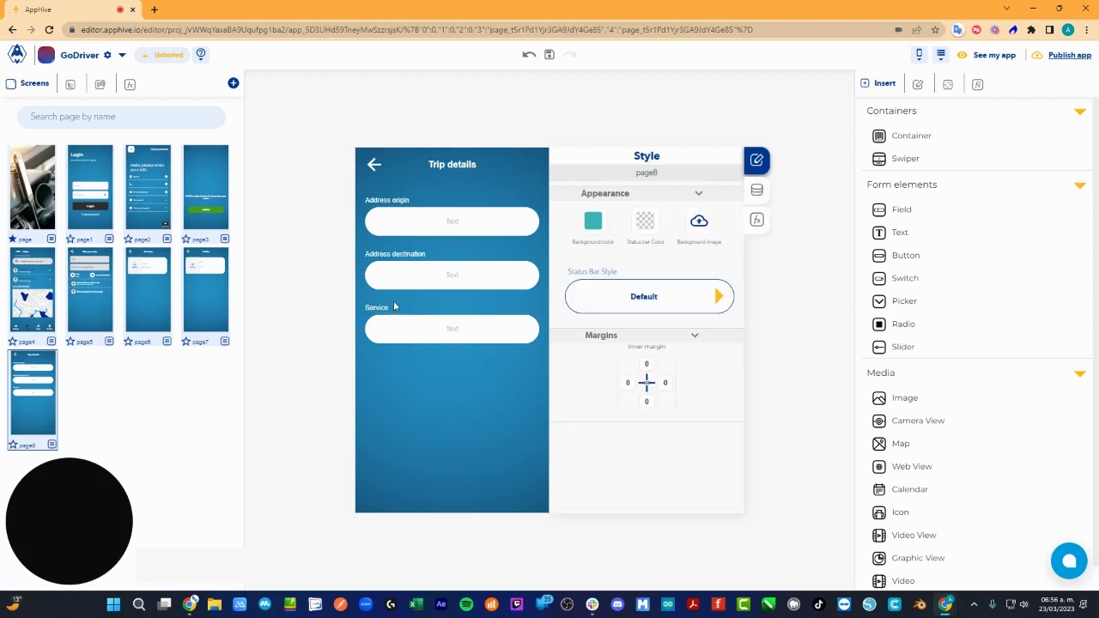
Duplicate the Service label and field below and rename the new label "Rate"
click(395, 310)
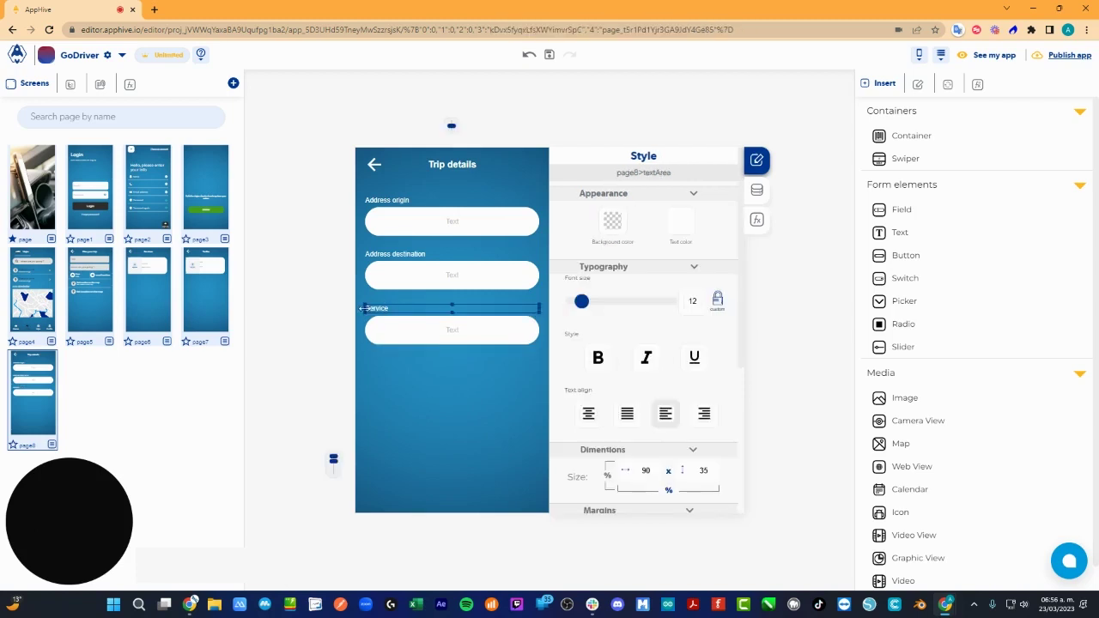
key(ctrl+v)
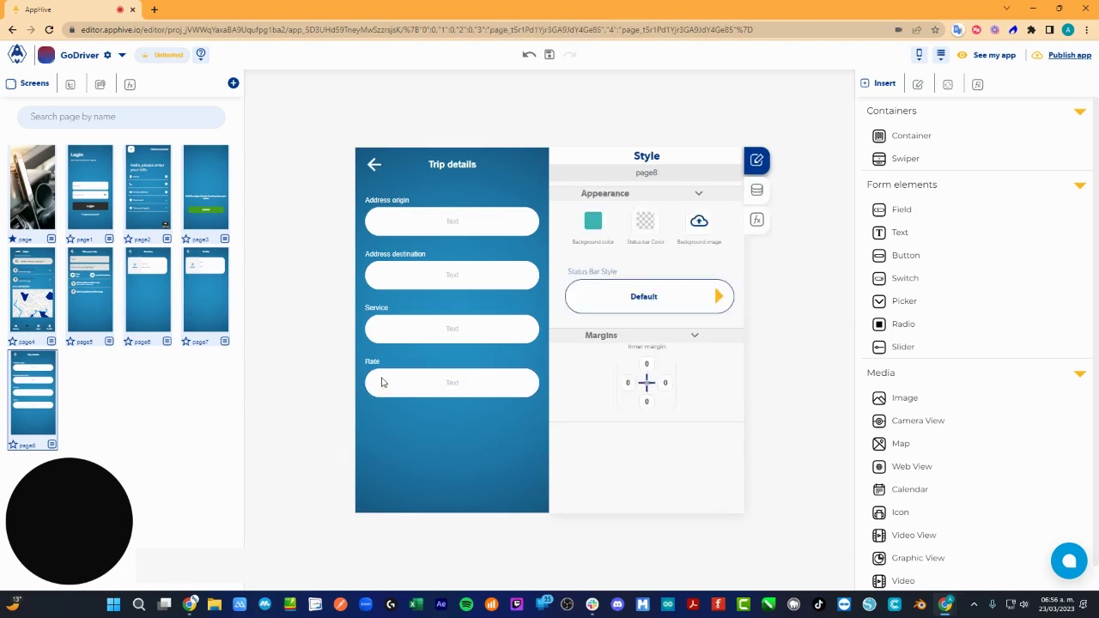
Duplicate the Rate label and field below and rename the new label "Amount"
click(376, 366)
key(ctrl+c)
key(ctrl+v)
click(422, 383)
key(ctrl+c)
key(ctrl+v)
click(382, 414)
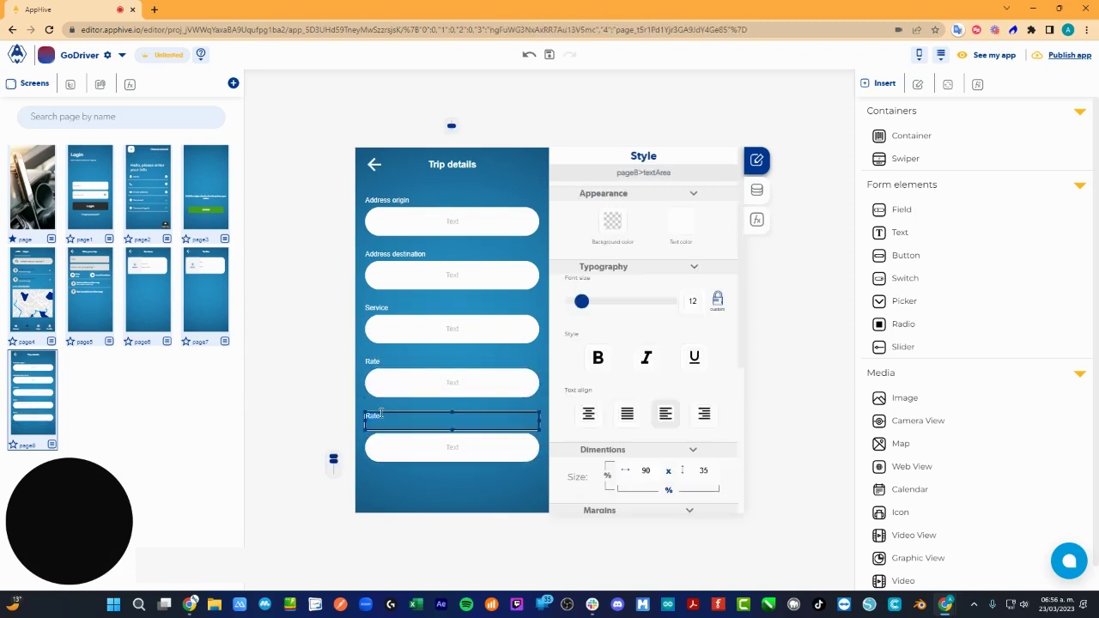
click(298, 236)
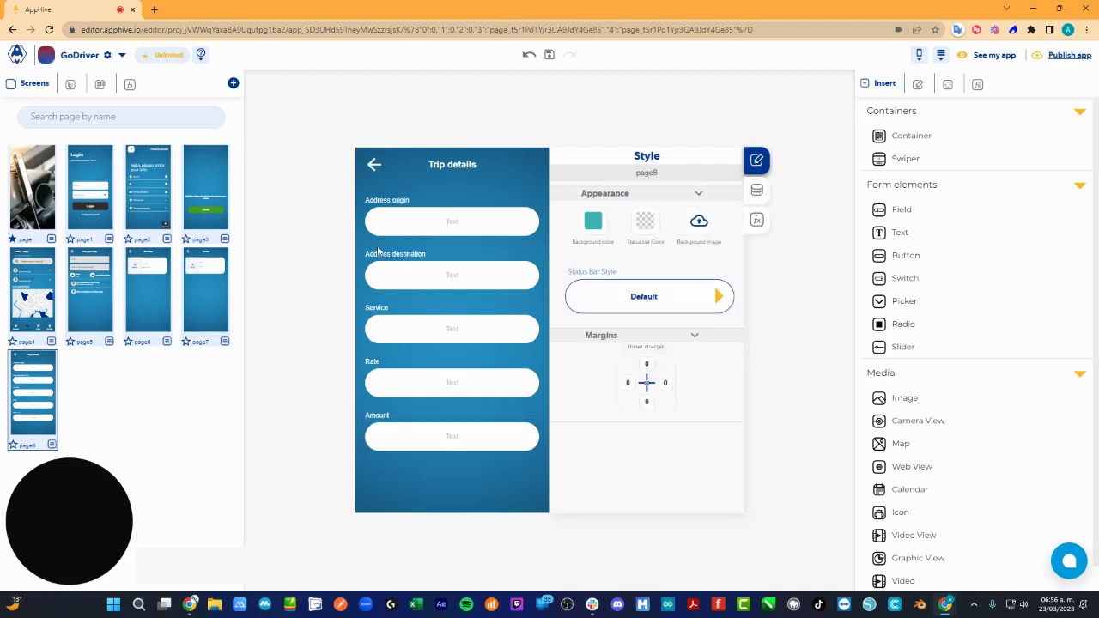
Insert a Container below the Amount field and set its top outer margin to 25 px
drag(917, 146, 444, 498)
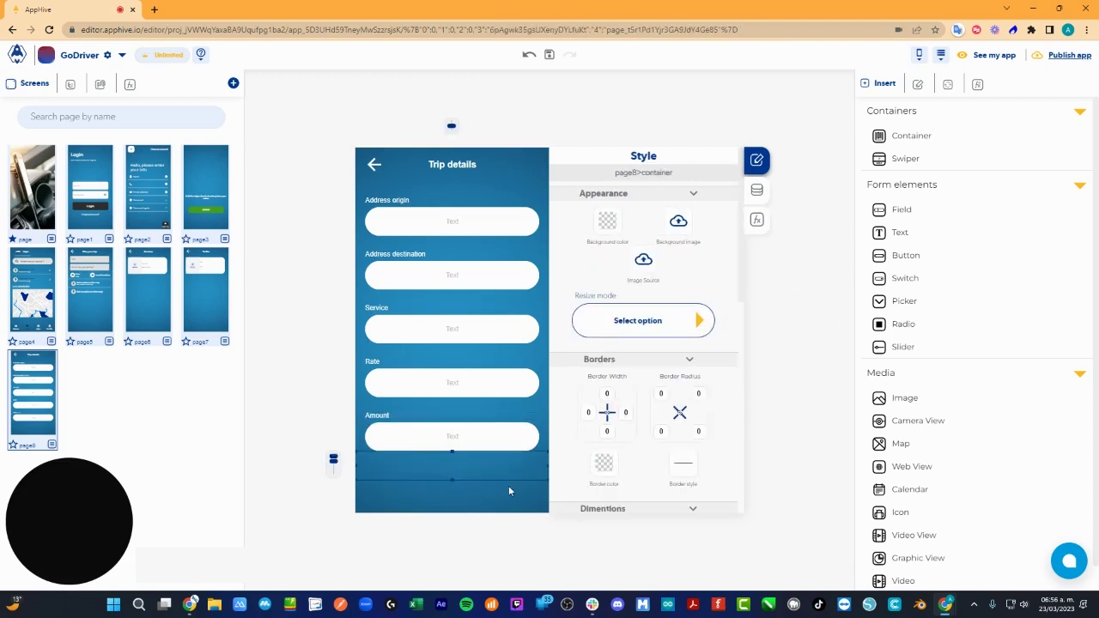
scroll(679, 421, down, 5)
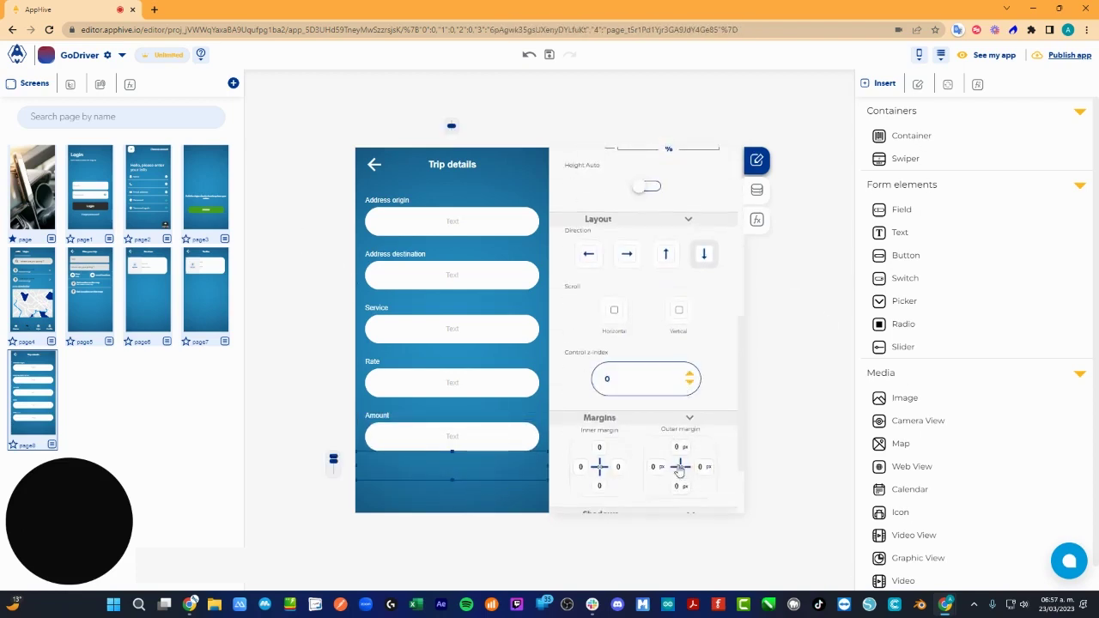
click(680, 468)
drag(680, 447, 672, 448)
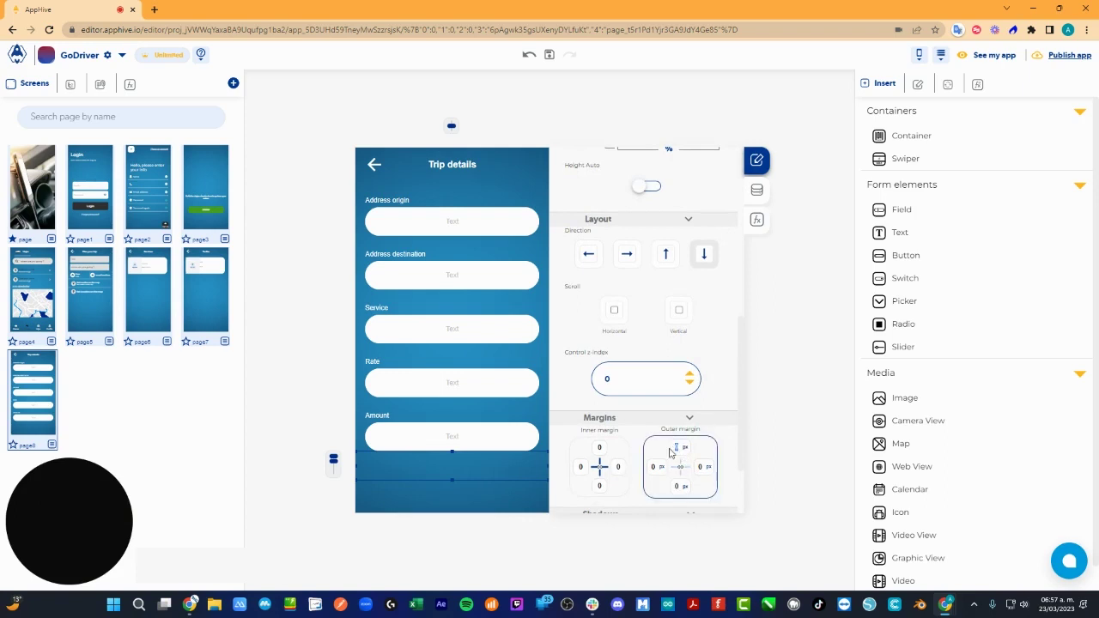
text(10)
key(BackSpace)
key(BackSpace)
text(25)
scroll(697, 450, up, 3)
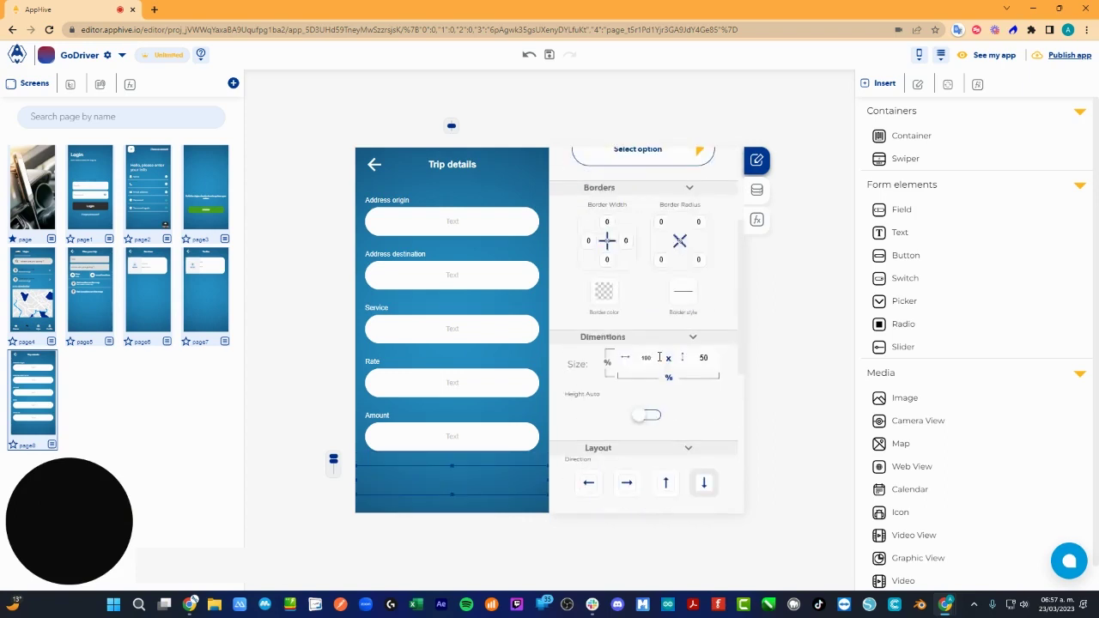
Set the new container's width to 90% and its border radius to 15
drag(659, 357, 637, 359)
text(90)
drag(703, 221, 693, 222)
text(15)
Insert a Text element into the new container, centered and with automatic height
drag(893, 232, 464, 487)
click(590, 243)
click(754, 189)
click(757, 161)
Try a darker palette shade as the text color of the Text element in the new container
click(680, 221)
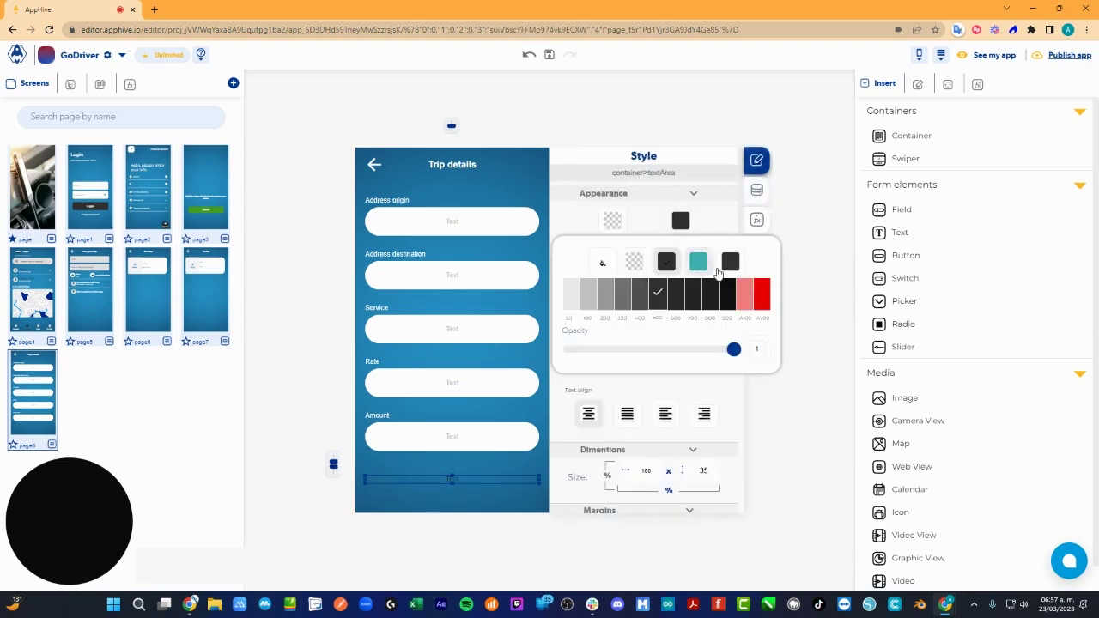
click(602, 262)
click(674, 364)
click(676, 304)
click(698, 262)
click(691, 294)
click(730, 262)
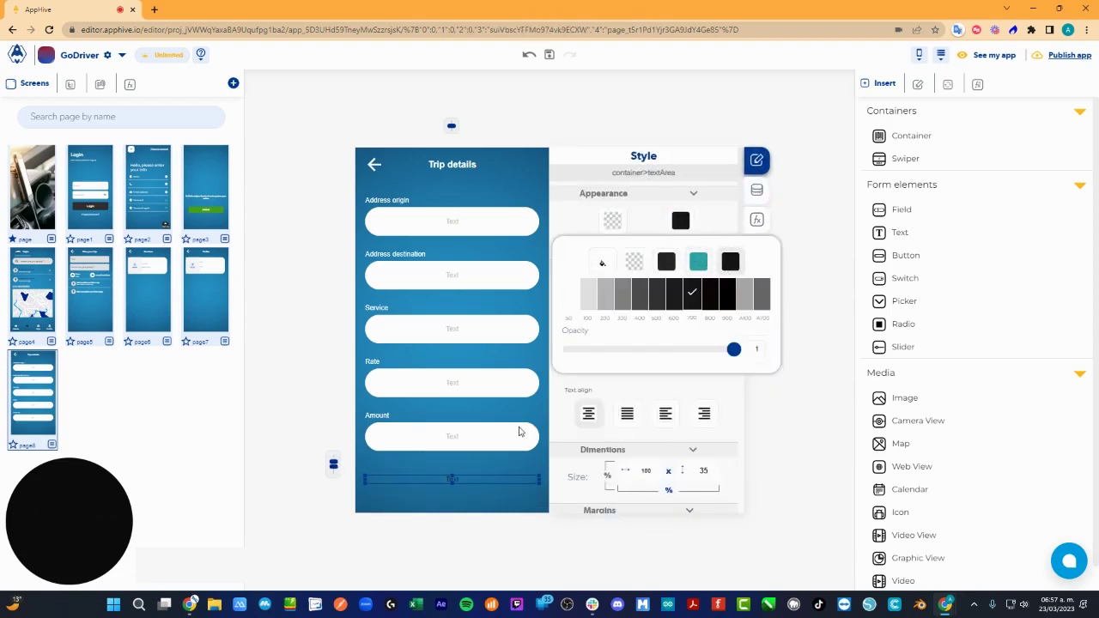
Set the background color of the container below the Amount field to a bright green
click(519, 472)
click(612, 225)
click(529, 262)
click(582, 363)
click(635, 309)
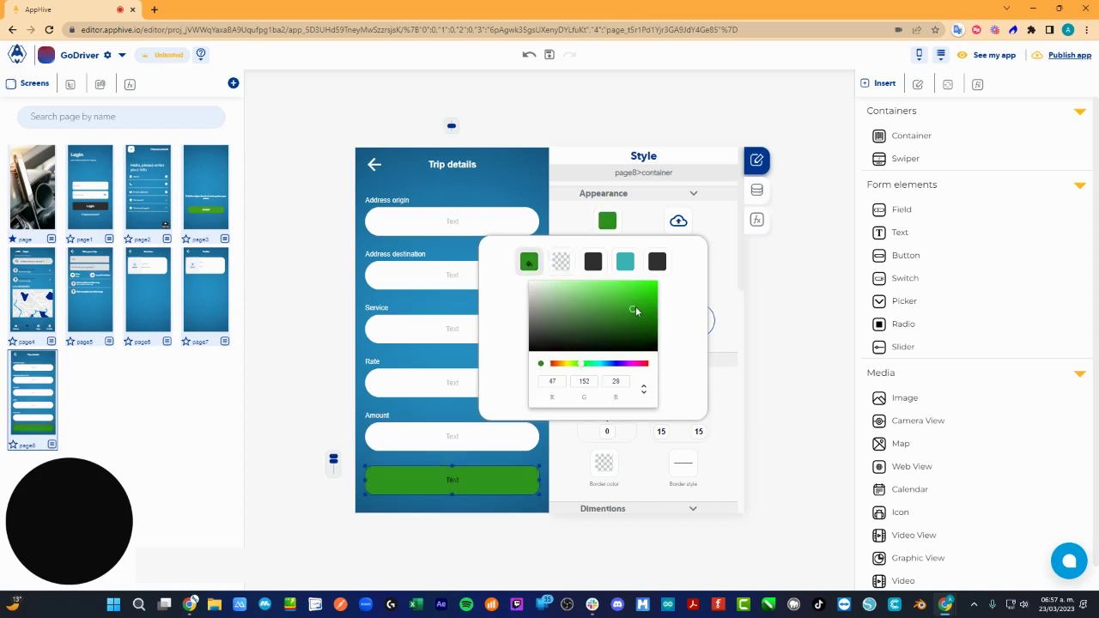
mouse_move(636, 306)
mouse_down()
mouse_move(588, 316)
mouse_move(621, 292)
mouse_move(645, 306)
mouse_up()
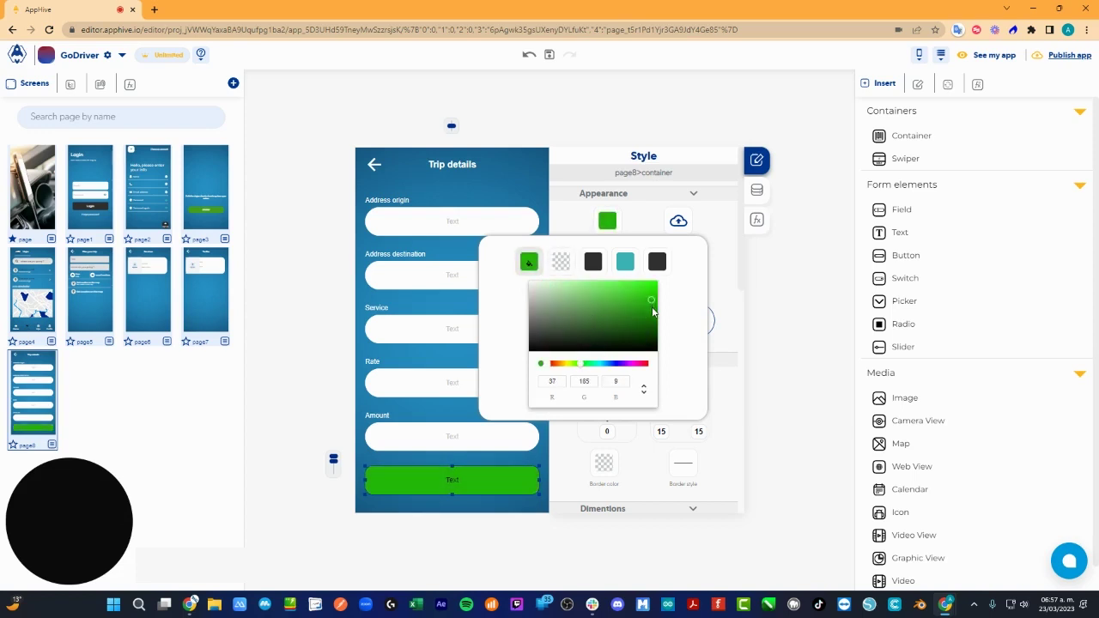
Set the text color of the Text element in the green container to white
click(456, 475)
click(456, 475)
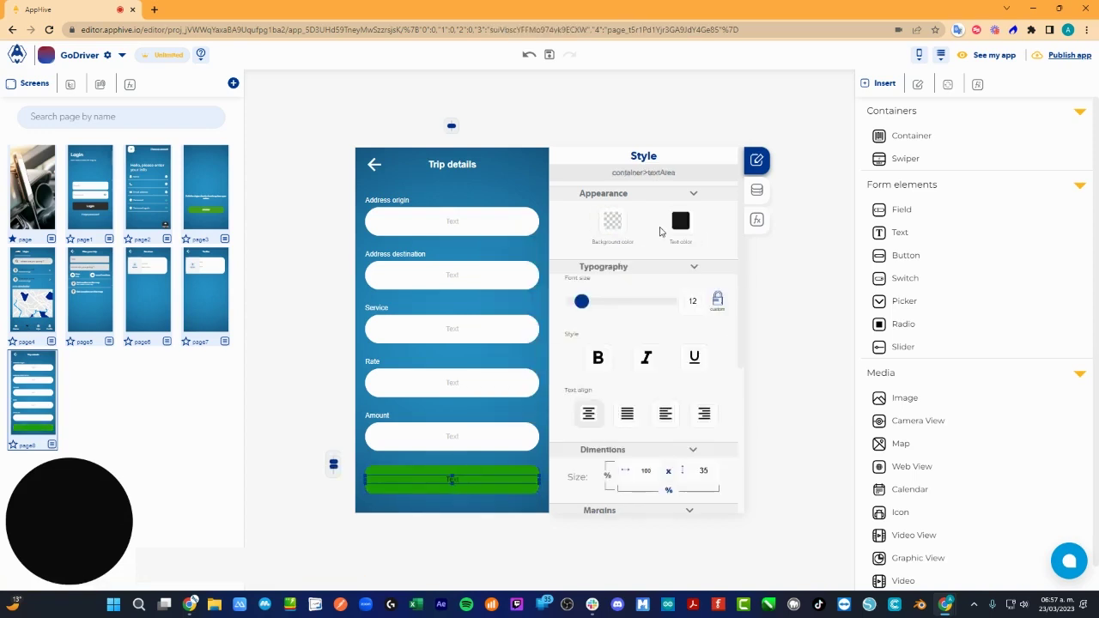
click(680, 221)
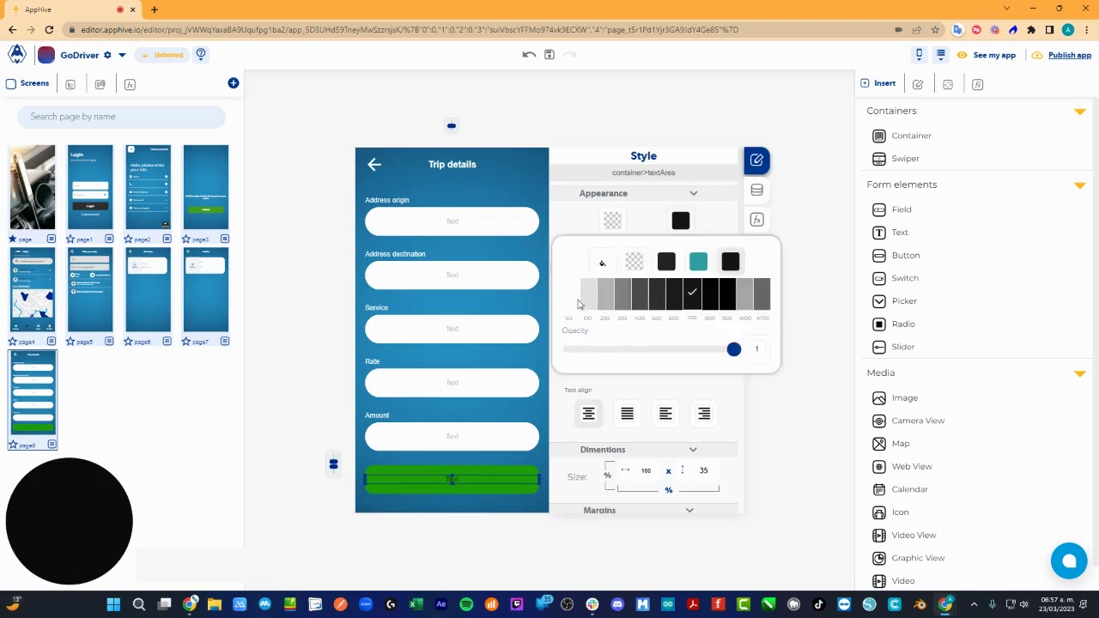
click(577, 304)
click(641, 230)
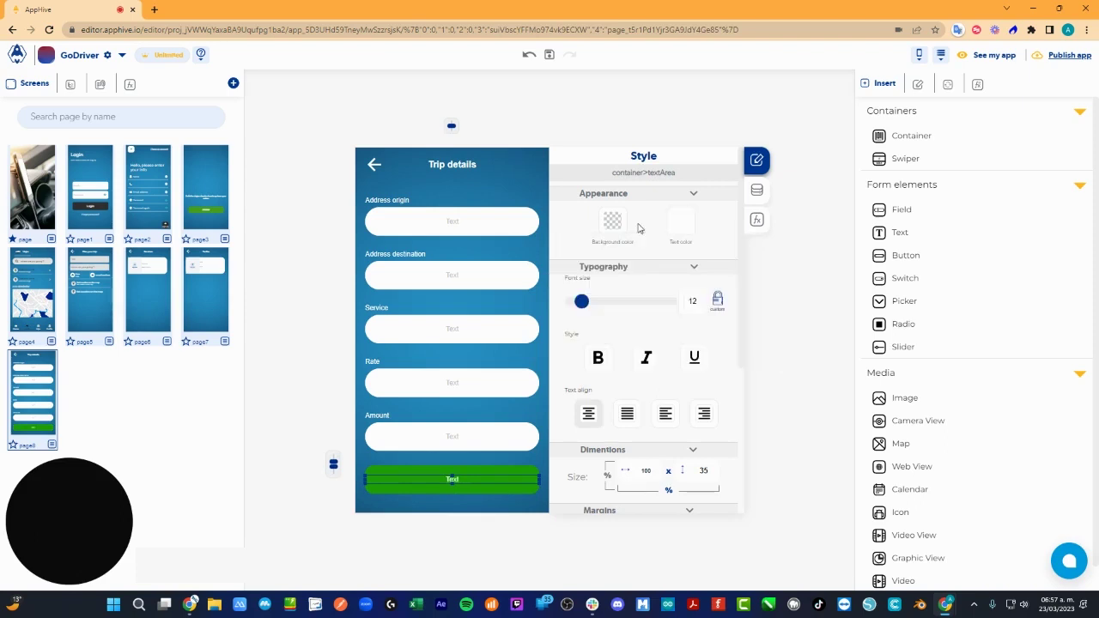
Set the green container's text to font size 18 and make it bold
click(692, 297)
text(18)
key(Return)
click(599, 358)
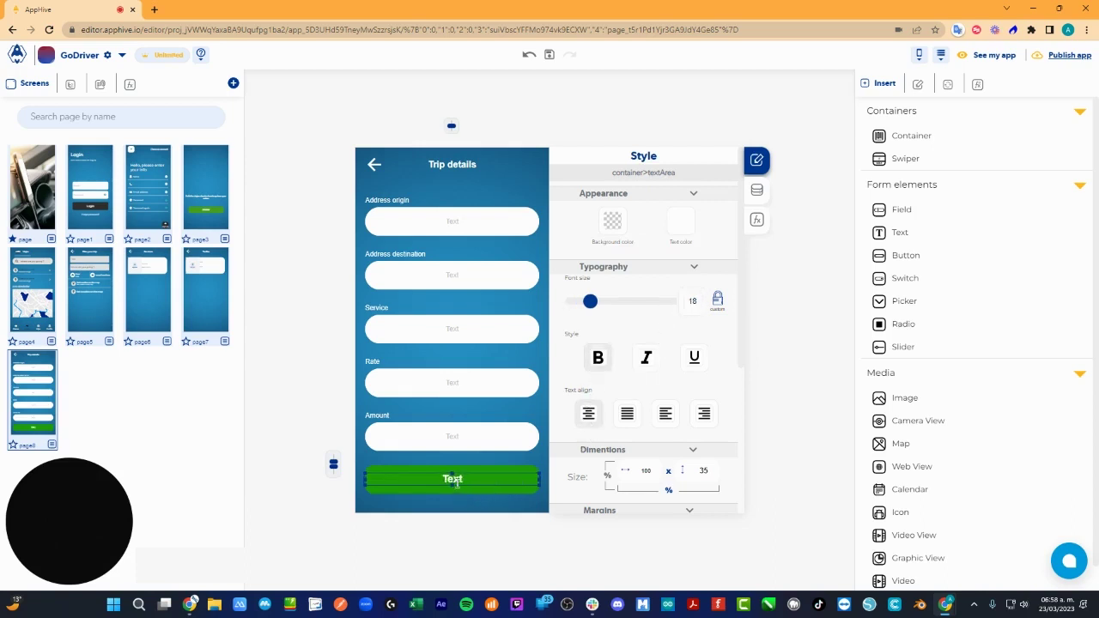
Change the text in the green container to "Confirm Trip"
double_click(456, 481)
text(Confim)
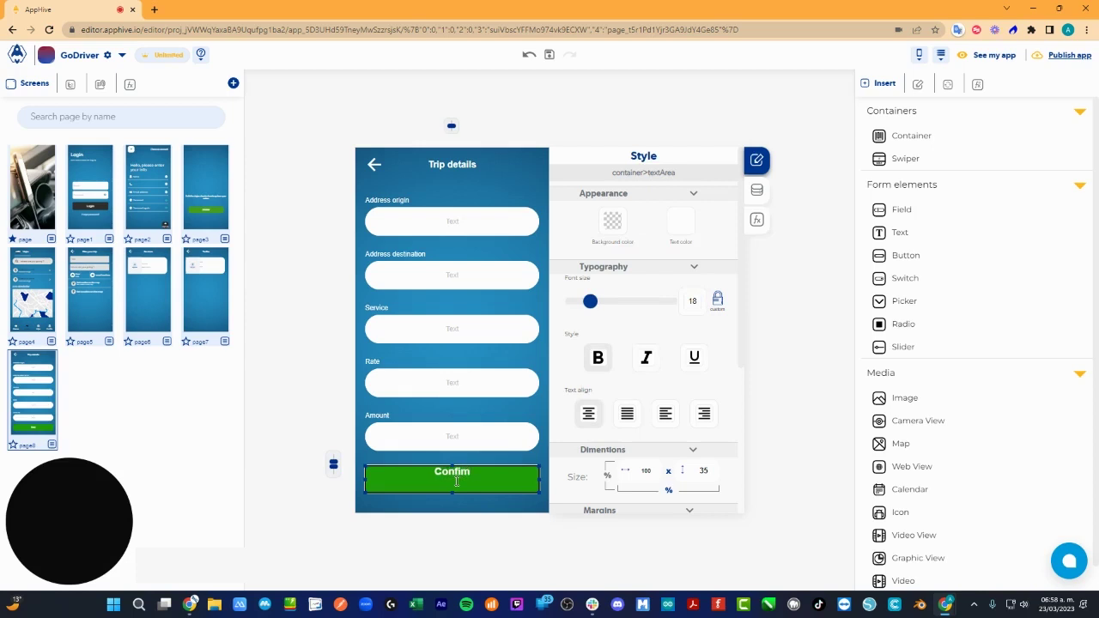
key(BackSpace)
text(rm Trip)
click(300, 436)
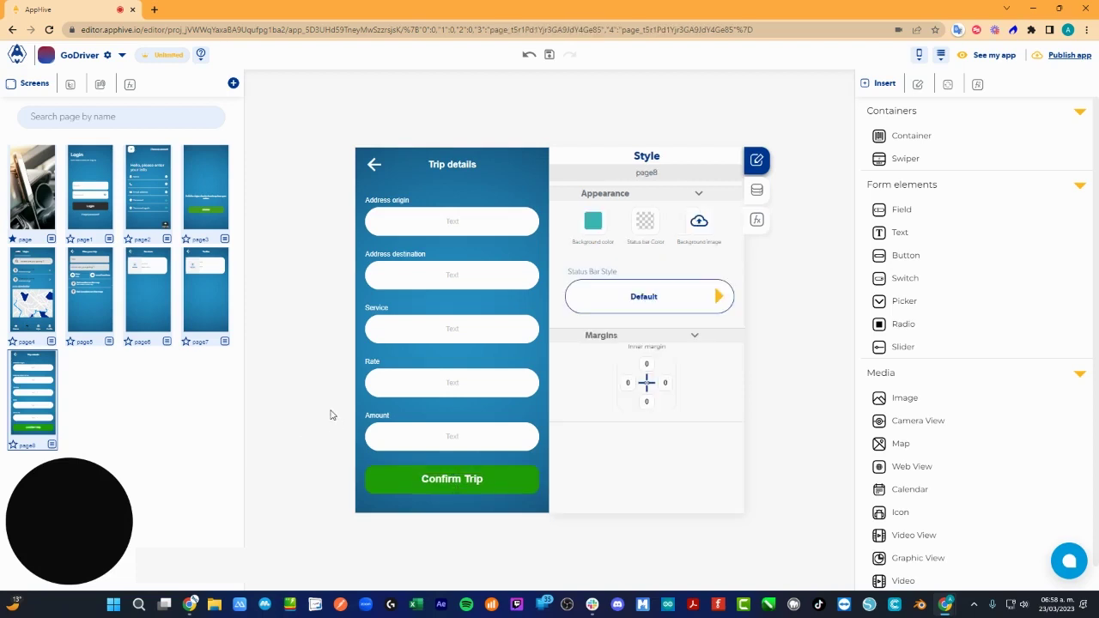
Open the list item functions of the Tarifas screen's Add collections to UI function for the item container
click(211, 317)
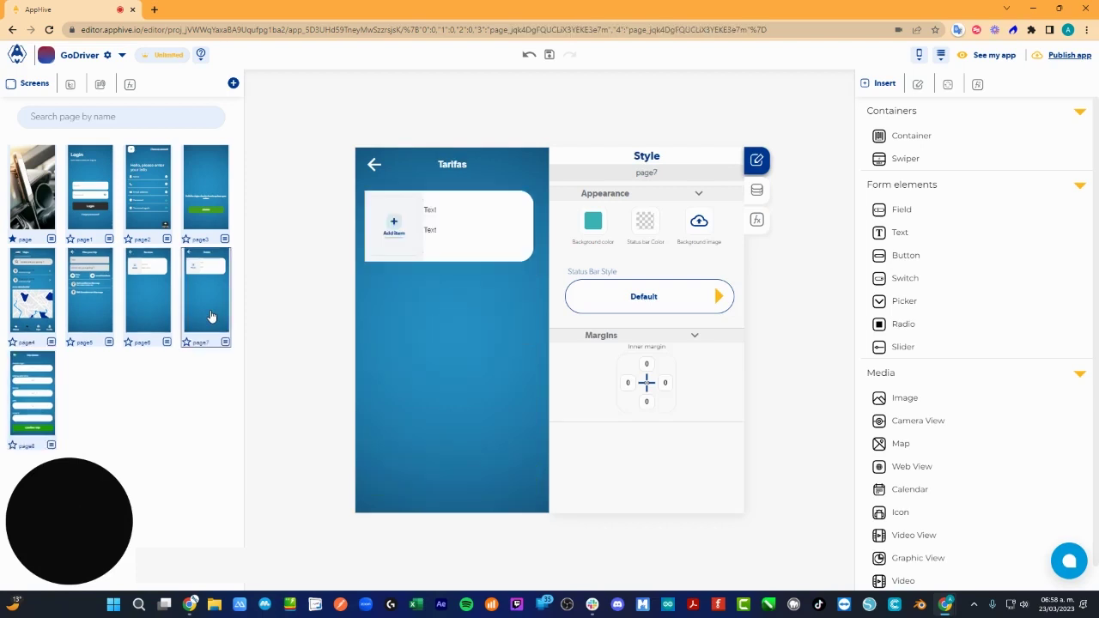
click(527, 257)
click(758, 218)
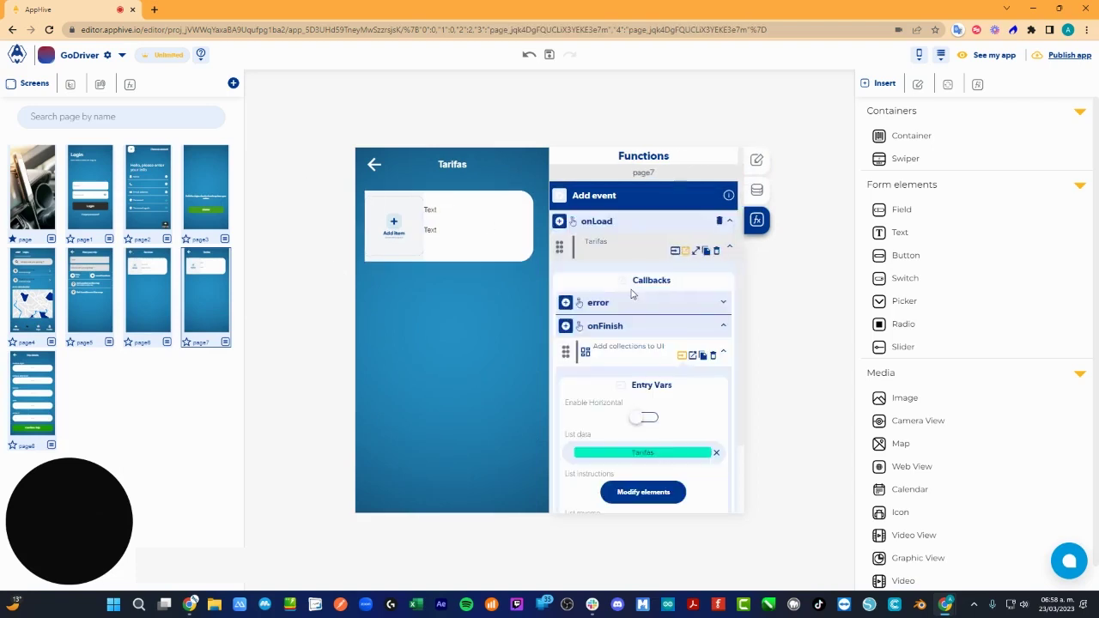
scroll(650, 444, down, 1)
click(650, 445)
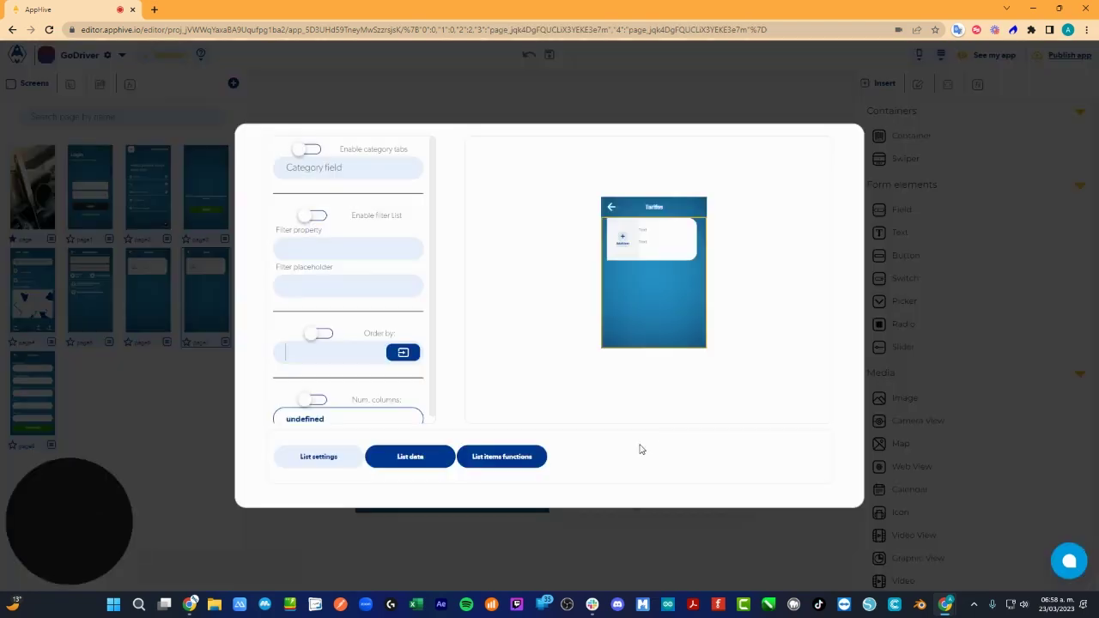
click(530, 459)
click(703, 316)
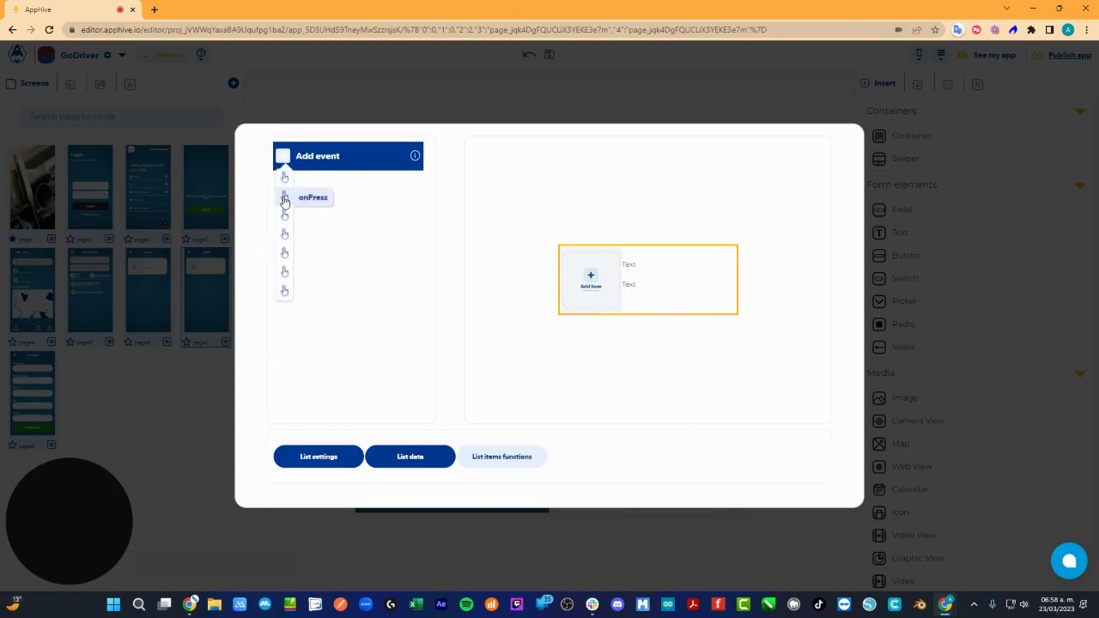
Add an onPress event to the Tarifas list item with a Set app value function
click(283, 196)
click(282, 183)
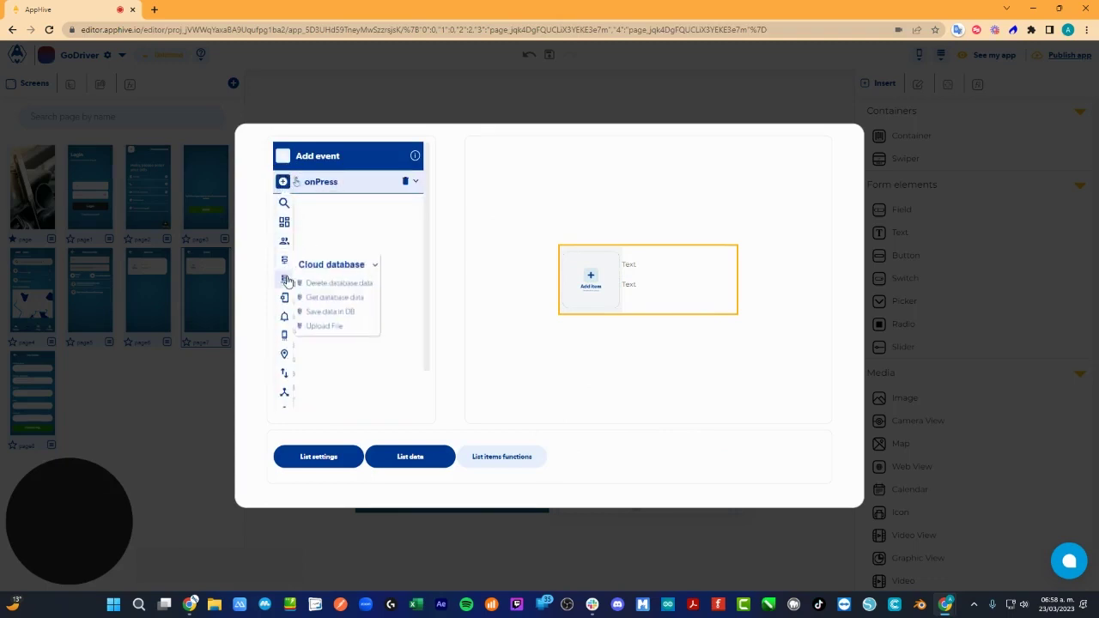
mouse_move(284, 279)
click(348, 351)
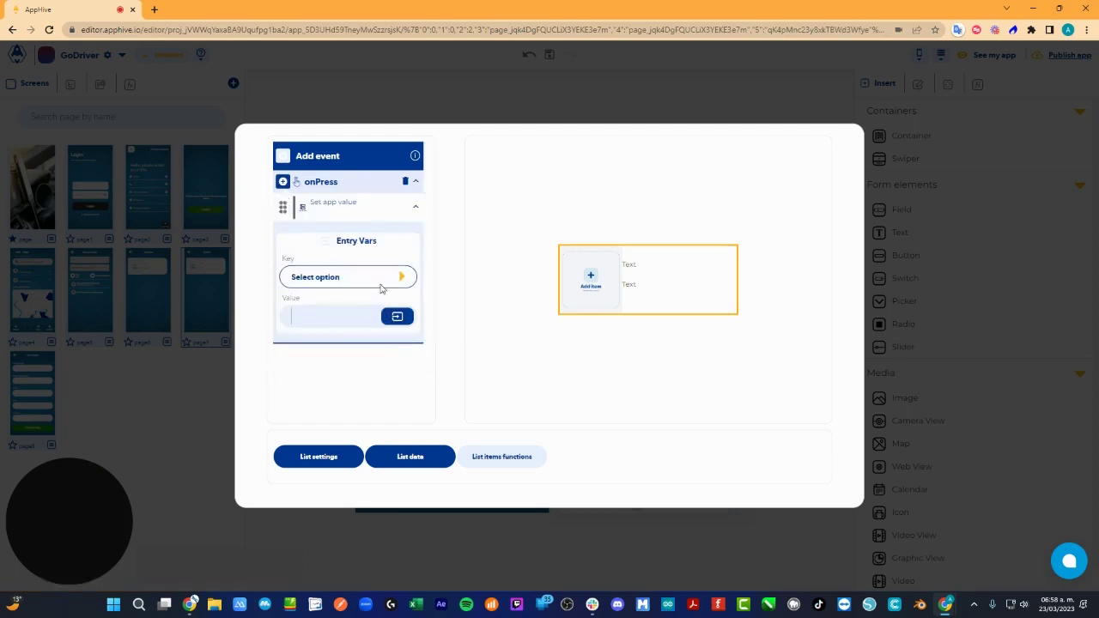
Check the available keys for Set app value and review the collections in the cloud database
click(401, 278)
scroll(364, 325, down, 1)
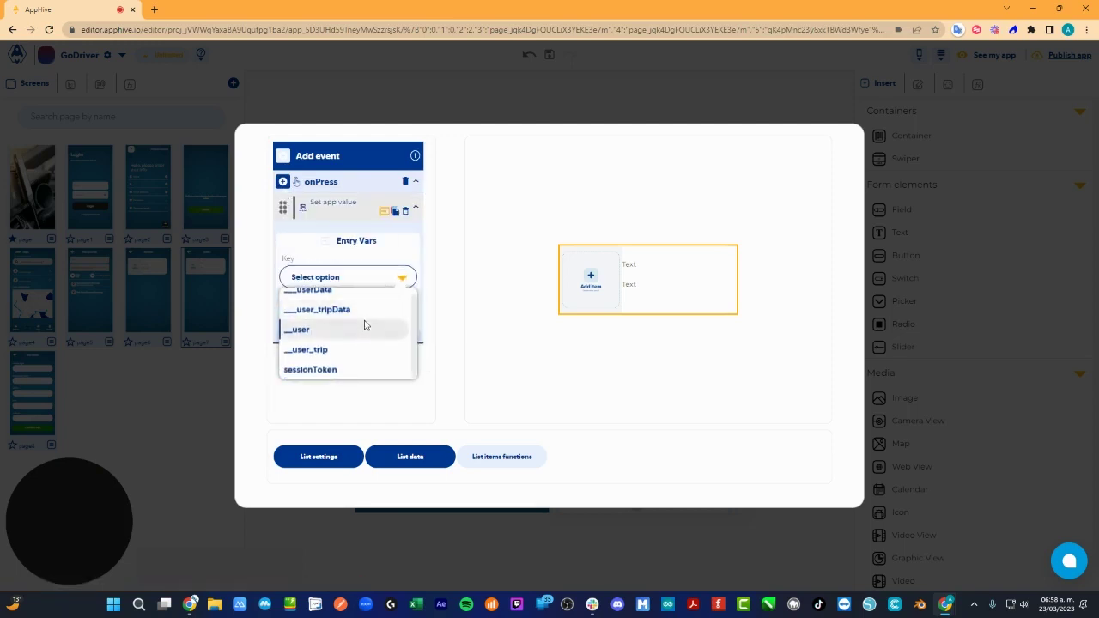
scroll(356, 347, up, 1)
scroll(354, 348, down, 1)
click(662, 99)
click(941, 57)
click(941, 84)
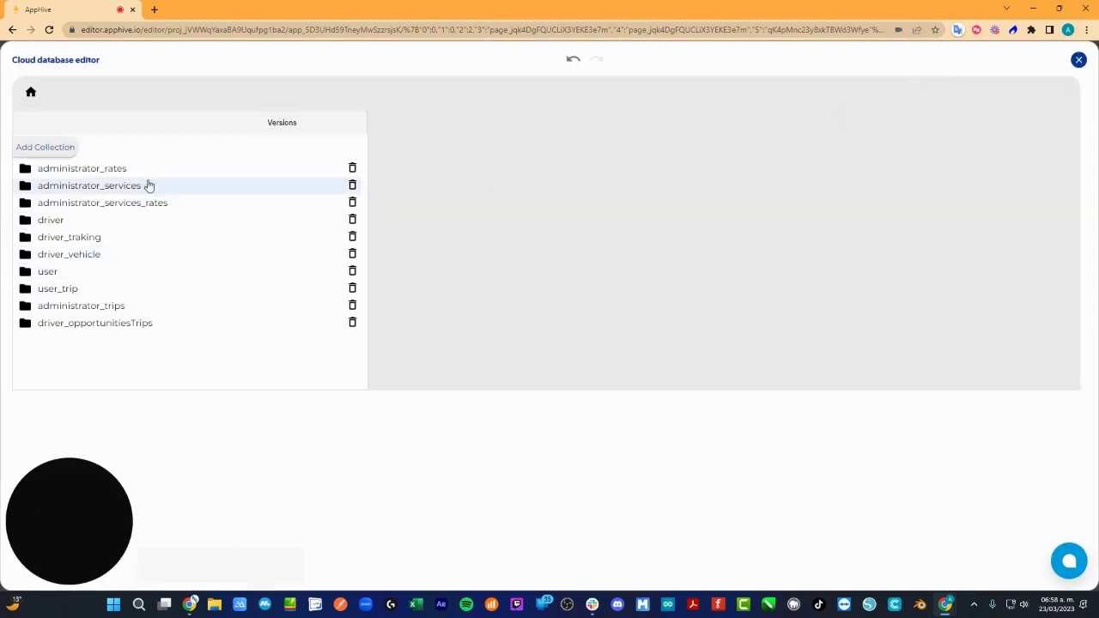
drag(184, 208, 158, 361)
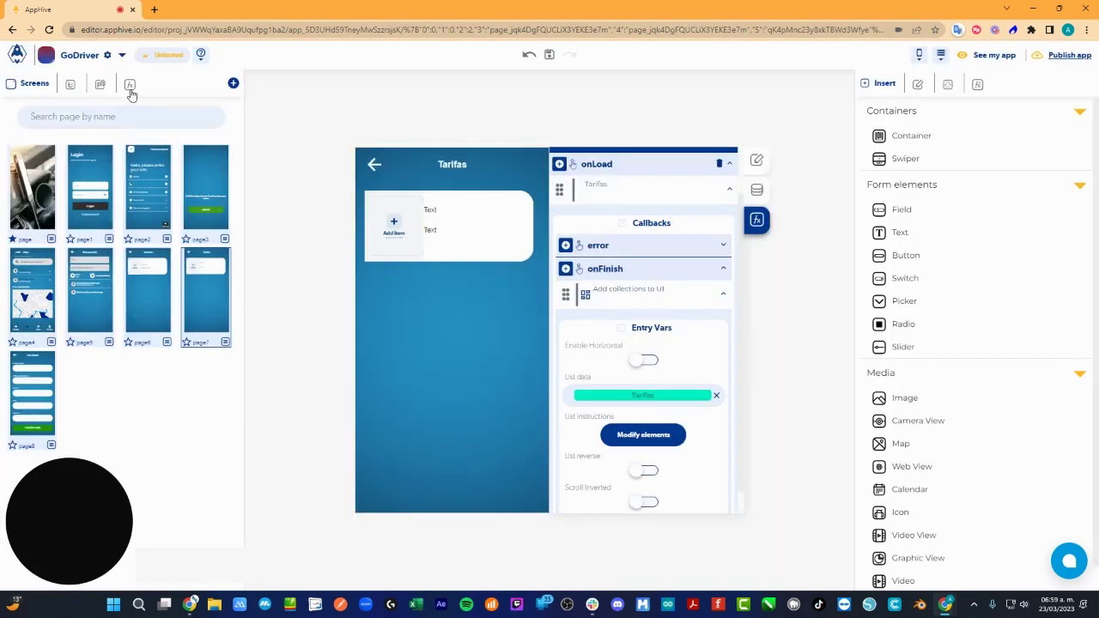
Add a context data variable named "rateData" to the app data
click(115, 116)
click(128, 87)
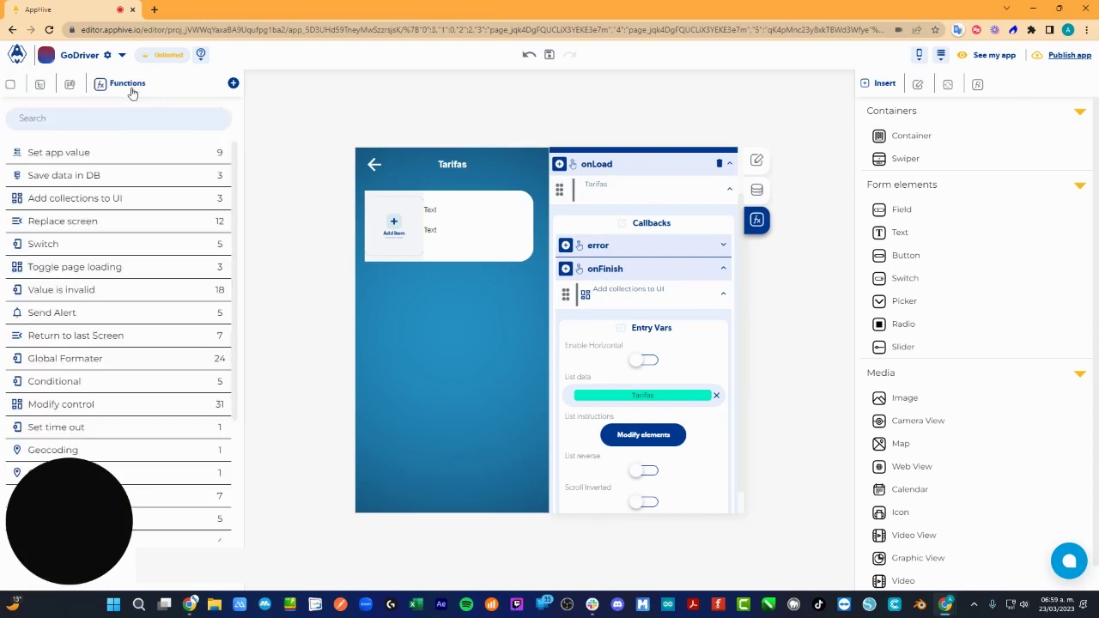
click(69, 85)
click(51, 168)
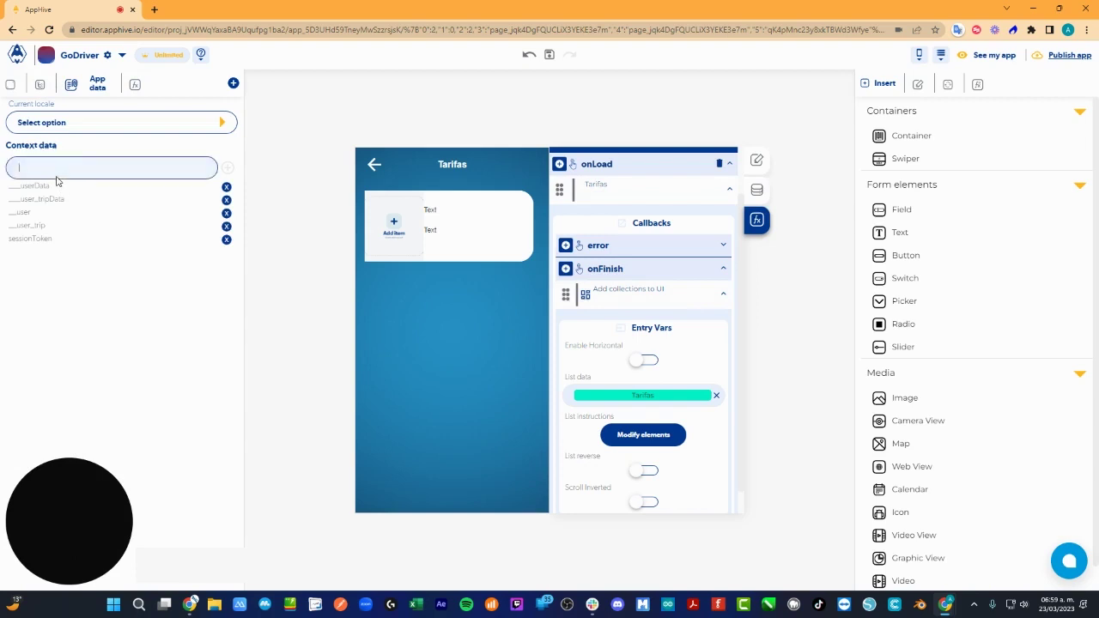
text(tripD)
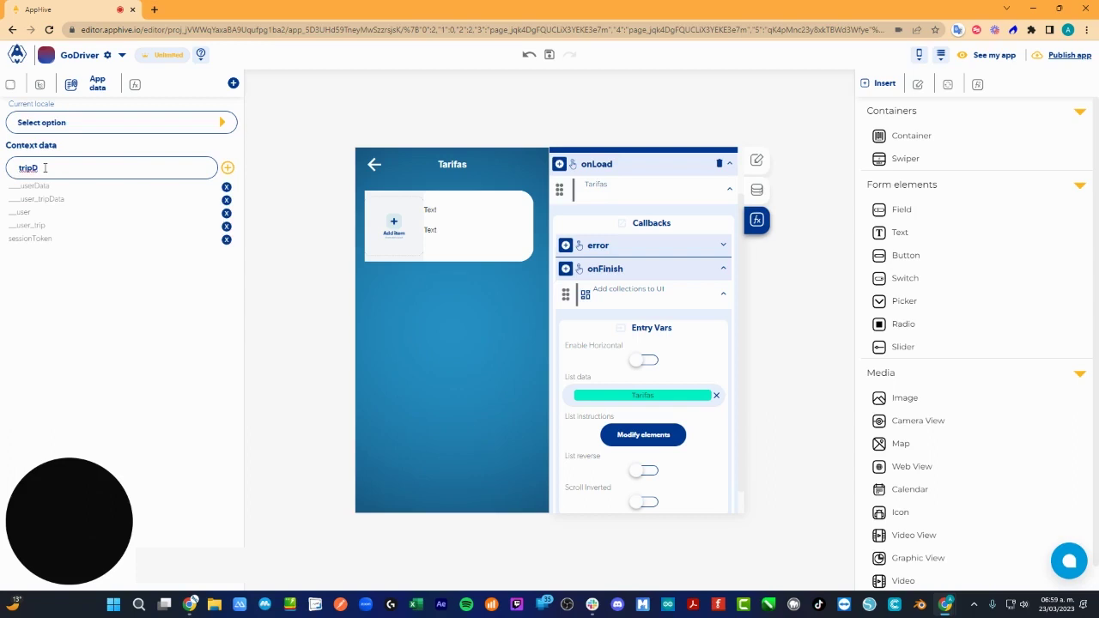
key(BackSpace)
key(BackSpace)
key(BackSpace)
key(BackSpace)
key(BackSpace)
key(BackSpace)
text(rateData)
key(Return)
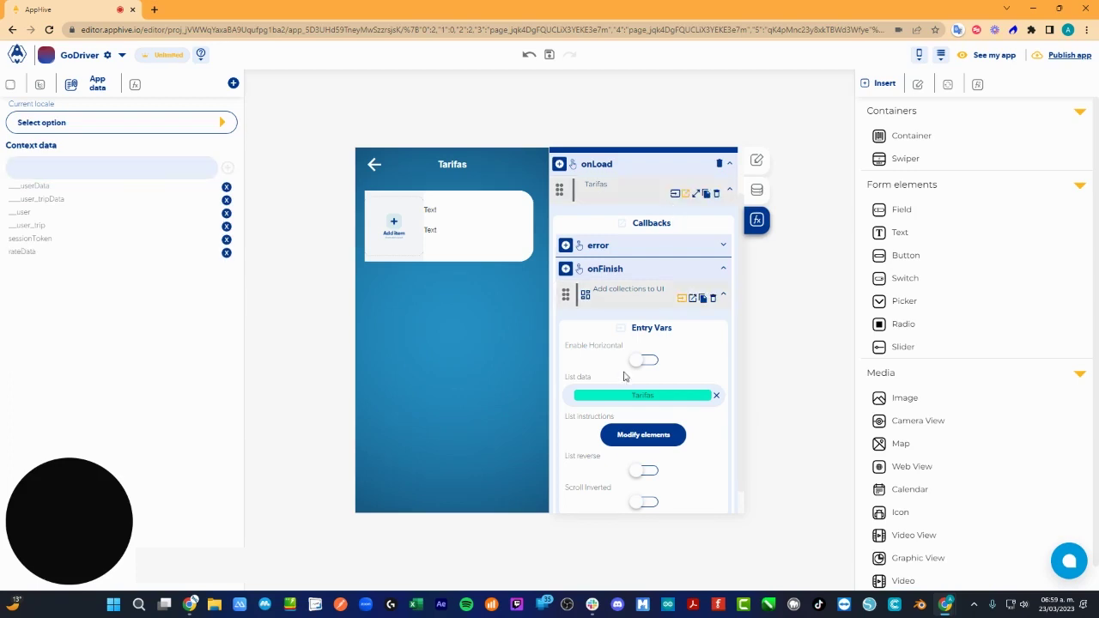
Choose rateData as the key of the Set app value function in the Tarifas list item's onPress event
click(660, 436)
click(505, 459)
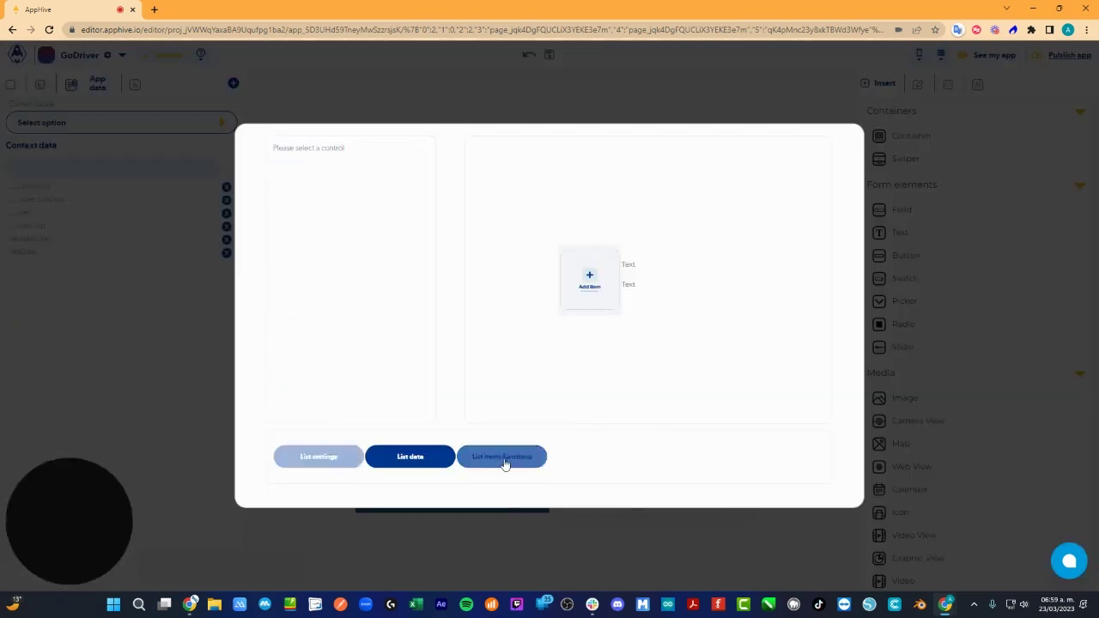
click(736, 315)
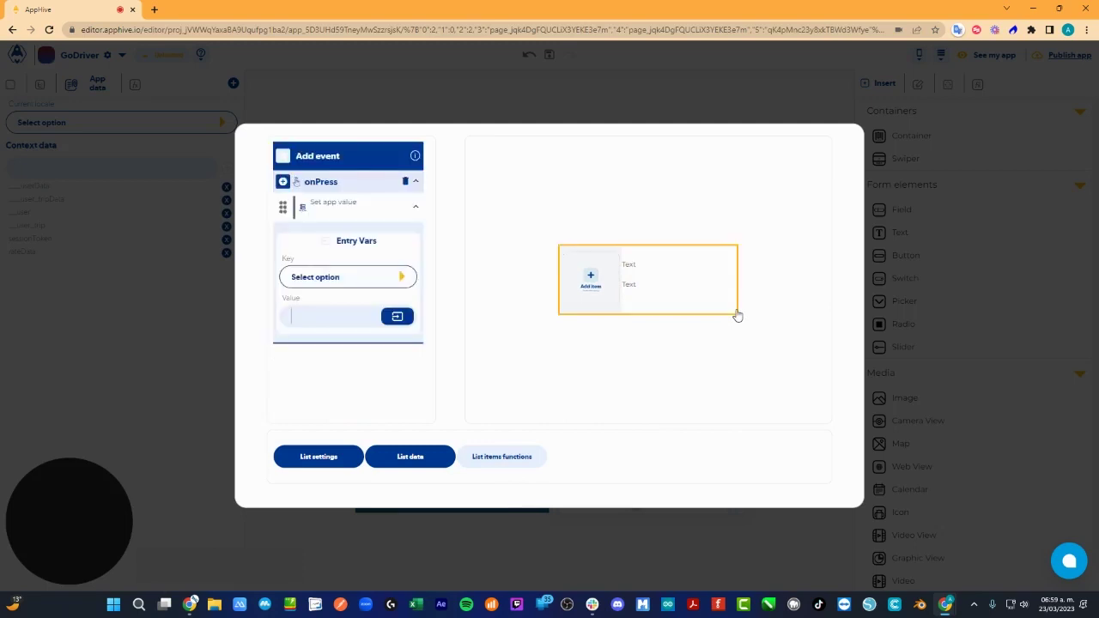
click(399, 279)
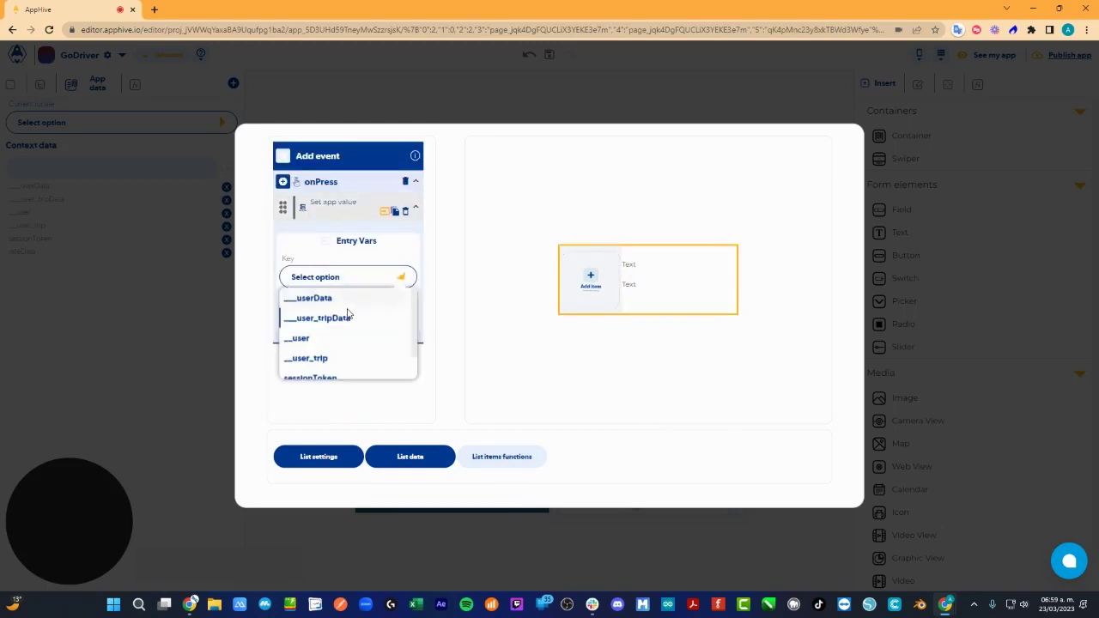
scroll(338, 343, down, 2)
click(325, 369)
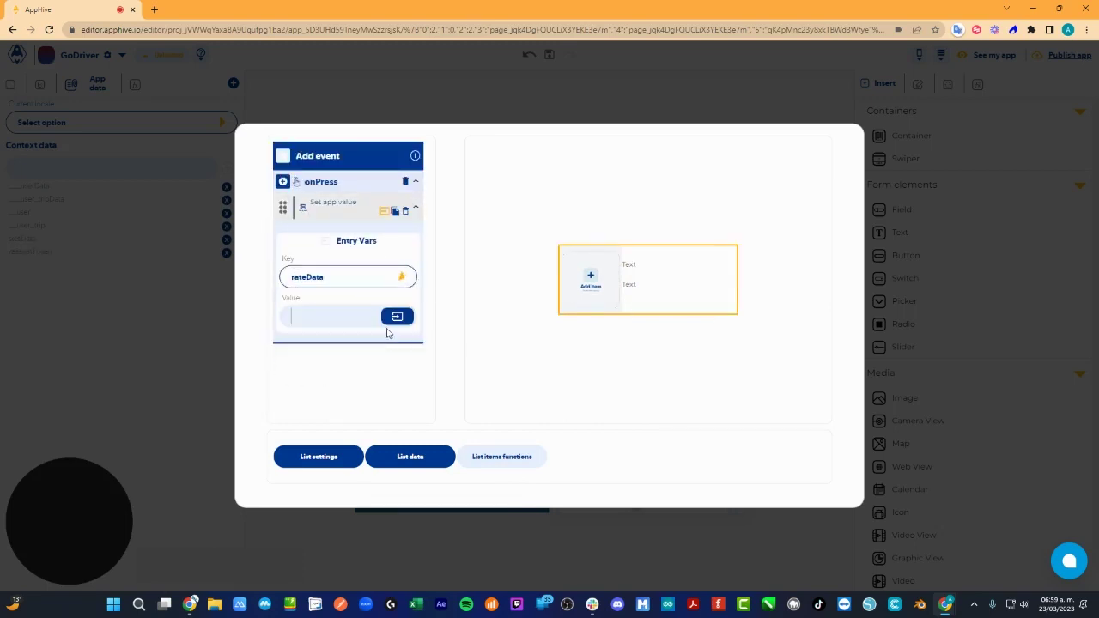
Set the rateData value to the whole list item (All item) from ListContext
click(397, 316)
click(379, 343)
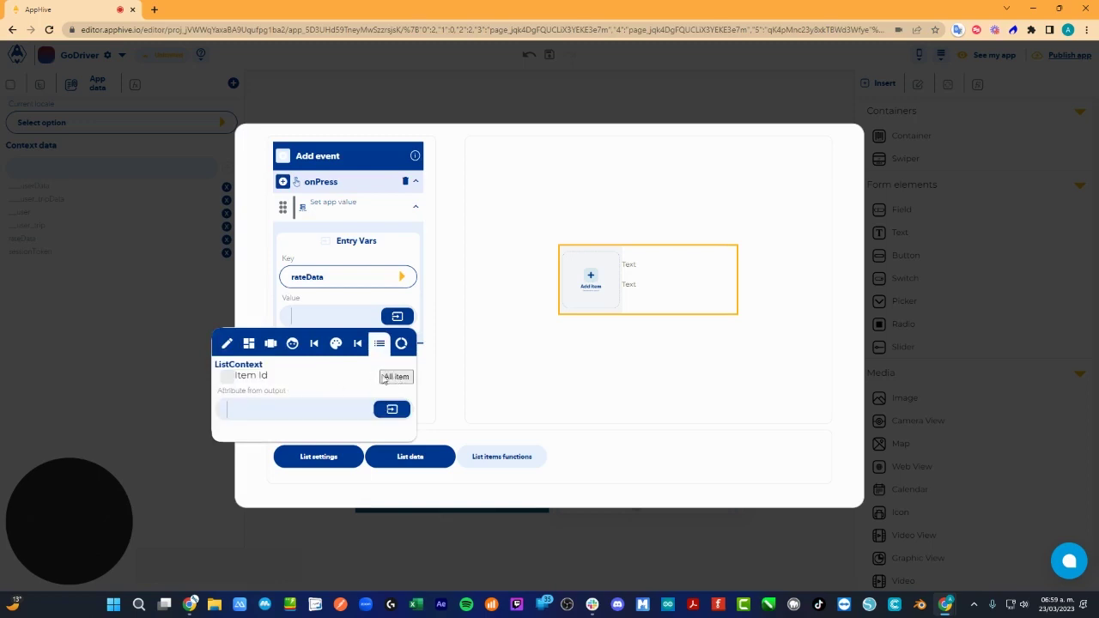
click(384, 379)
click(416, 206)
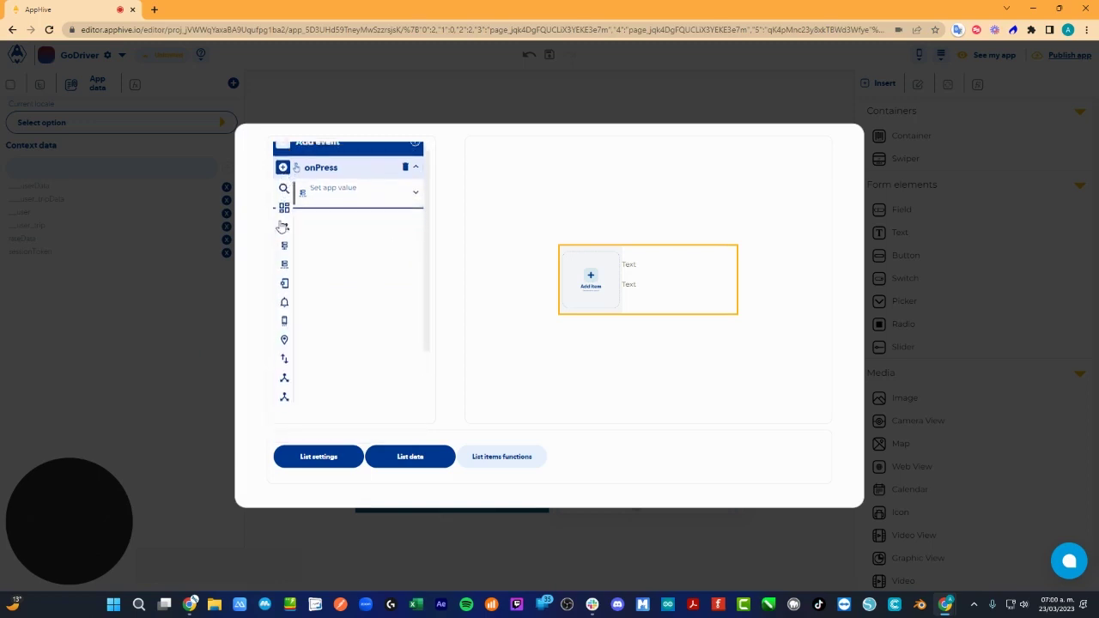
Add a Push Screen function to the list item's onPress event with page8 as its target, and close the list editor
scroll(282, 225, down, 2)
mouse_move(285, 342)
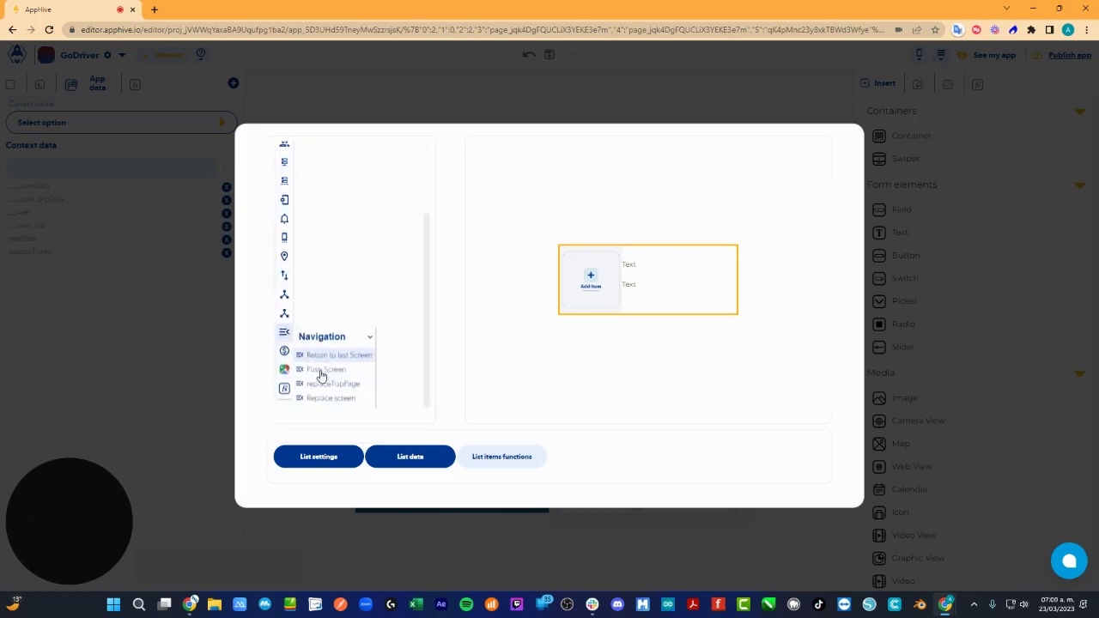
click(322, 371)
click(306, 302)
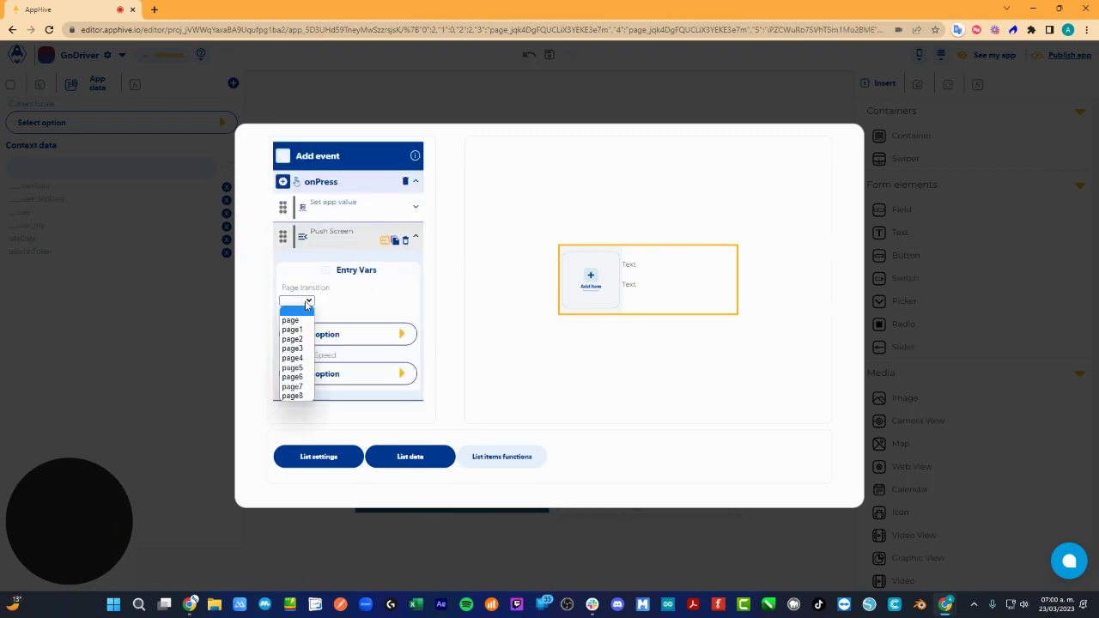
click(292, 396)
click(416, 236)
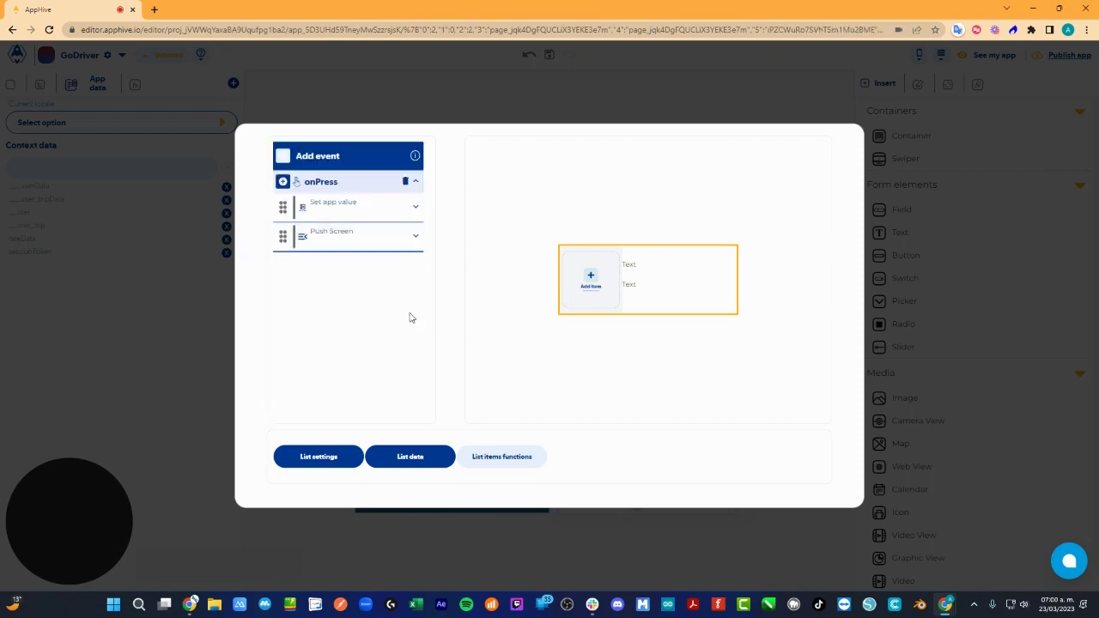
click(569, 98)
Add an onLoad event with a Modify control function to the Trip details screen (page8)
click(14, 84)
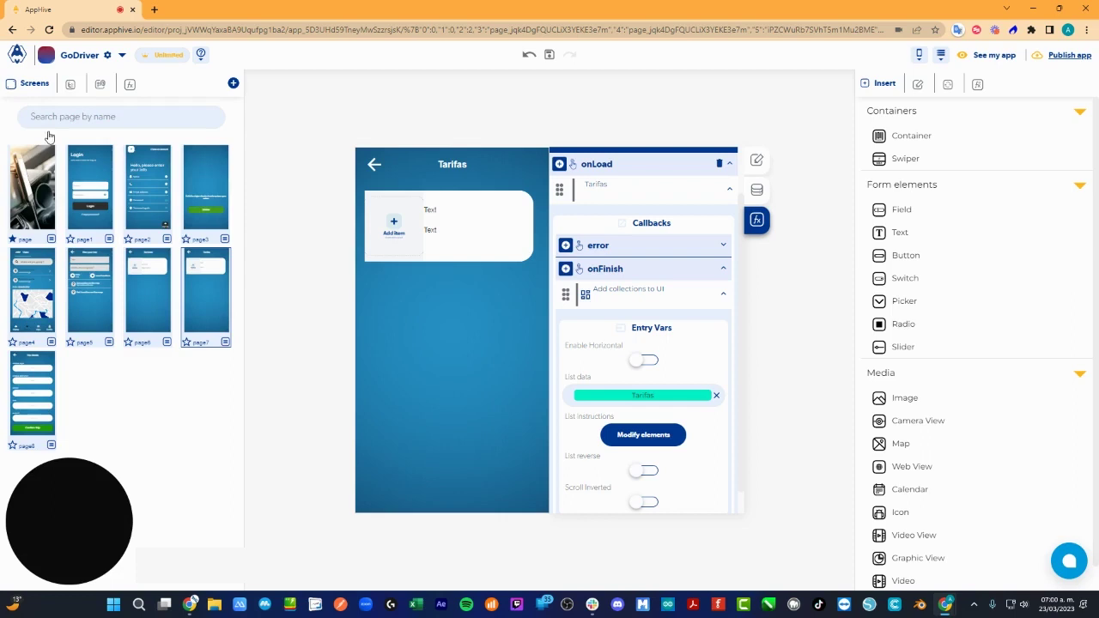
click(43, 398)
click(558, 196)
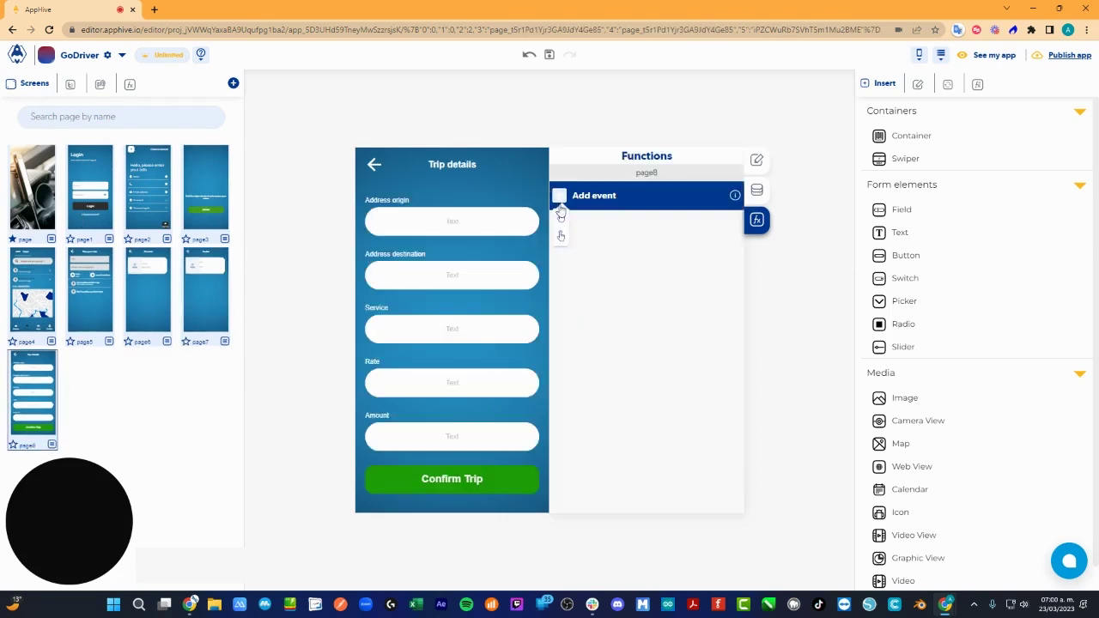
click(563, 215)
click(562, 262)
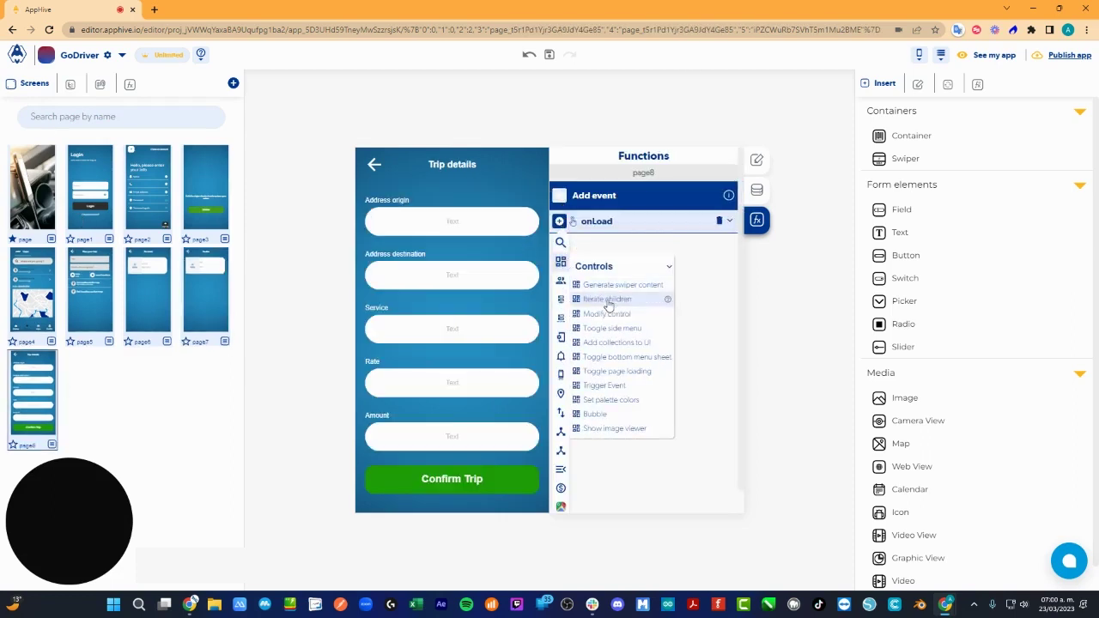
click(614, 314)
Set the function's data to send to the origin_address attribute of ___user_tripData from the application data
click(718, 319)
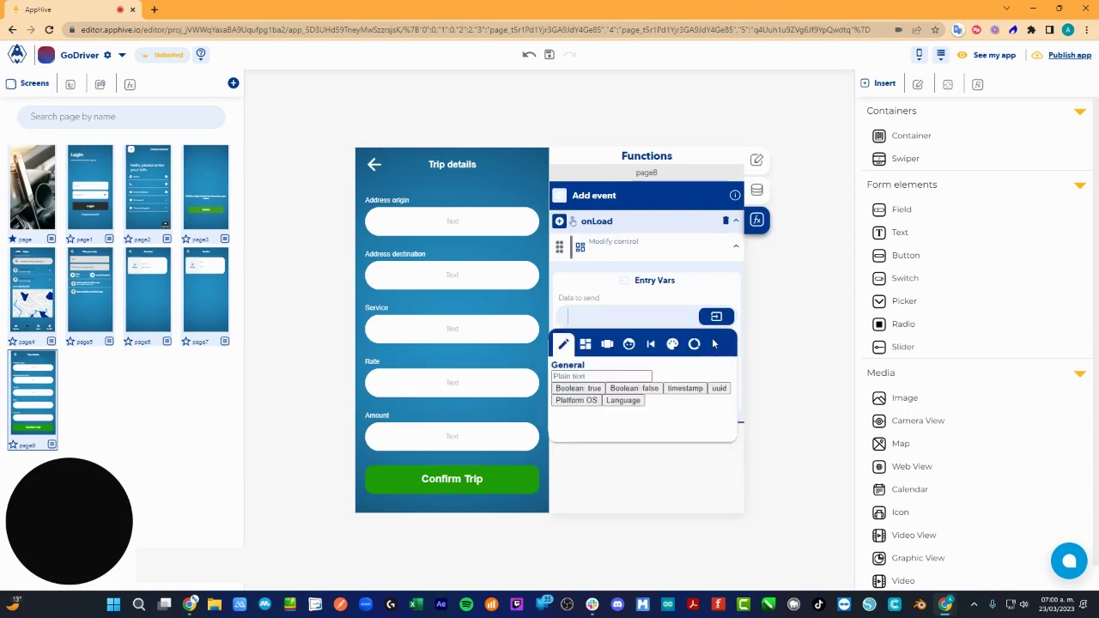
click(711, 343)
click(704, 389)
click(635, 407)
click(651, 409)
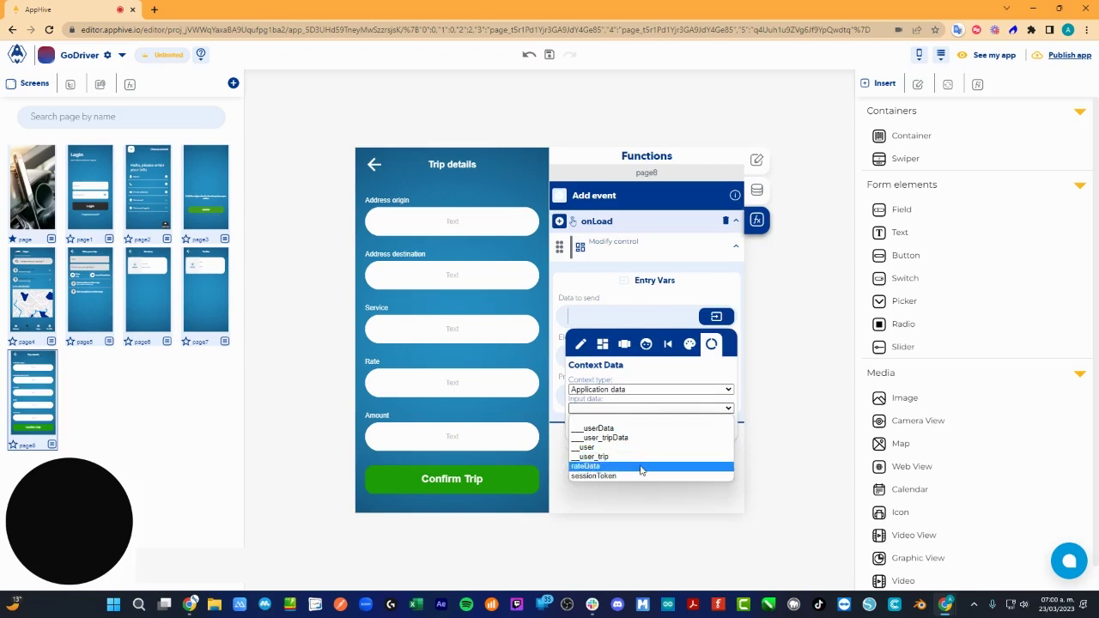
click(644, 437)
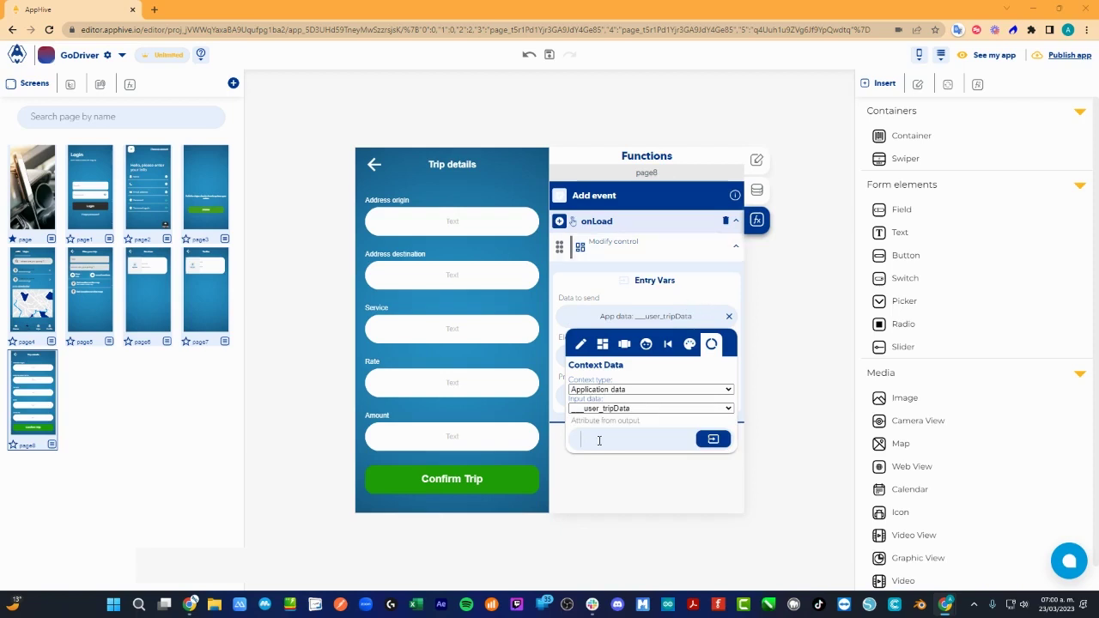
text(origin_address)
click(713, 439)
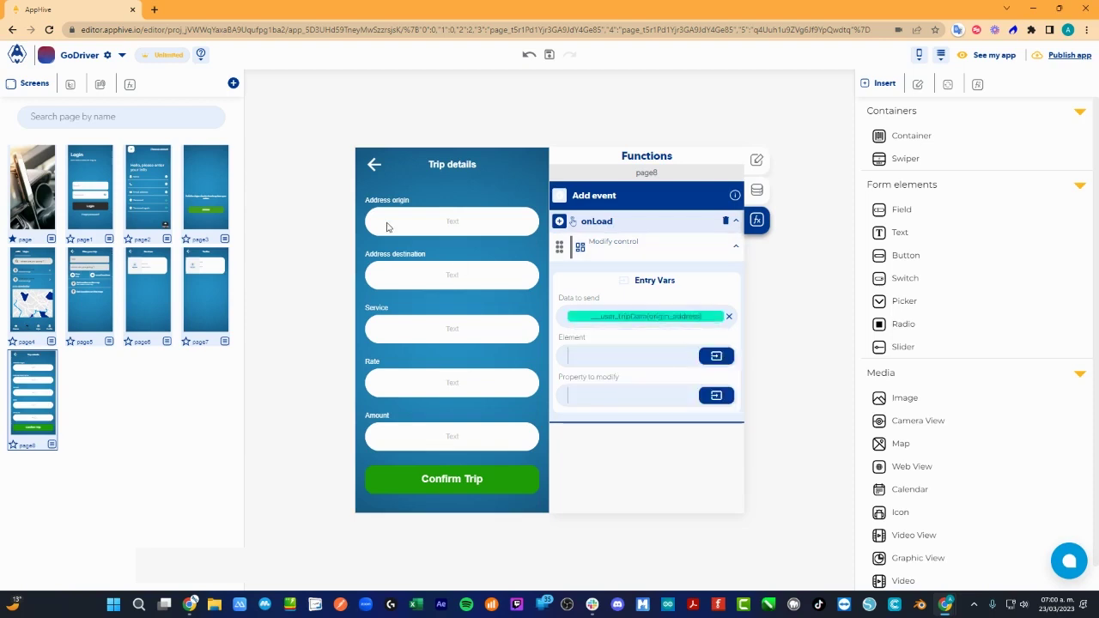
Name the Address origin field's control "origin_address" and the Address destination field's control "destination_address"
click(506, 222)
click(757, 190)
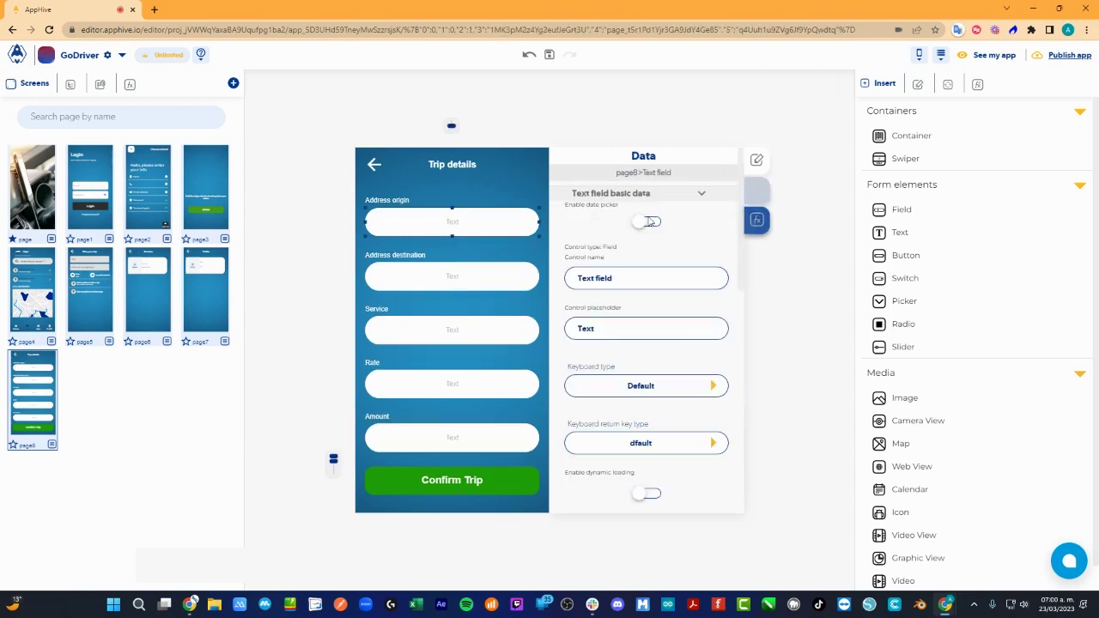
triple_click(607, 278)
text(origin_address)
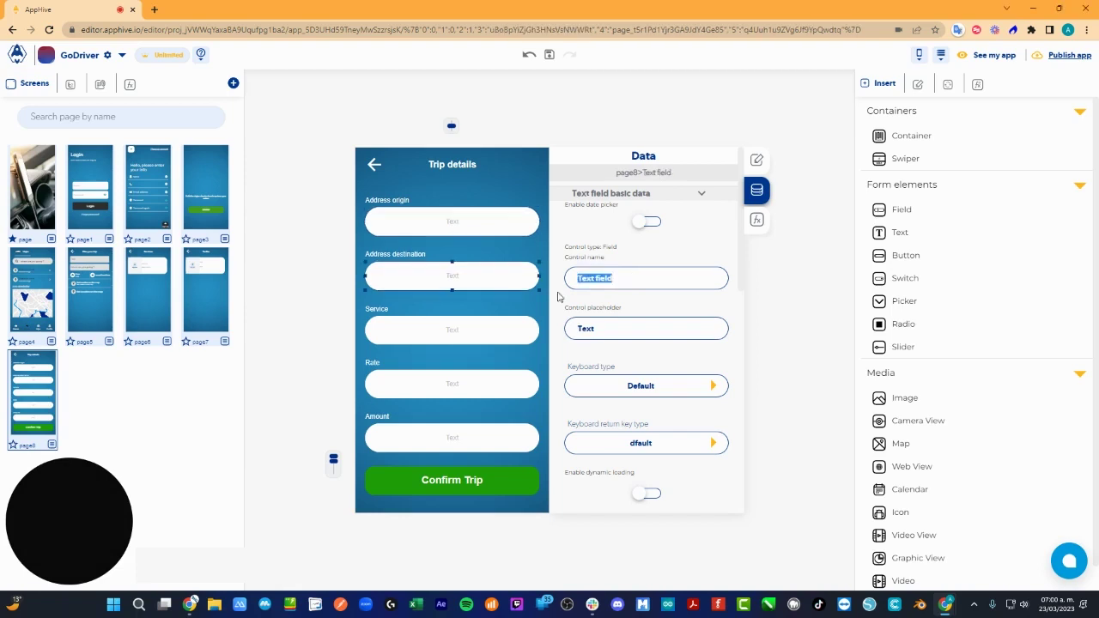
text(destination_address)
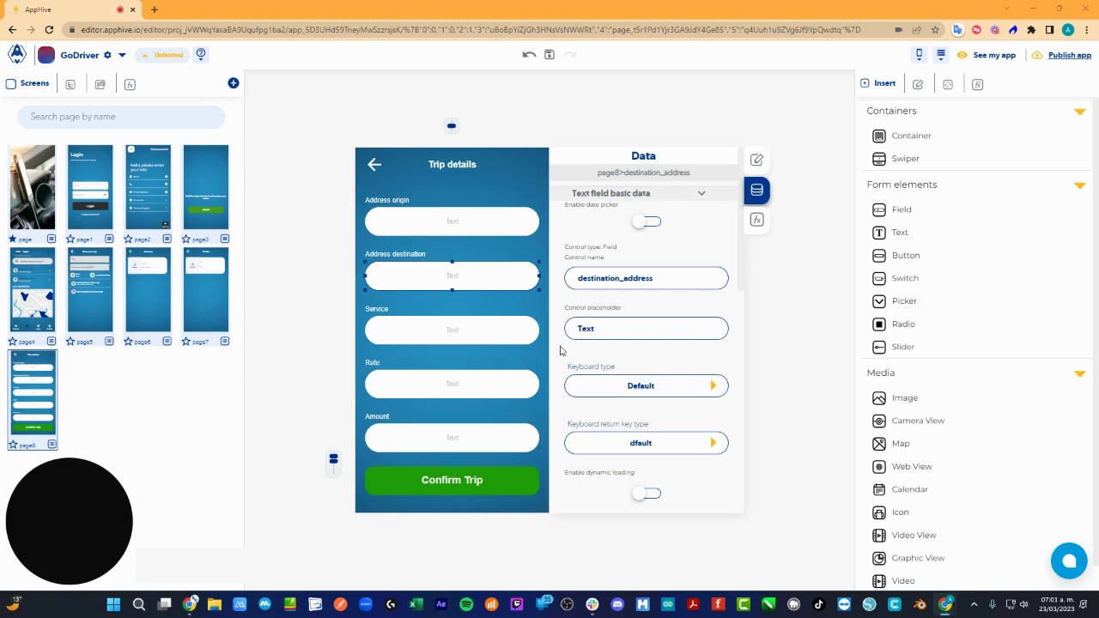
Name the controls of the Service, Rate and Amount fields "service", "rate" and "amount"
click(471, 333)
triple_click(618, 279)
text(service)
click(470, 383)
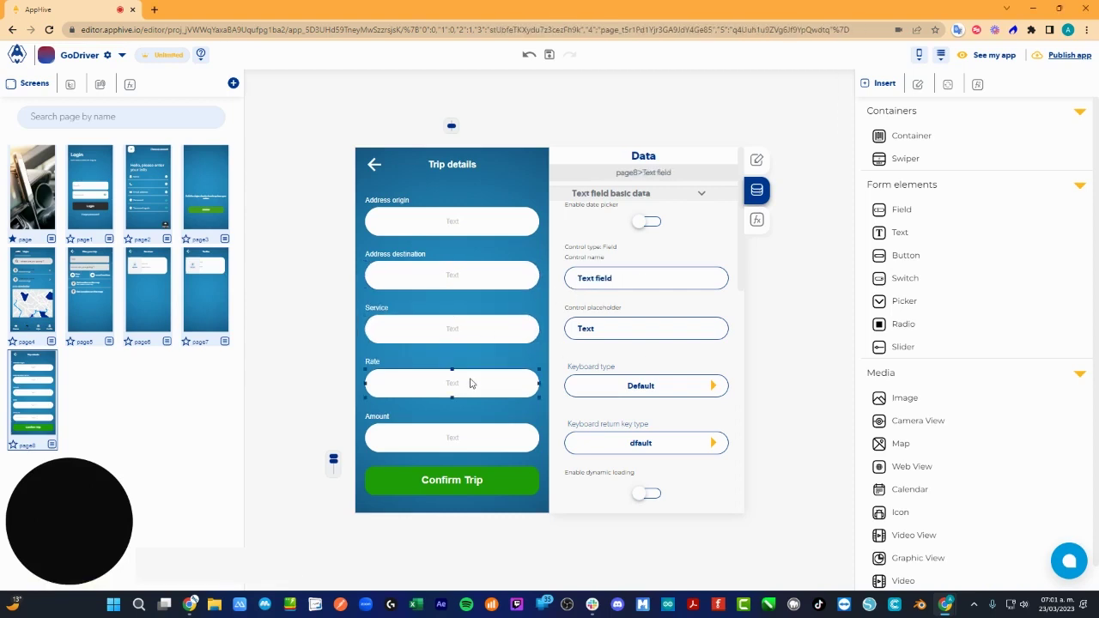
drag(626, 281, 562, 286)
text(rate)
click(468, 438)
drag(621, 290, 567, 286)
text(amount)
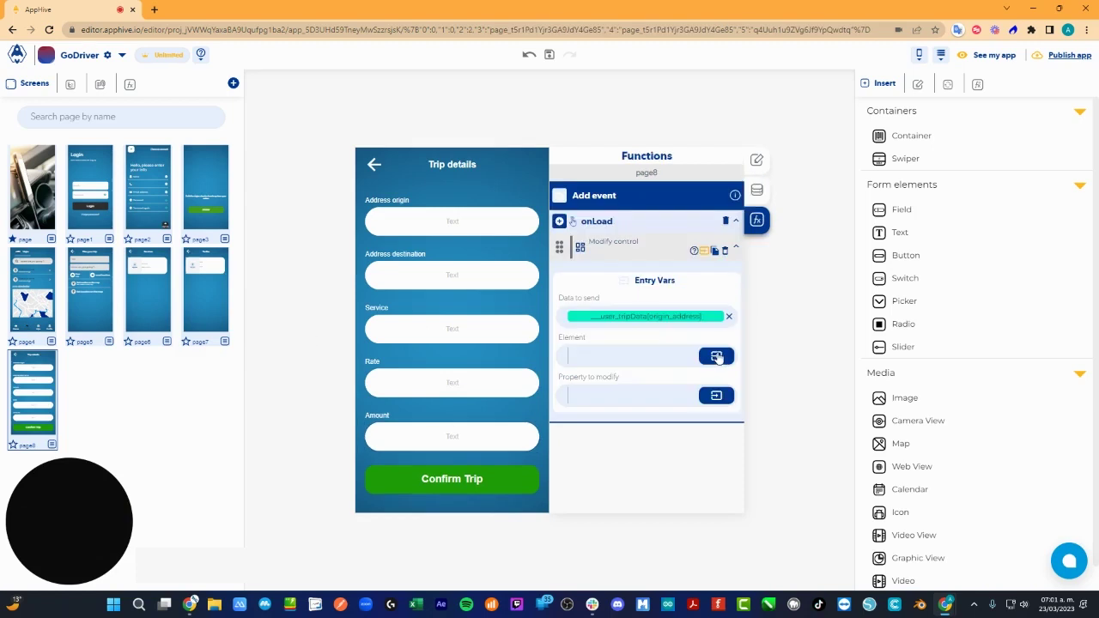
Make the onLoad Modify control function target the origin_address control and modify its value property
click(716, 357)
click(588, 384)
click(630, 421)
text(orig)
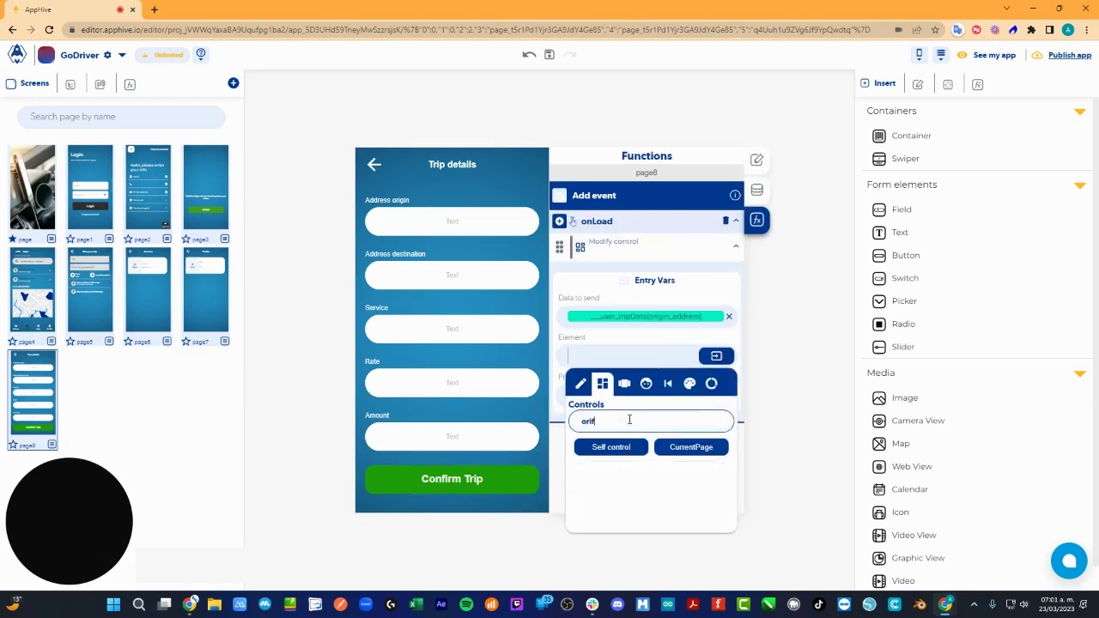
click(672, 473)
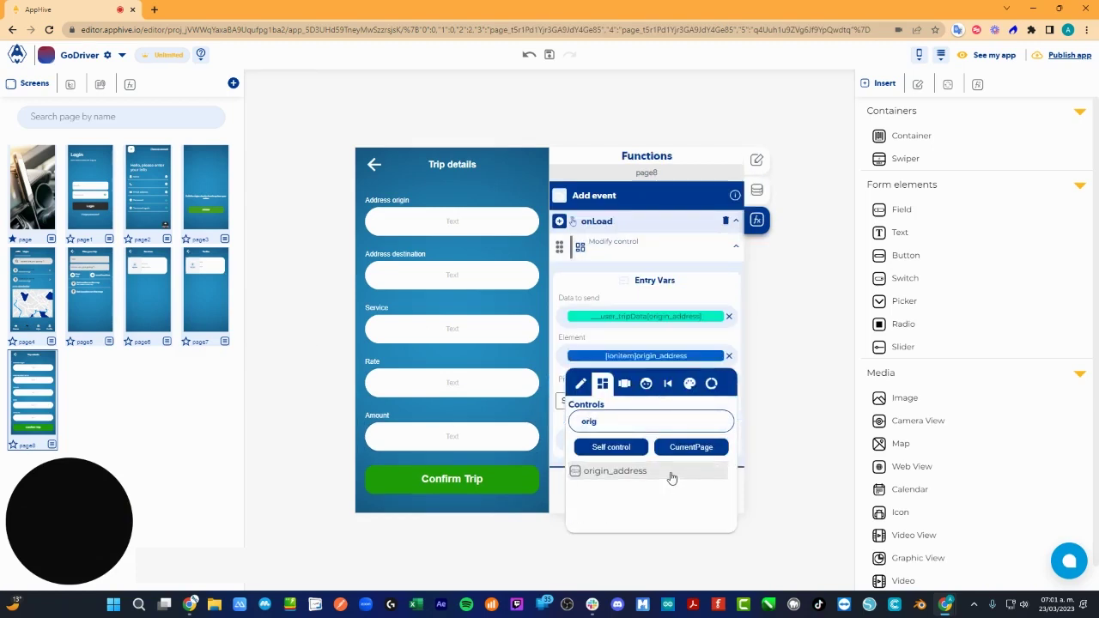
click(643, 401)
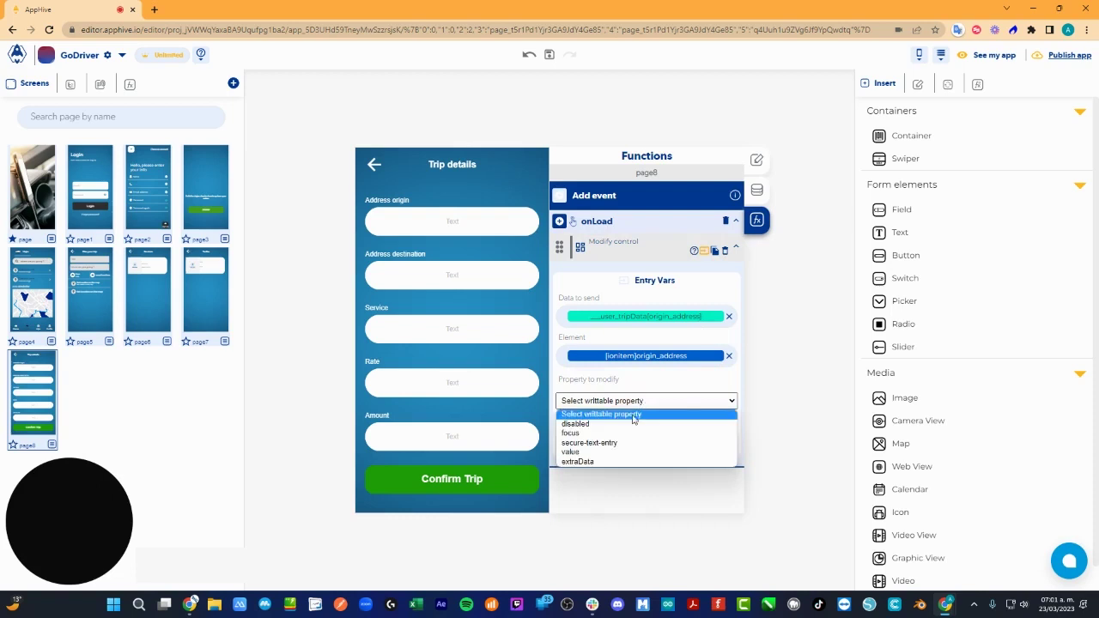
click(600, 455)
Add a second Modify control function to onLoad that sends the destination_address attribute of ___user_tripData from the application data
click(613, 242)
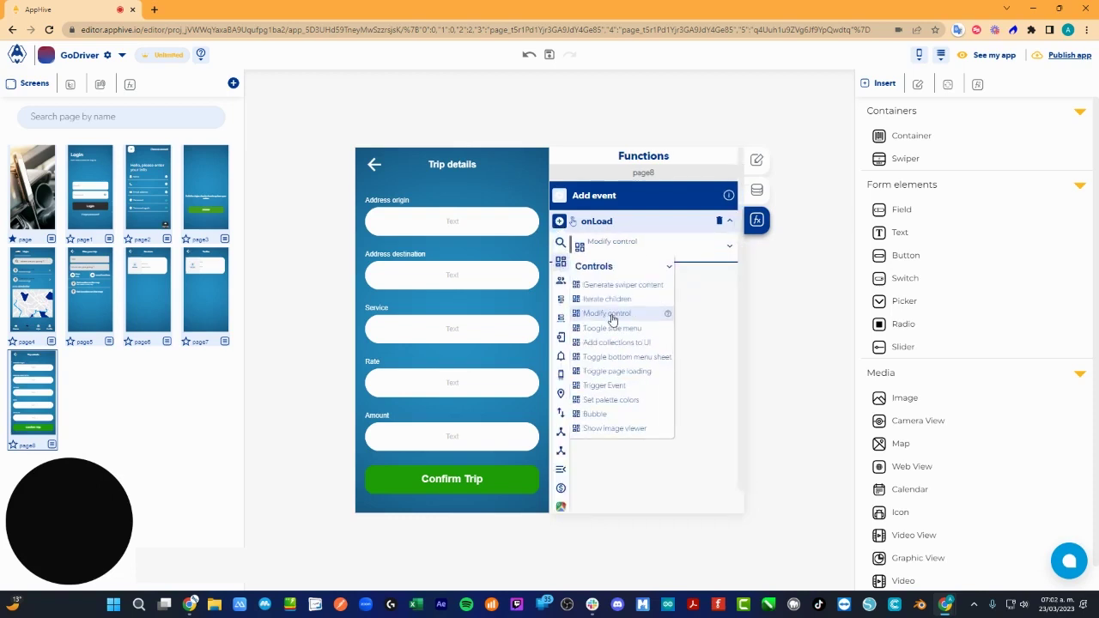
click(612, 316)
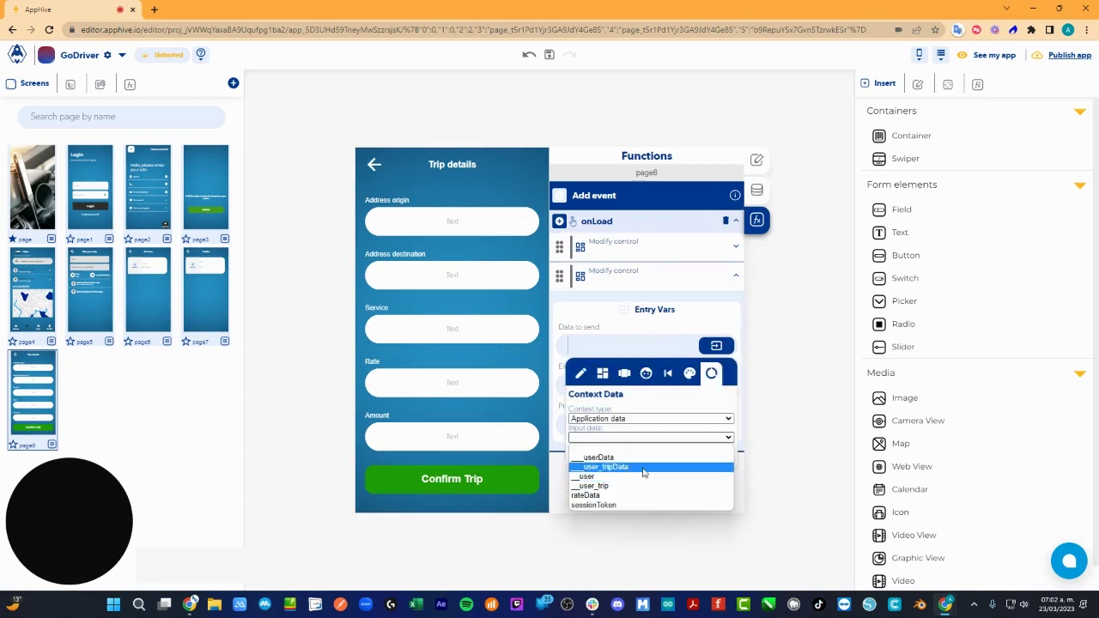
click(645, 469)
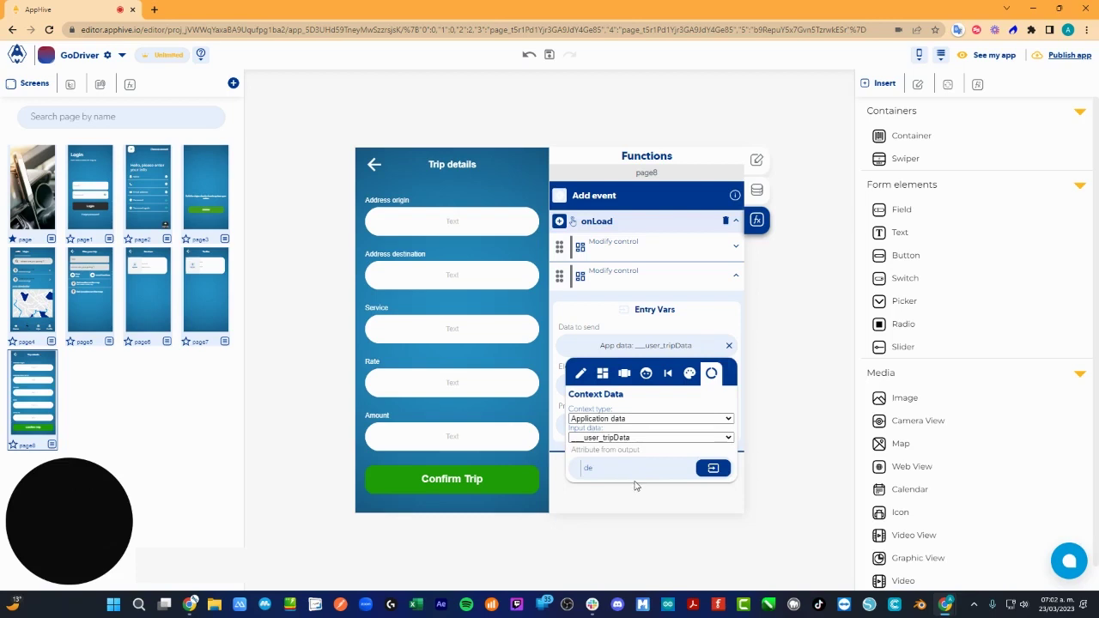
text(de)
key(Return)
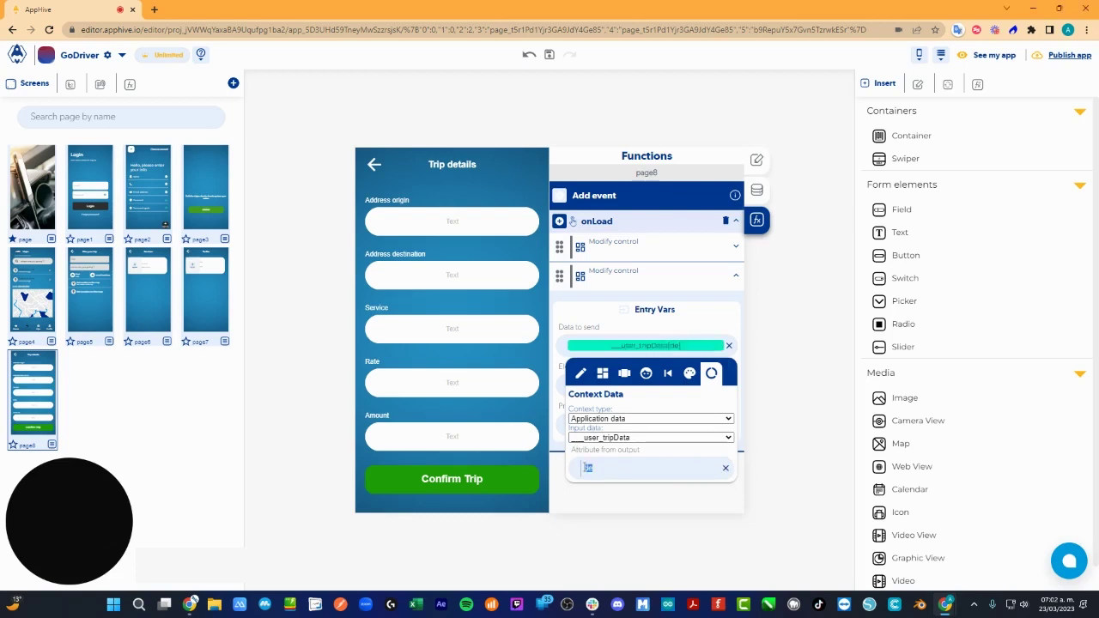
text(destination_address)
click(689, 320)
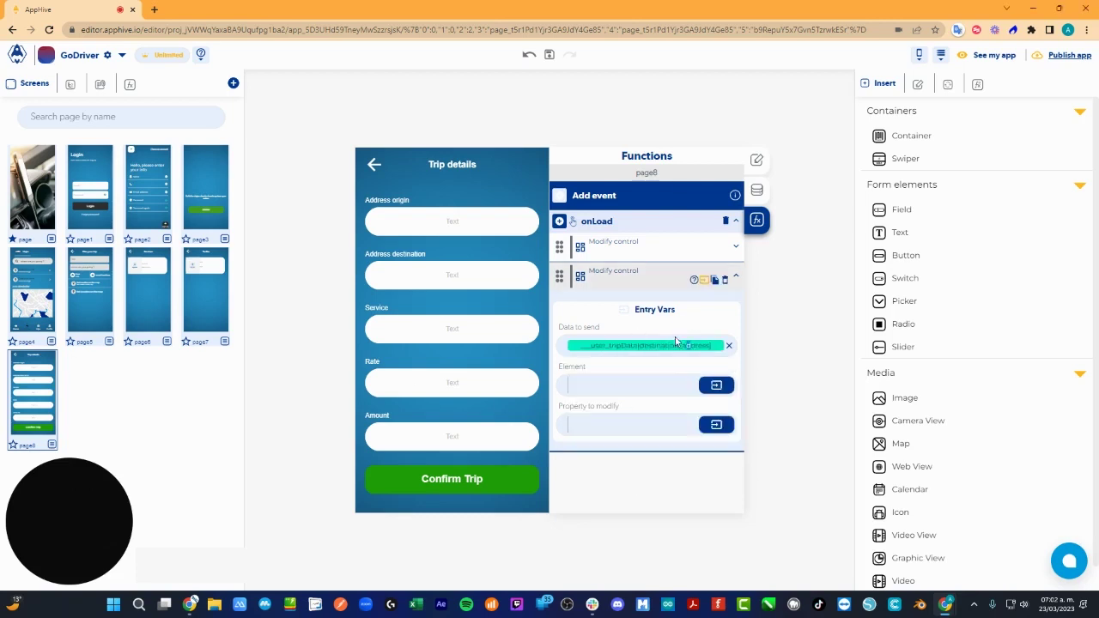
Make the second Modify control function target the destination_address control and modify its value property
click(716, 385)
click(603, 413)
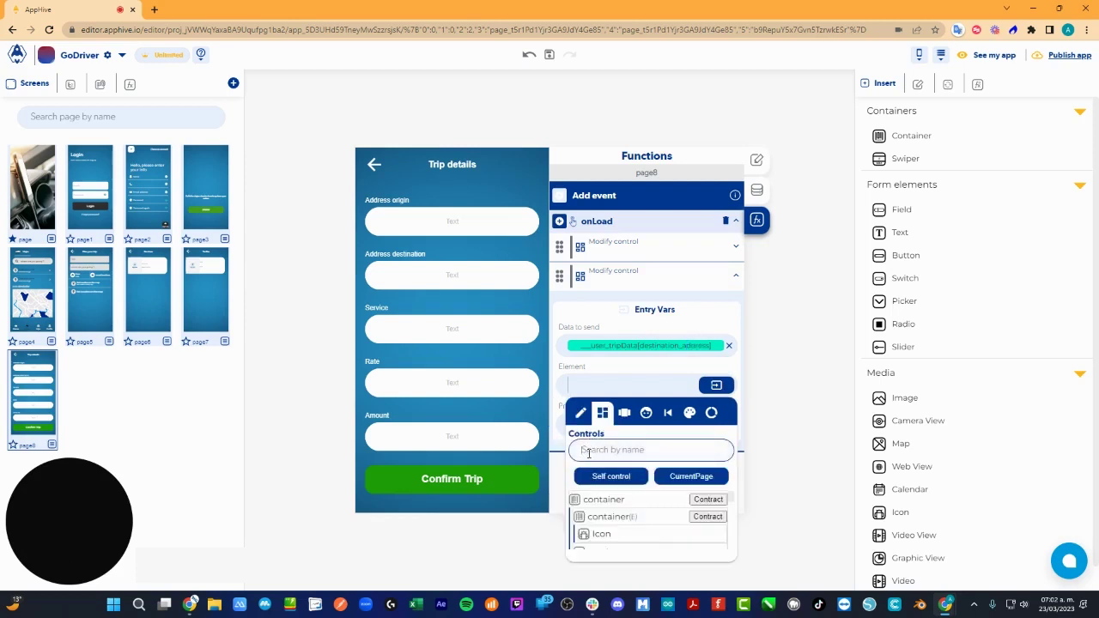
text(destination_address)
click(640, 502)
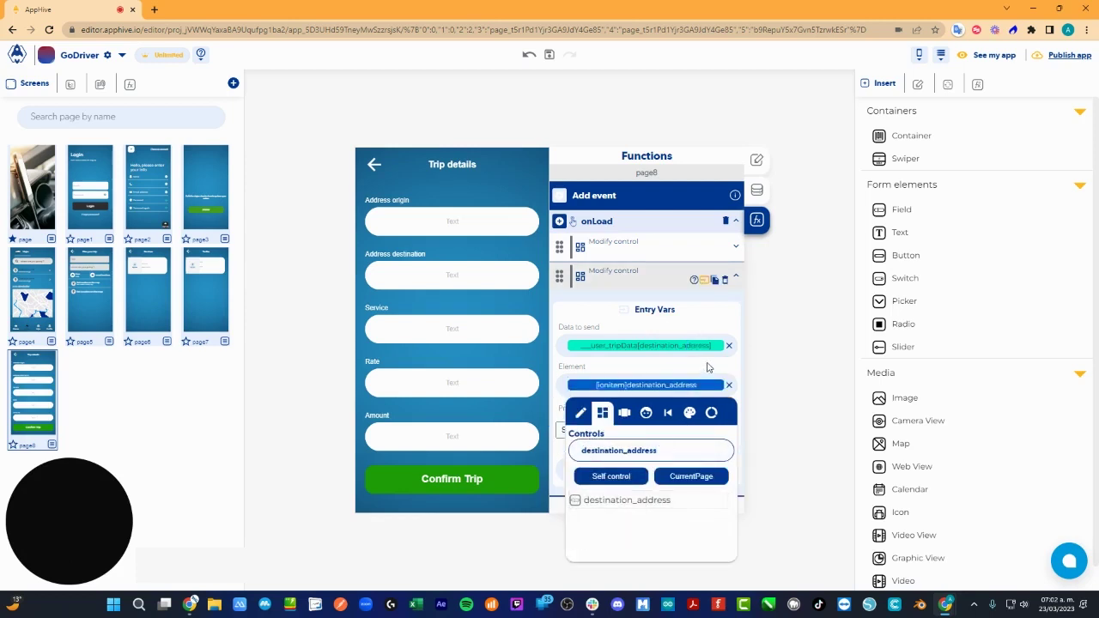
click(613, 429)
click(596, 483)
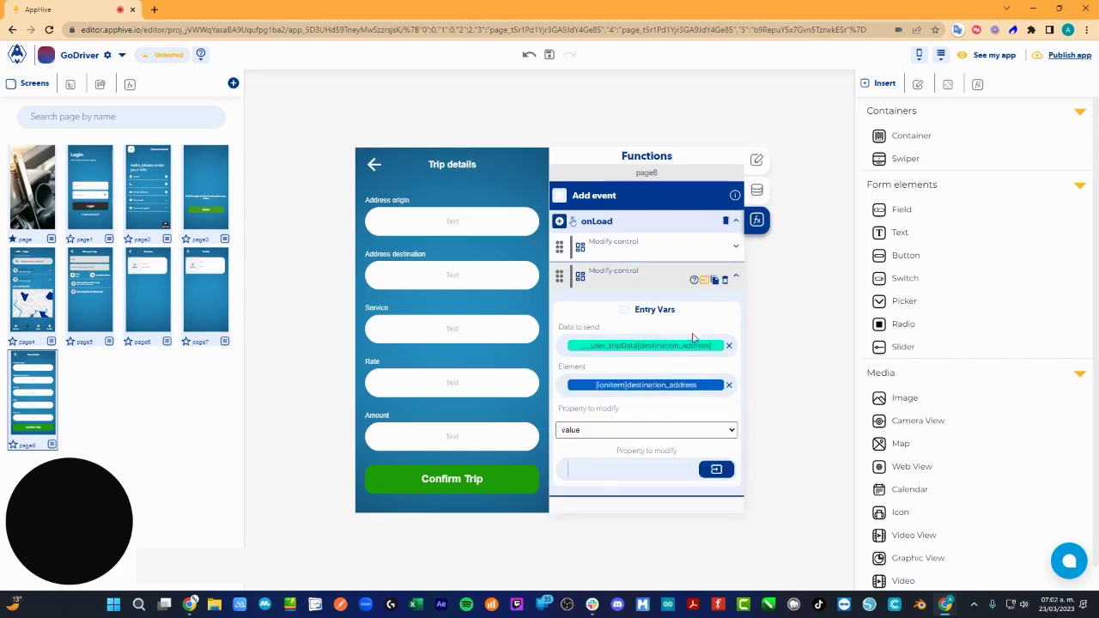
click(735, 275)
Add a third Modify control function to page8's onLoad event
click(560, 222)
mouse_move(562, 263)
click(594, 313)
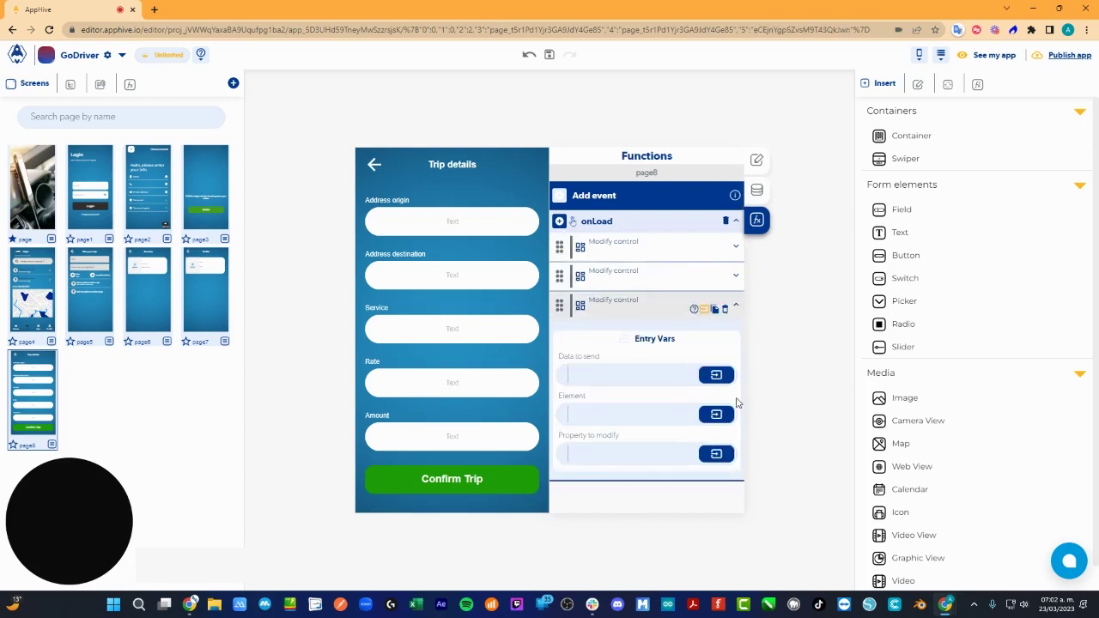
Review the onPress functions of the Services list item on page6, including its Push Screen settings
click(137, 299)
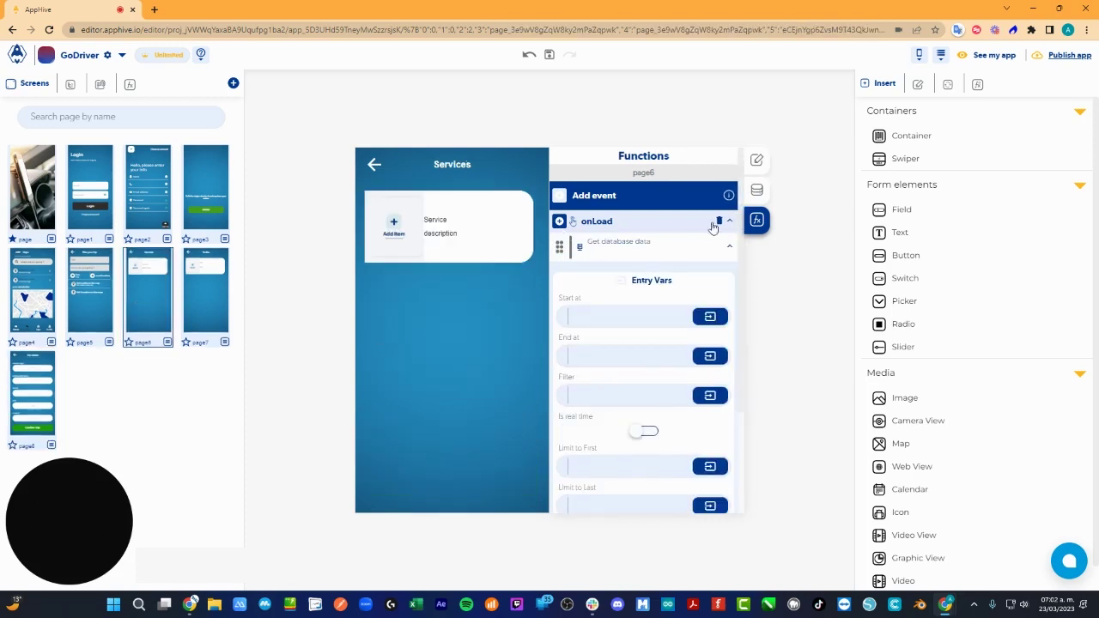
click(701, 252)
scroll(653, 404, down, 3)
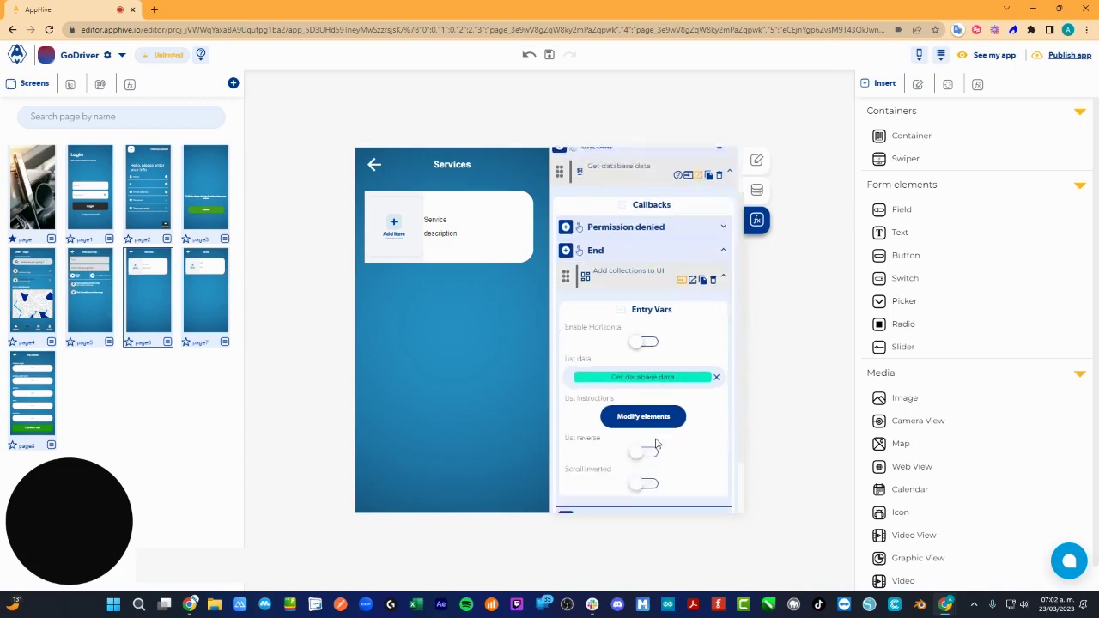
click(650, 382)
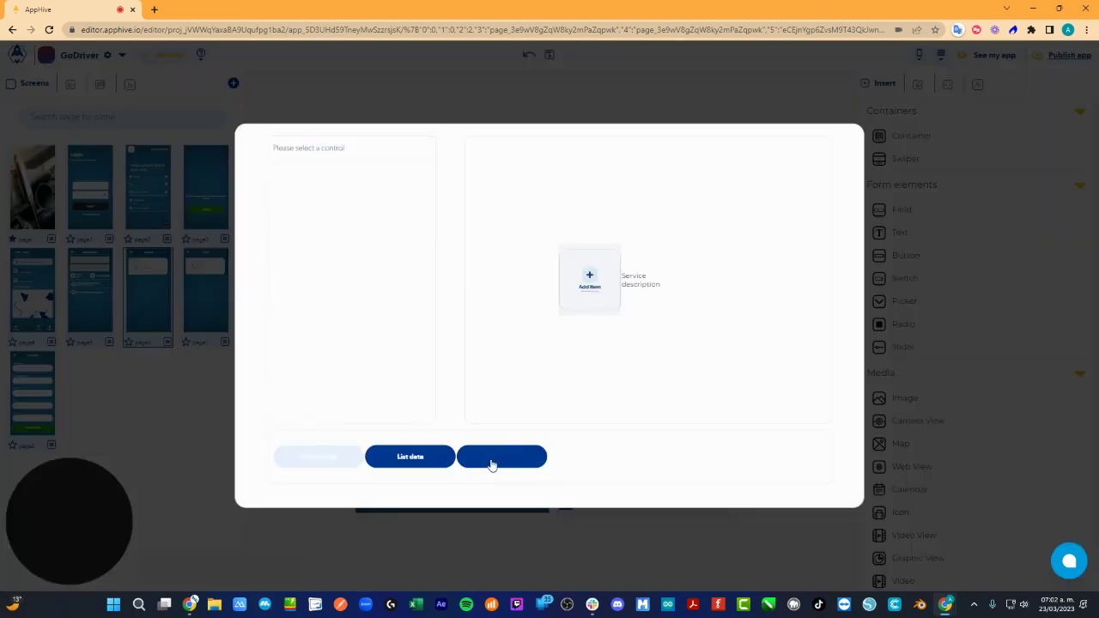
click(669, 313)
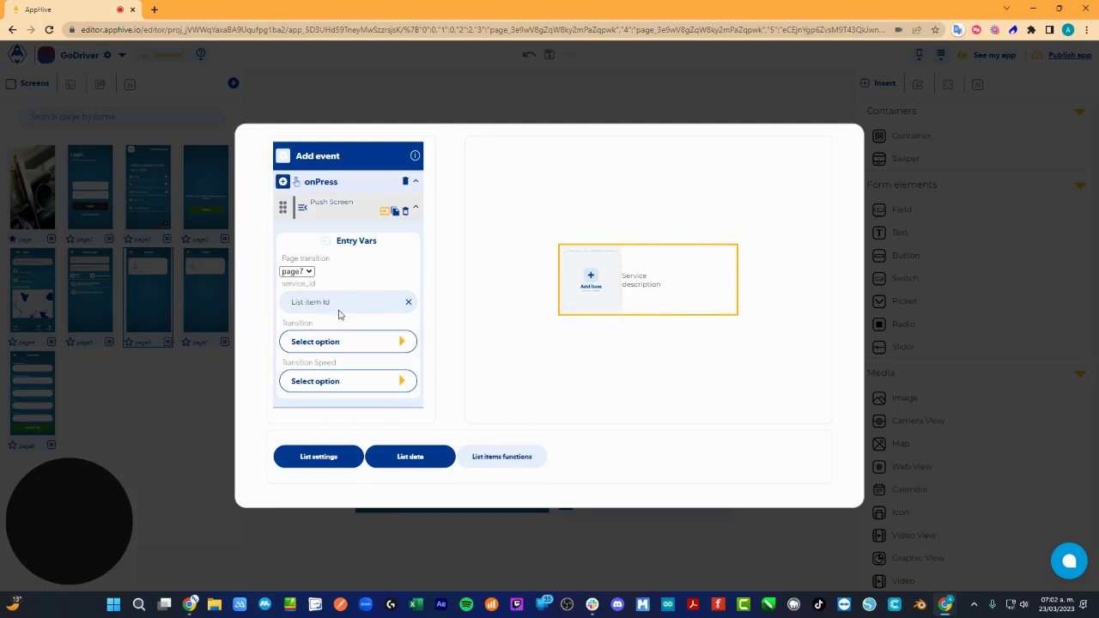
click(417, 211)
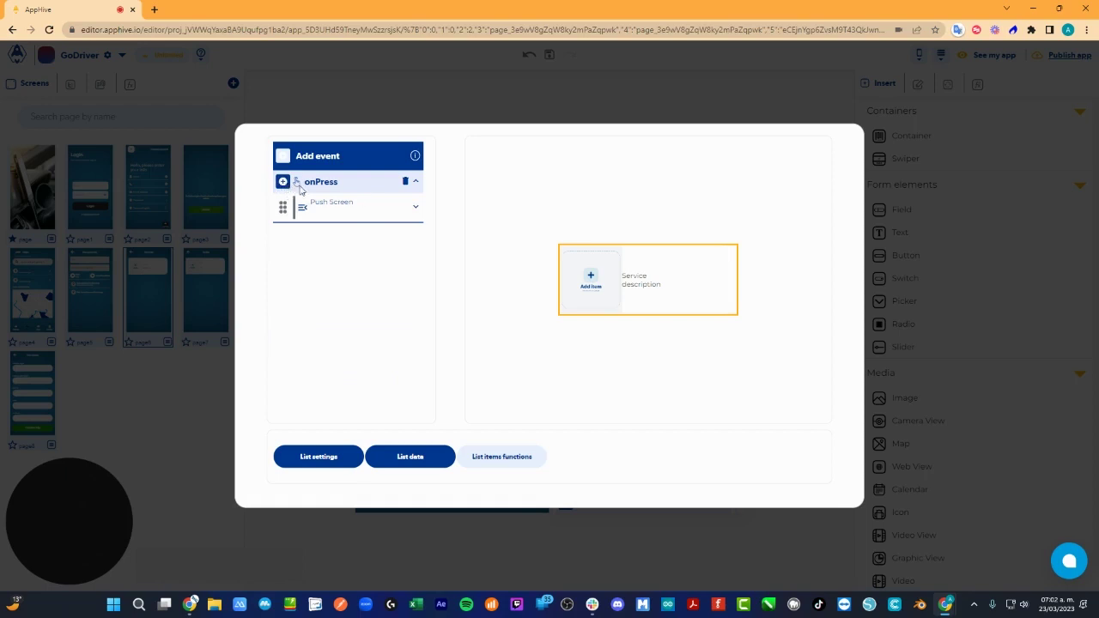
click(515, 106)
Copy the collection name administrator_services from the cloud database editor and close the editor
click(940, 56)
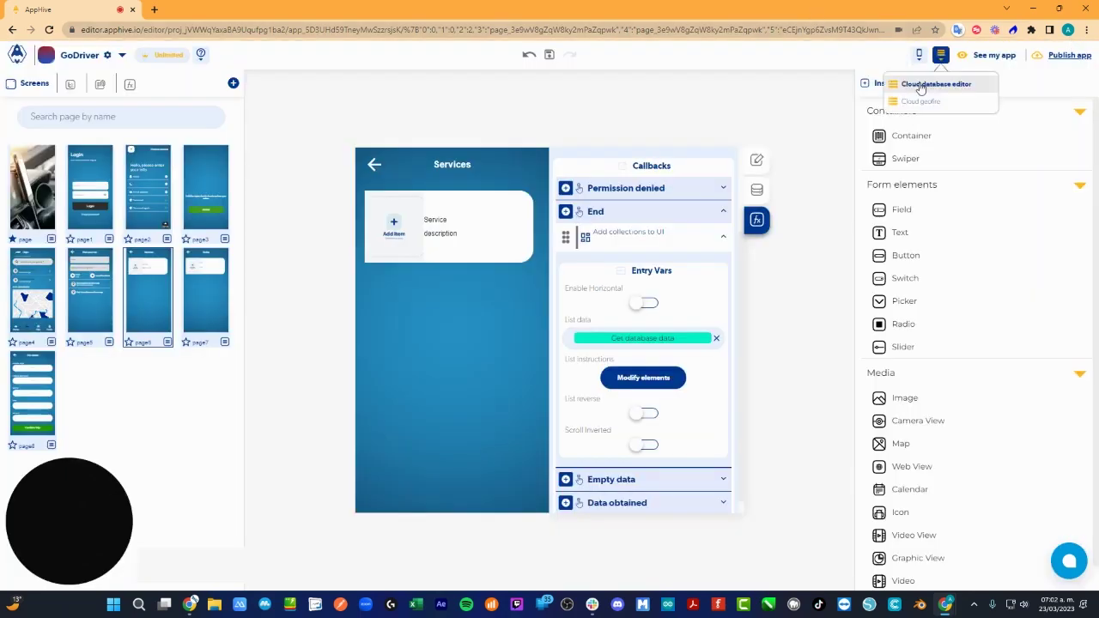
click(920, 84)
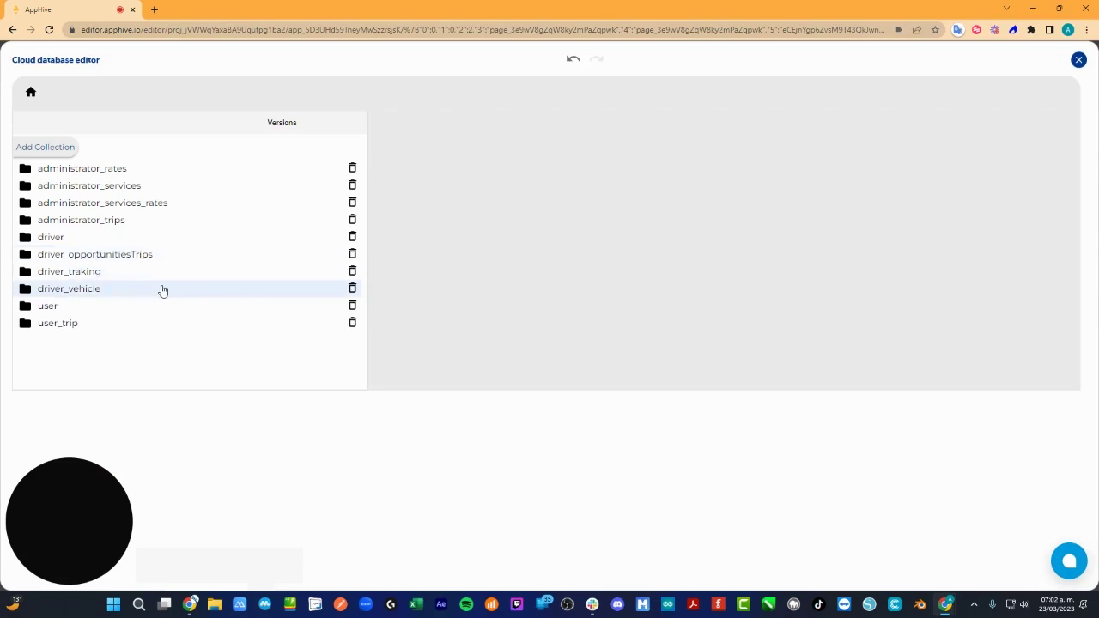
drag(157, 186, 27, 192)
key(ctrl+c)
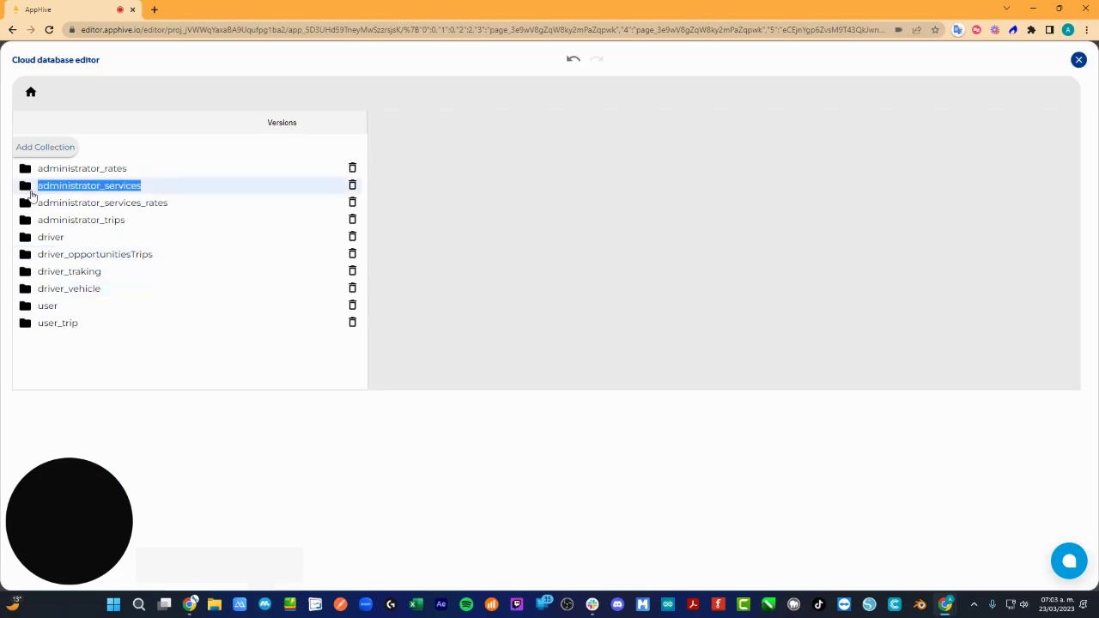
drag(85, 258, 871, 132)
click(1078, 62)
Add a context data variable named "__administrator_services" to the app data
click(72, 85)
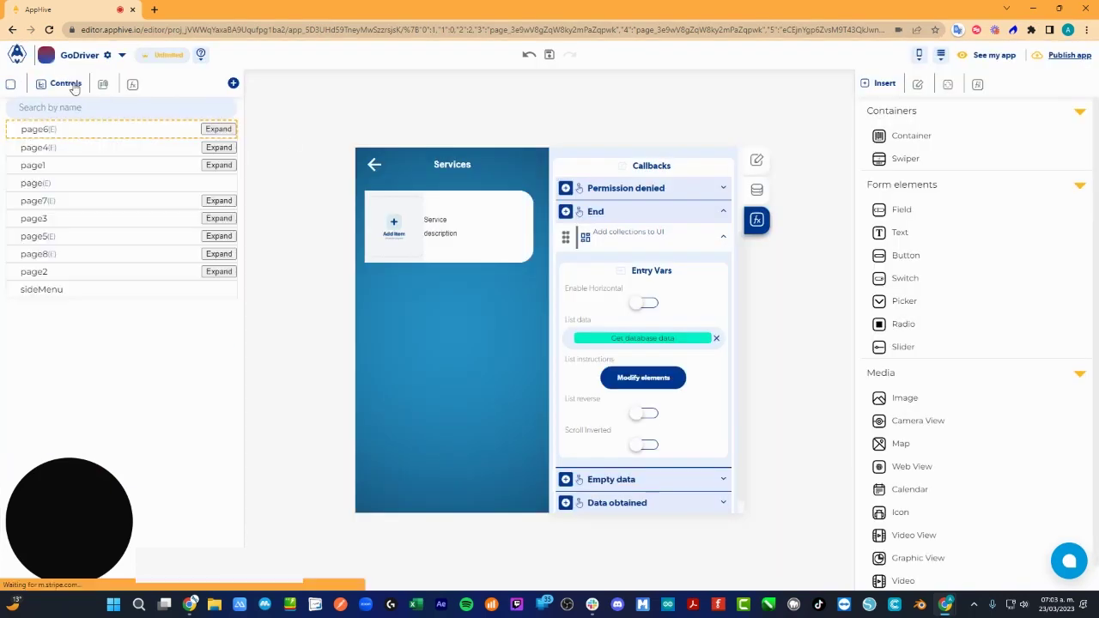
click(102, 84)
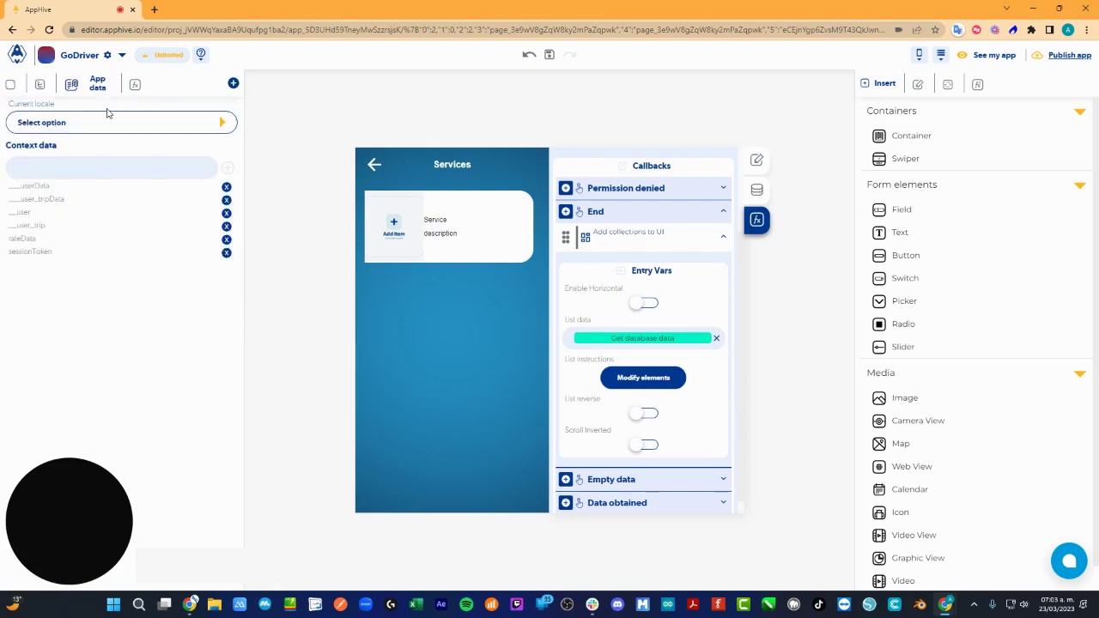
click(113, 166)
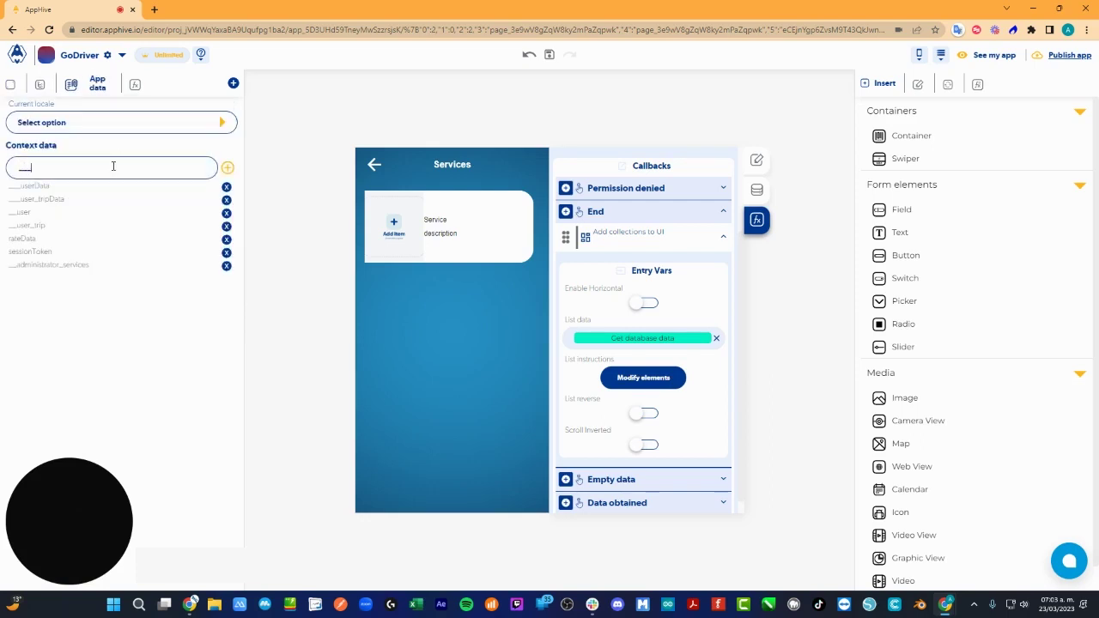
Add a context data variable named "___administrator_servicesData" to the app data
text(__)
key(ctrl+v)
click(228, 167)
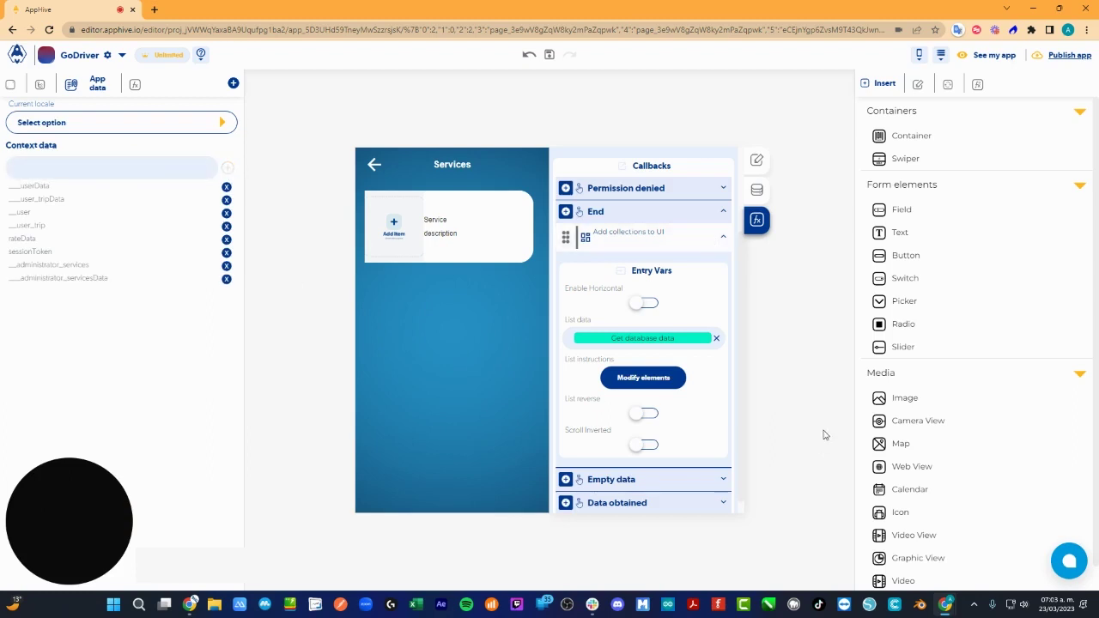
Add a Set app value function to the Services list item's onPress event and place it before Push Screen
click(652, 379)
click(515, 455)
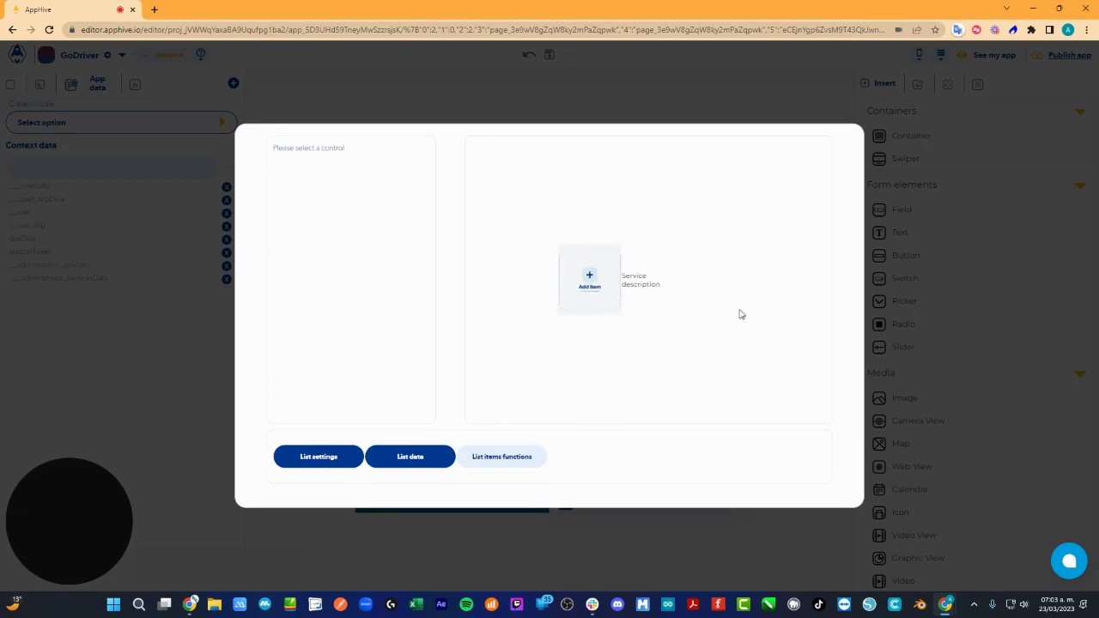
click(702, 314)
click(313, 196)
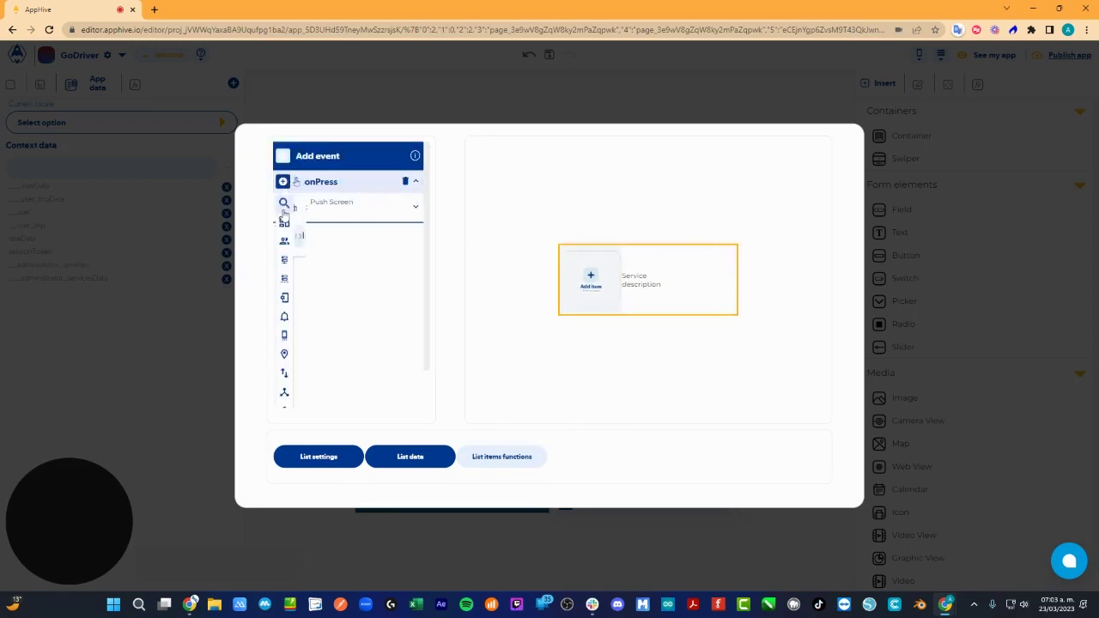
mouse_move(299, 281)
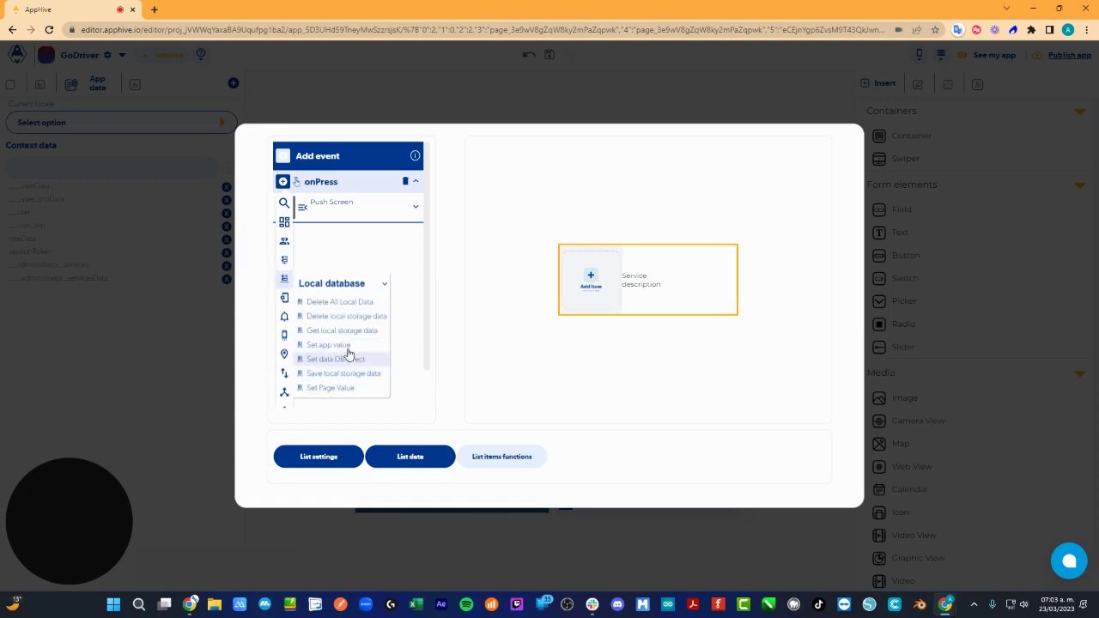
click(338, 346)
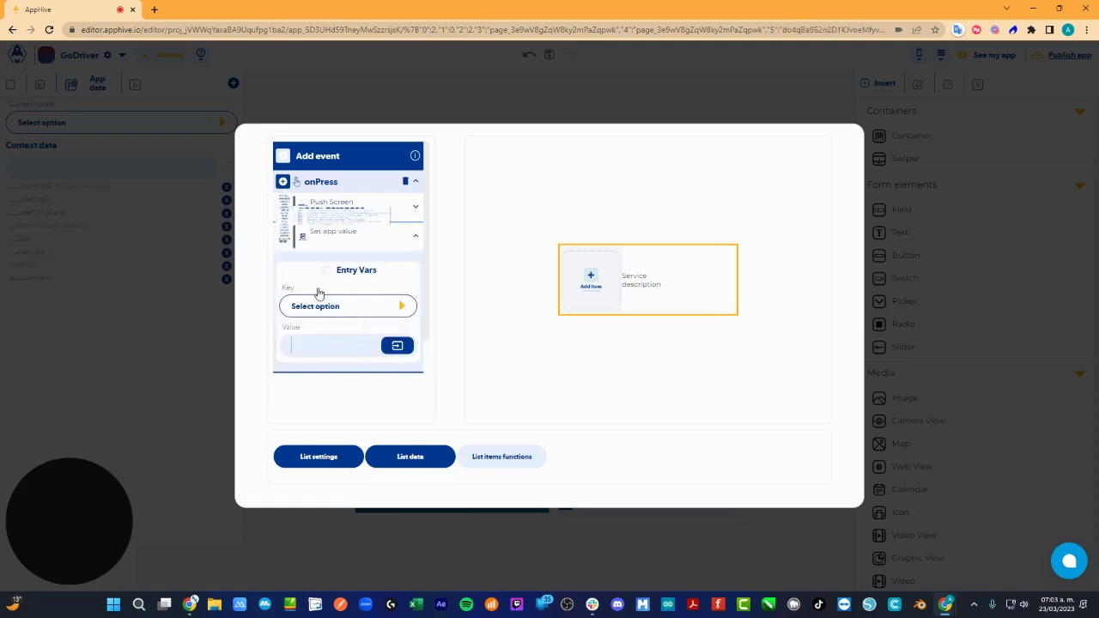
drag(308, 202, 311, 200)
Set the function's key to ___administrator_servicesData and its value to the list context's All item, then close the list editor
click(400, 278)
scroll(364, 342, down, 1)
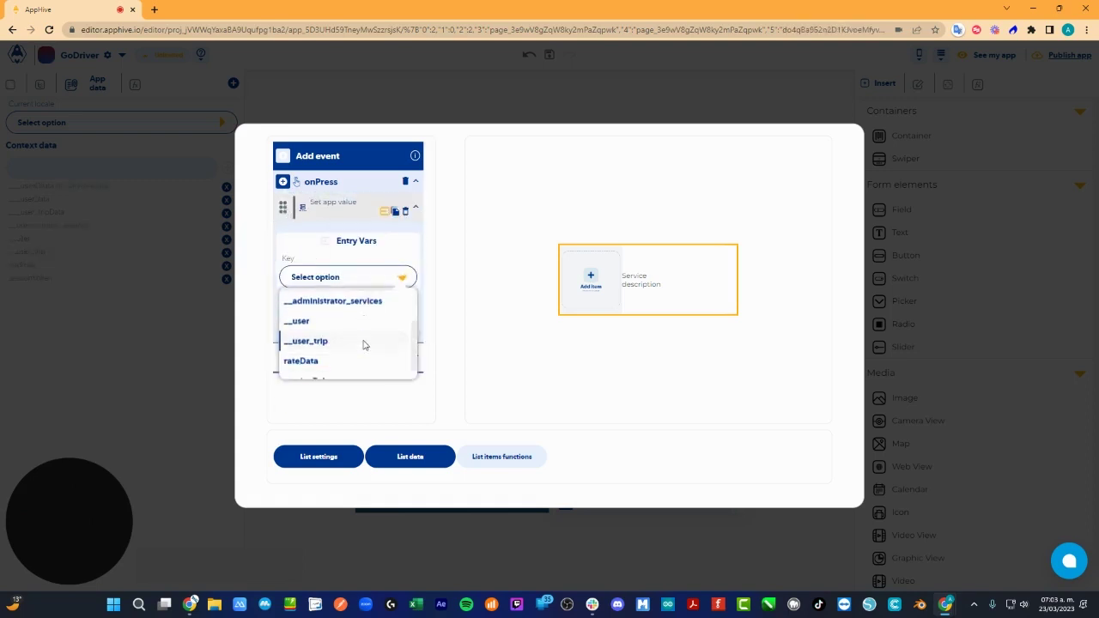
scroll(352, 353, up, 1)
scroll(366, 339, down, 2)
scroll(369, 318, up, 2)
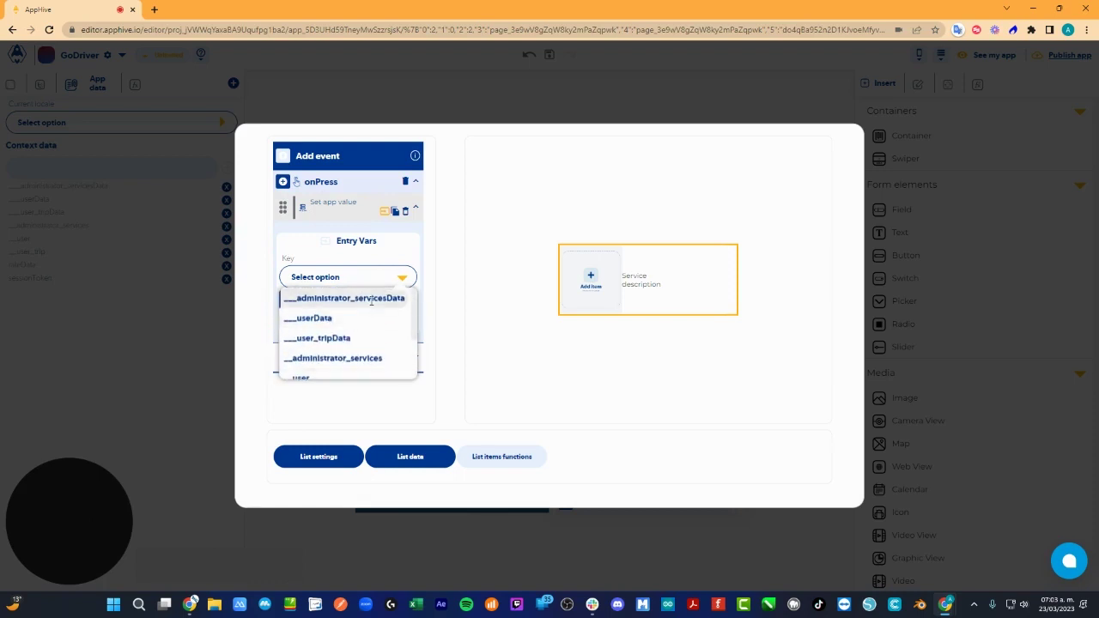
click(361, 298)
click(395, 317)
click(379, 344)
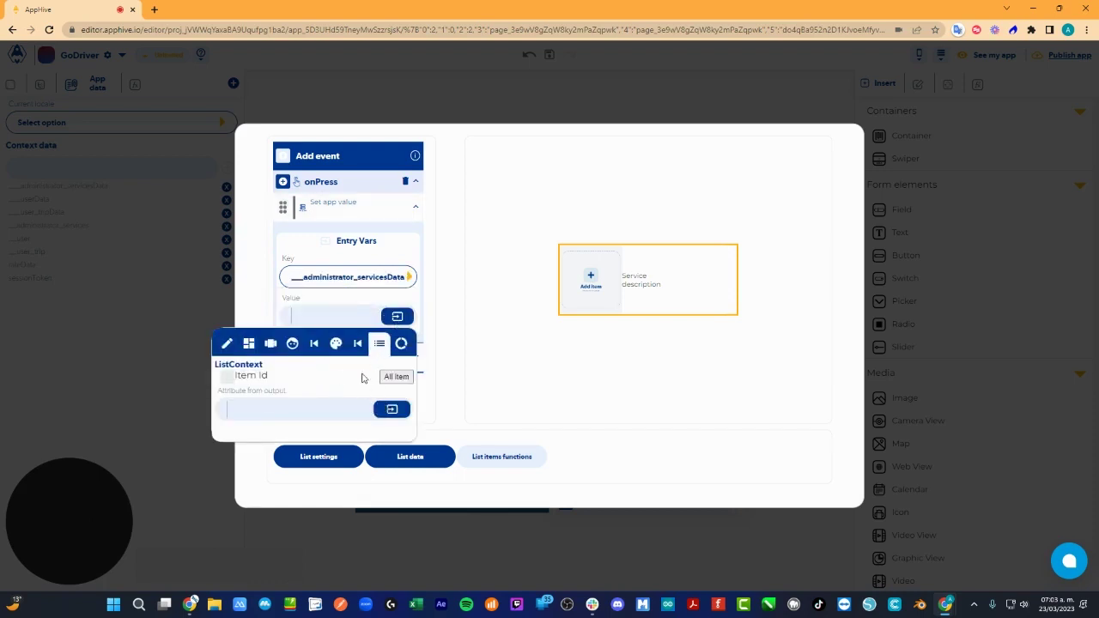
click(396, 376)
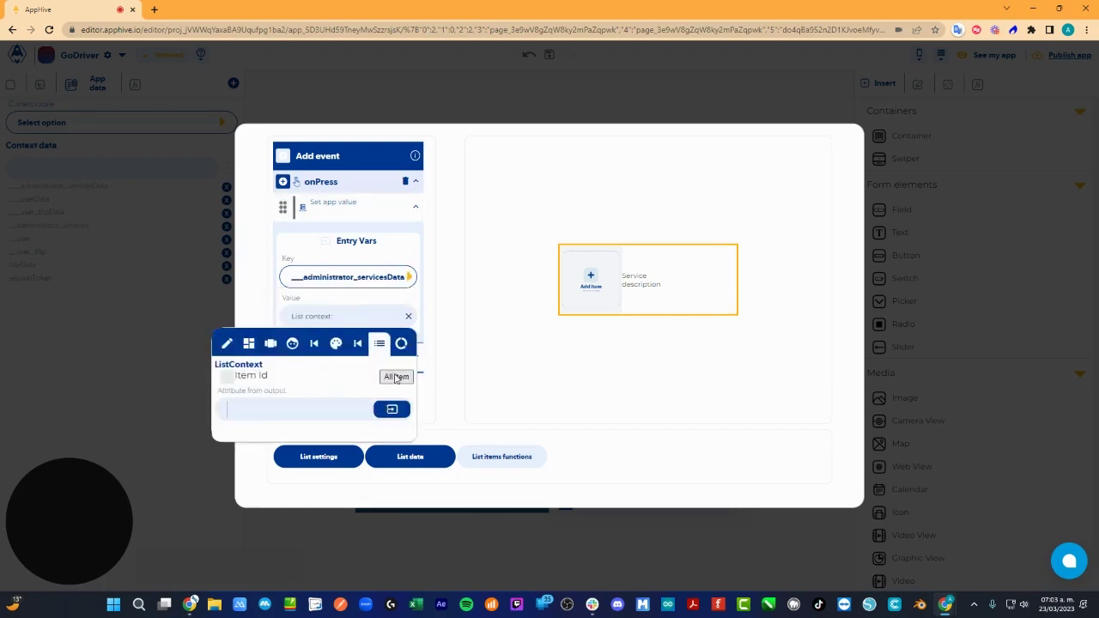
click(419, 209)
click(683, 89)
On page8, set the third Modify control's data to send to the name attribute of the application data ___administrator_servicesData
click(39, 85)
click(33, 399)
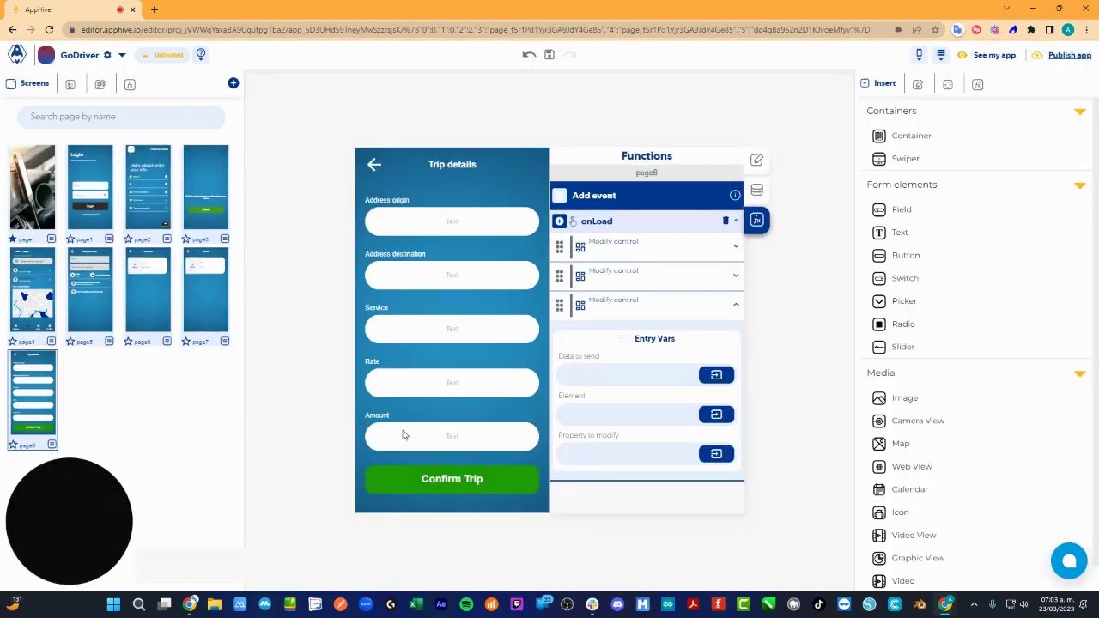
click(717, 375)
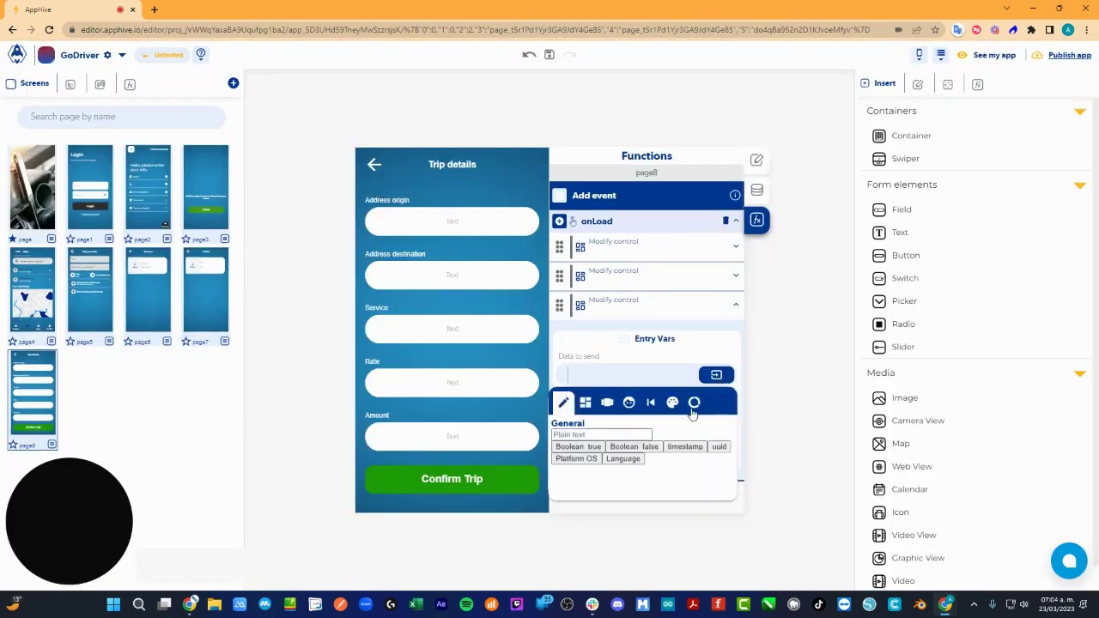
click(712, 403)
click(699, 447)
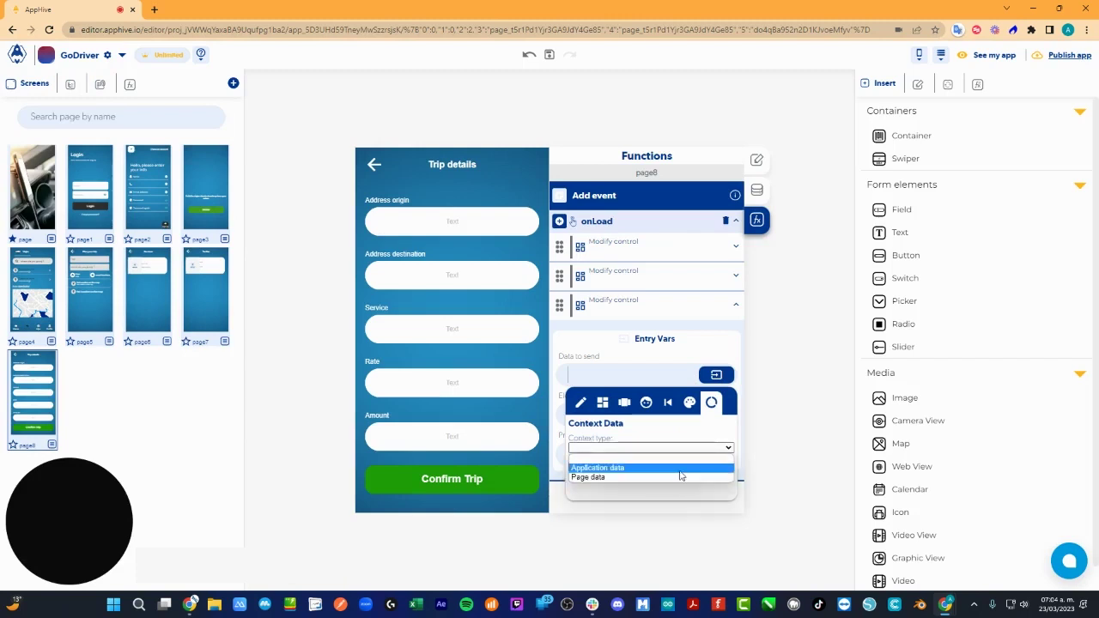
click(682, 468)
click(682, 467)
click(681, 487)
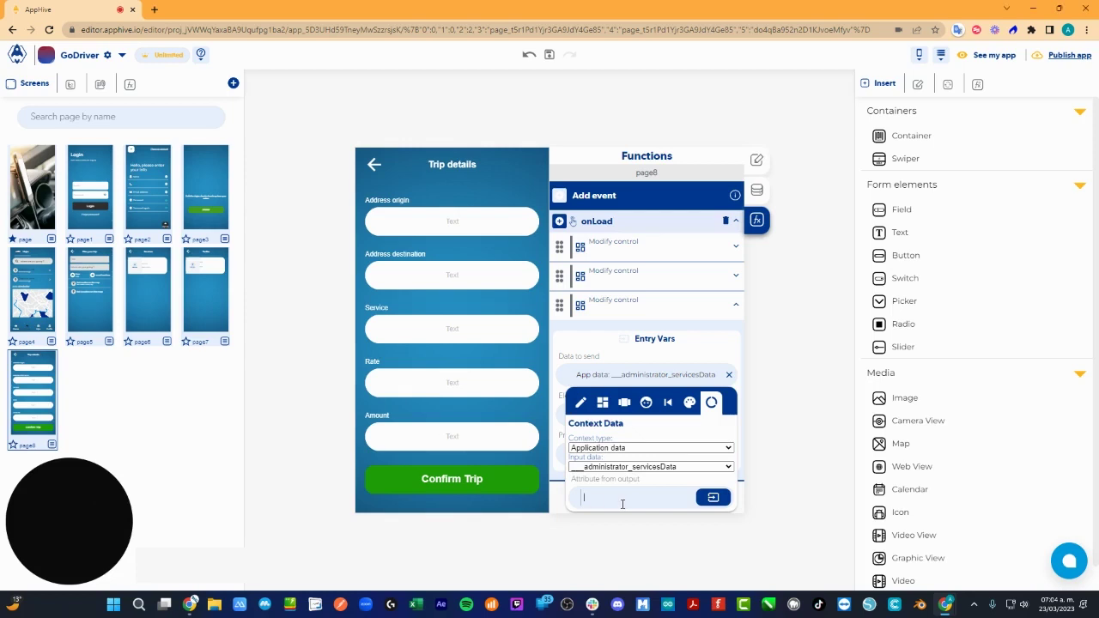
key(Return)
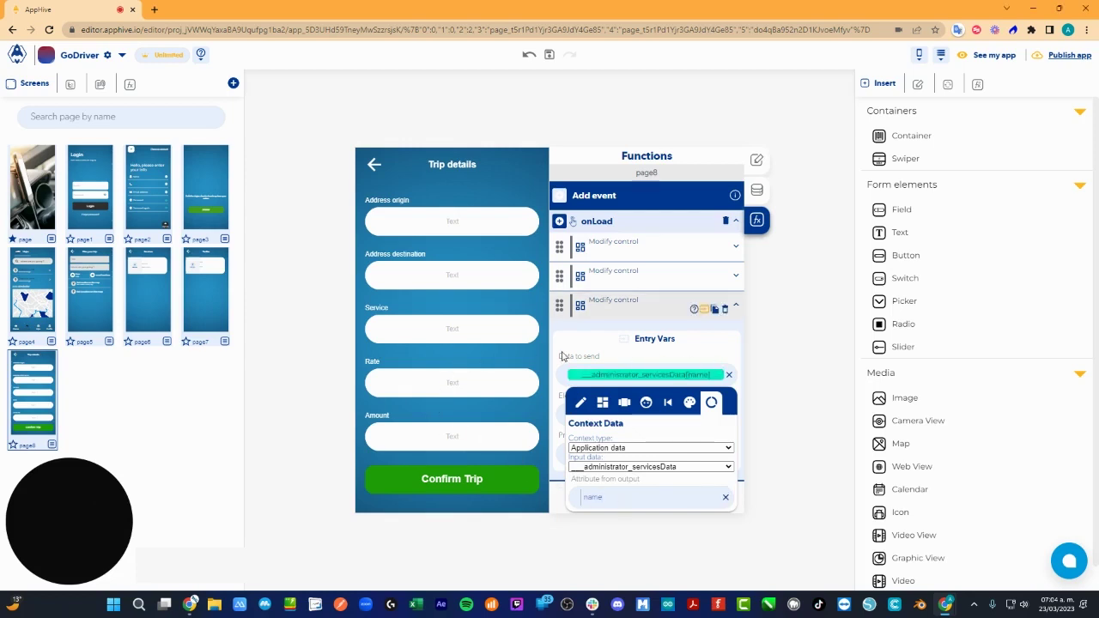
click(598, 350)
Target the service field in the third Modify control and set value as the property to modify
click(716, 414)
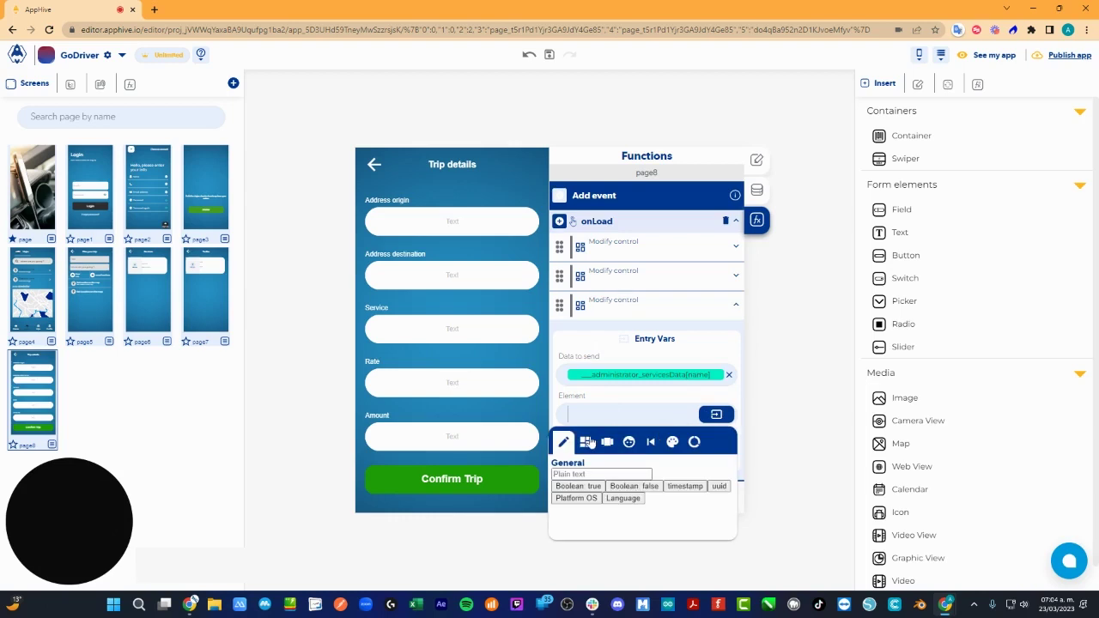
click(594, 441)
text(ser)
click(615, 533)
click(640, 458)
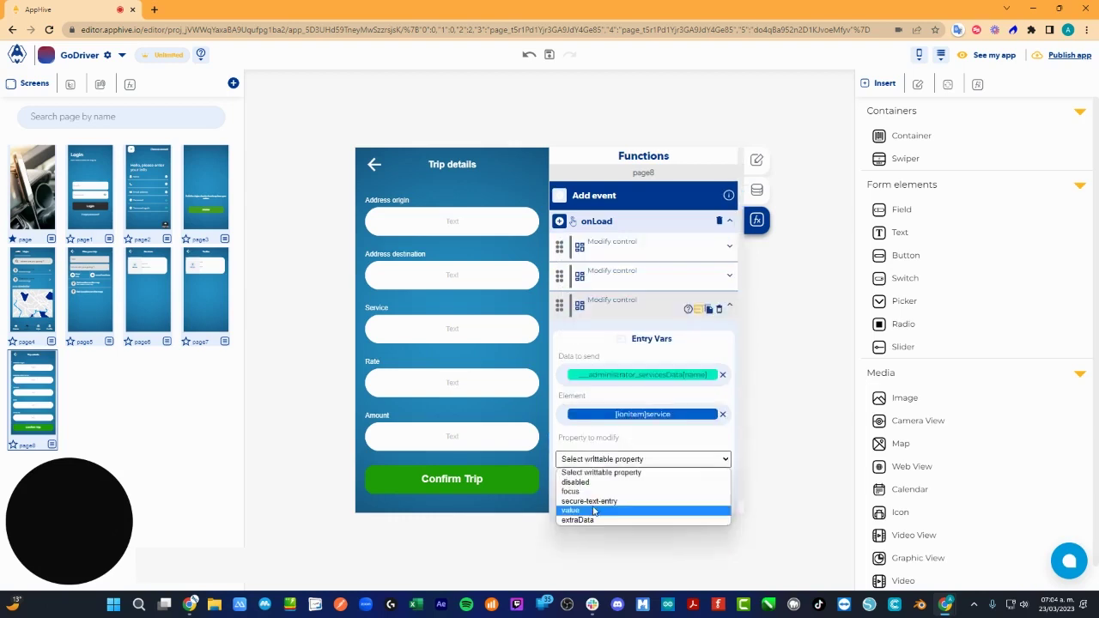
click(592, 509)
click(730, 306)
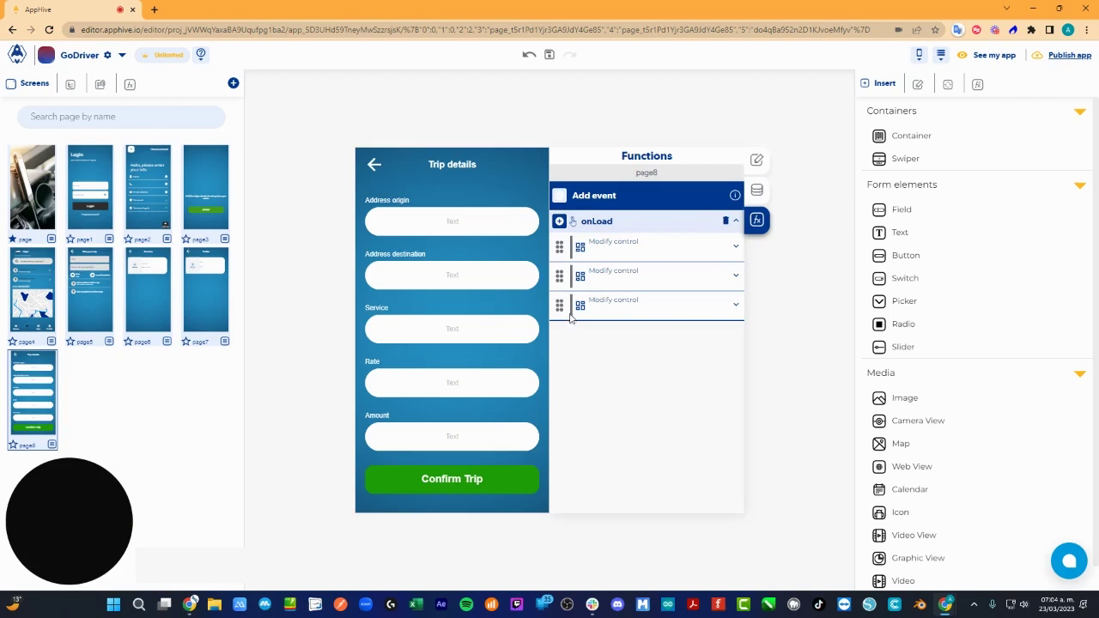
Add a fourth Modify control to page8's onLoad event with the application data rateData as data to send
click(564, 224)
click(589, 273)
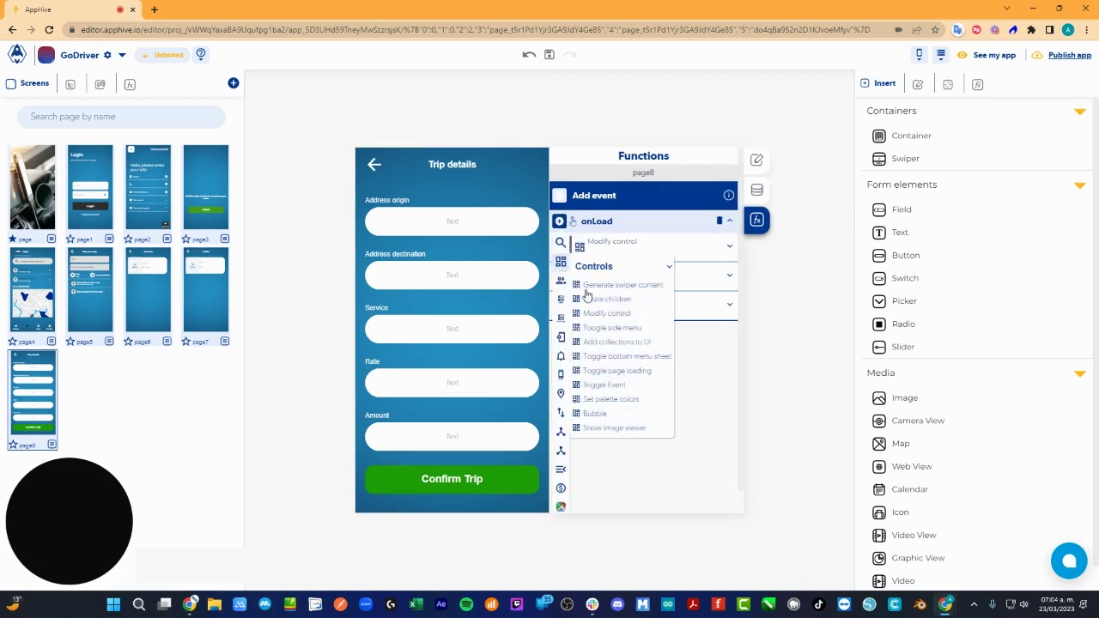
click(618, 314)
click(718, 405)
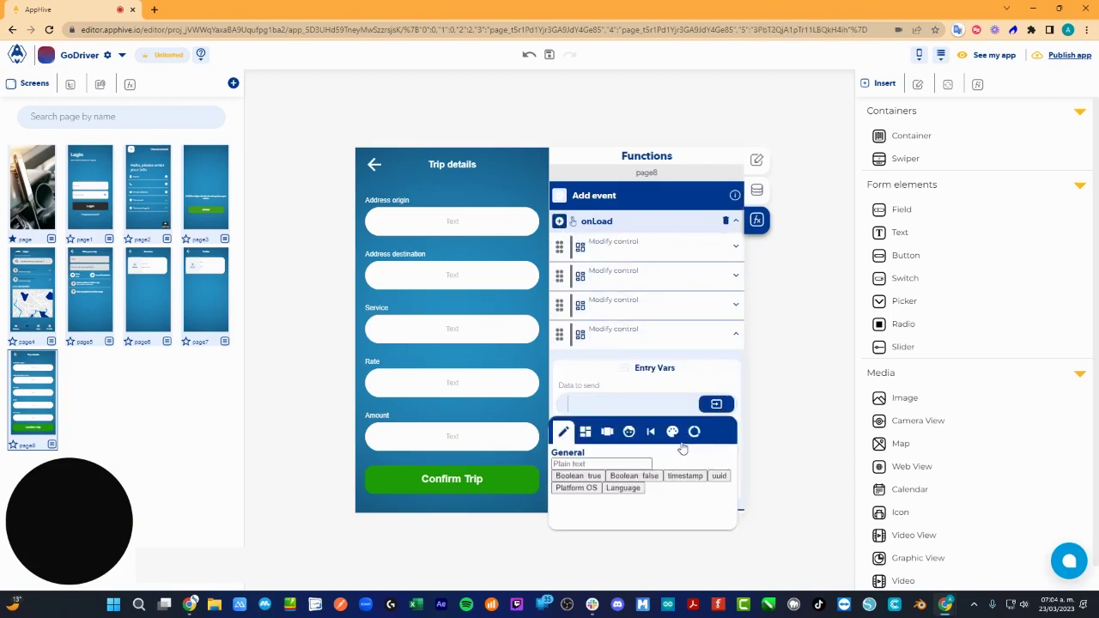
click(694, 432)
click(653, 478)
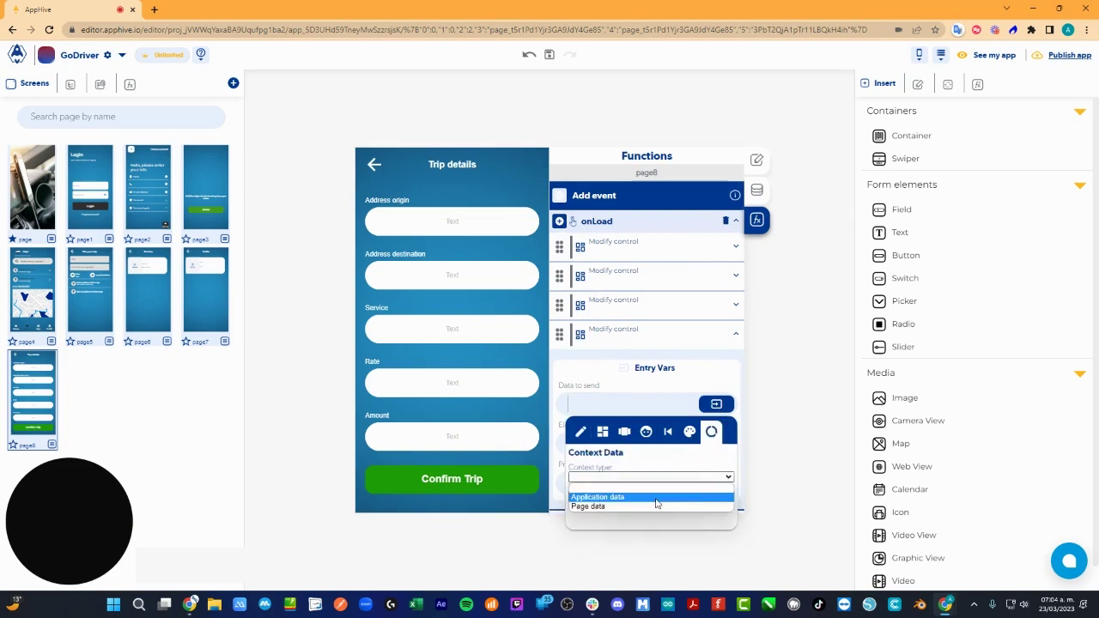
click(657, 499)
click(654, 496)
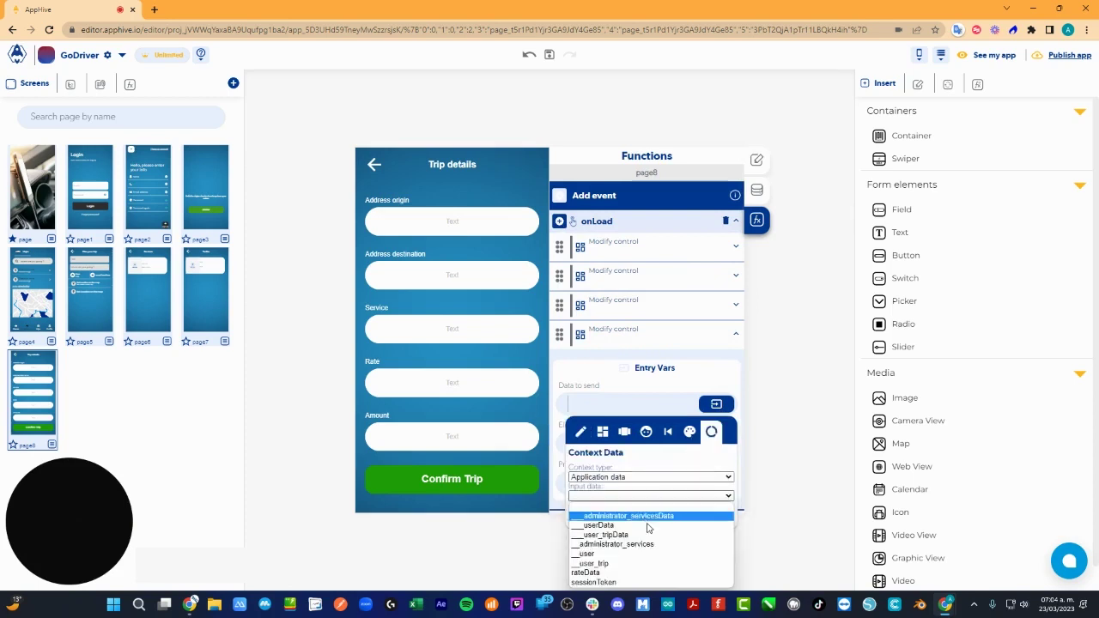
click(623, 573)
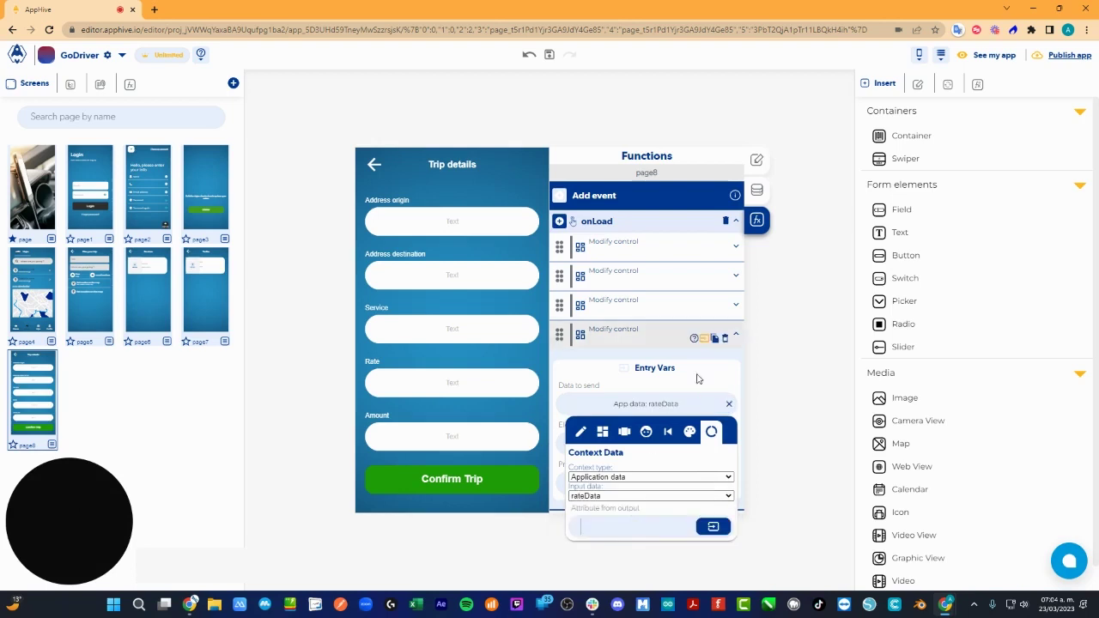
Target the rate field in the fourth Modify control and set value as the property to modify
click(716, 444)
click(603, 471)
click(595, 509)
text(ra)
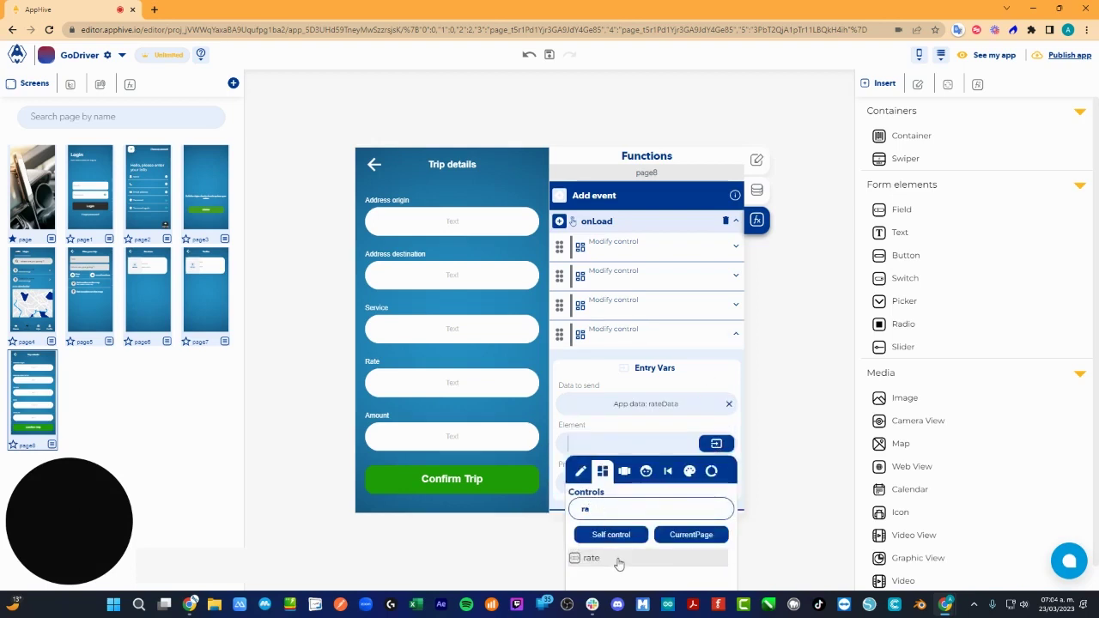
click(613, 565)
click(605, 489)
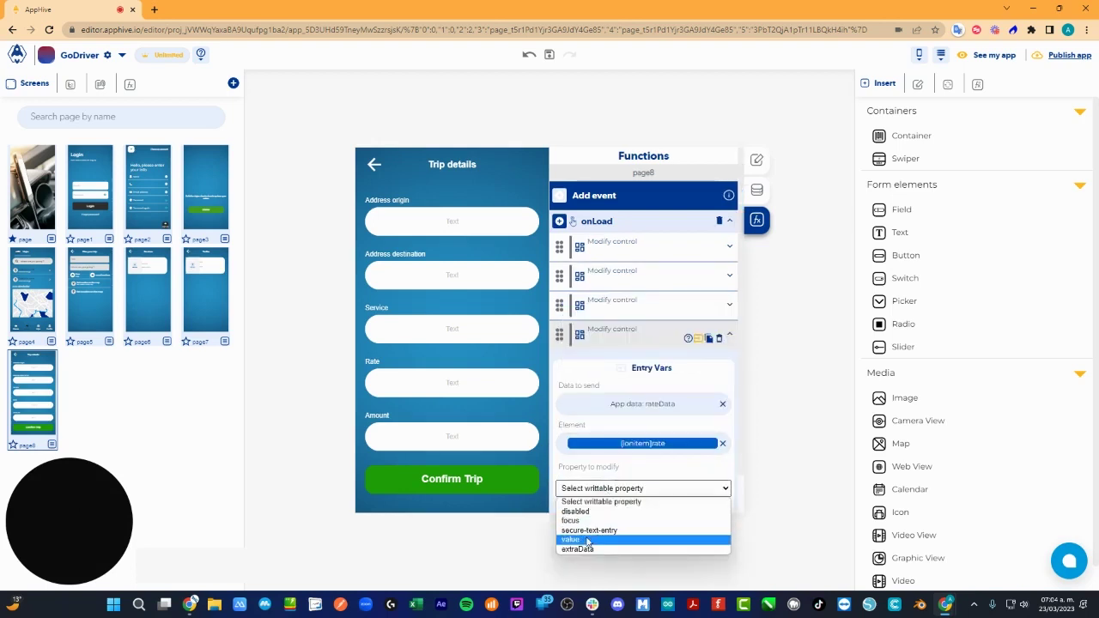
click(587, 527)
Review which list attributes feed the two text controls of the Tarifas list item on page7, including the price formatter
click(194, 298)
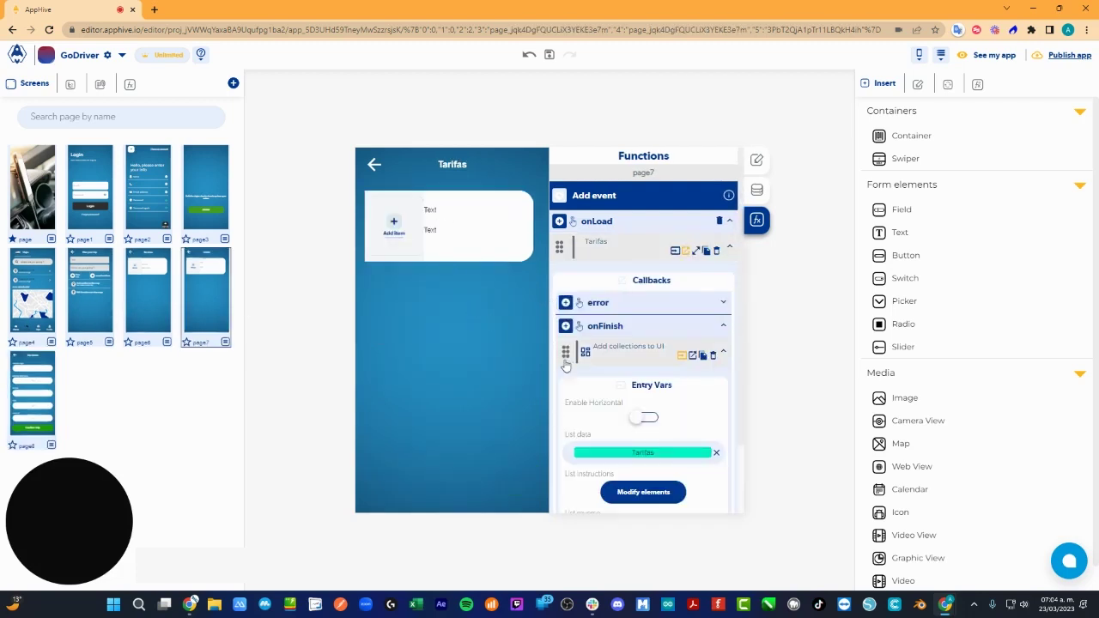
click(635, 492)
click(494, 456)
click(626, 265)
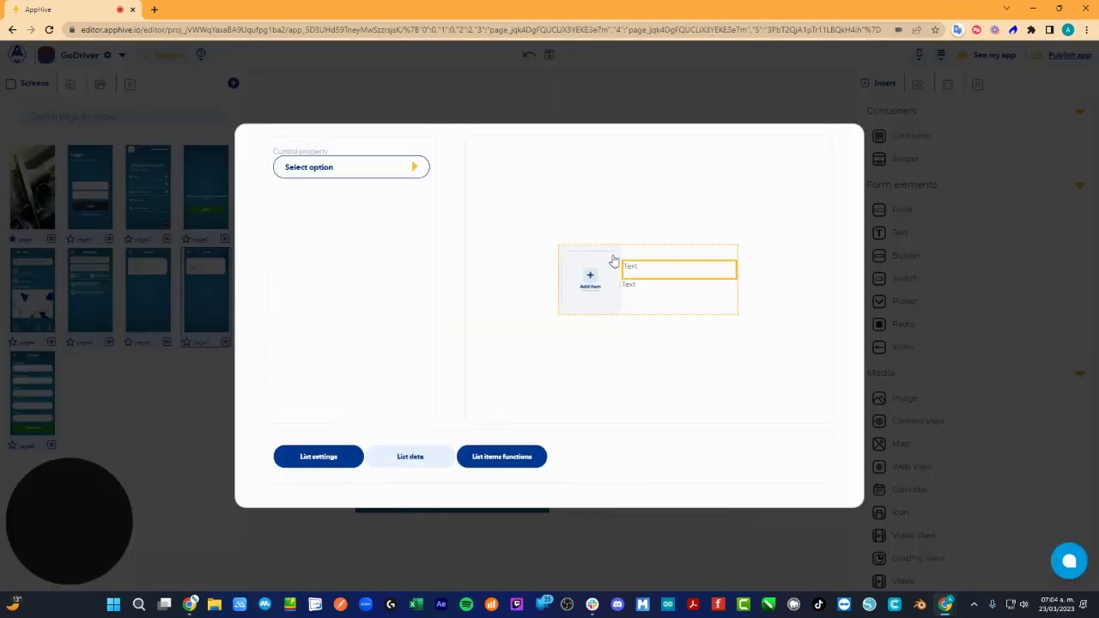
click(413, 166)
click(318, 249)
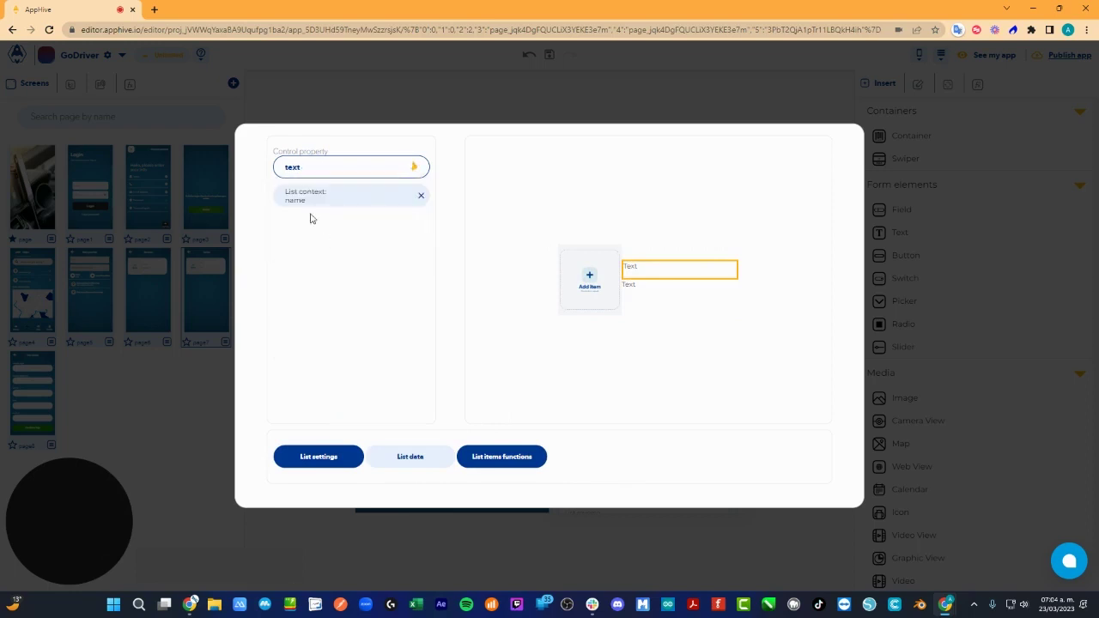
click(676, 289)
click(415, 167)
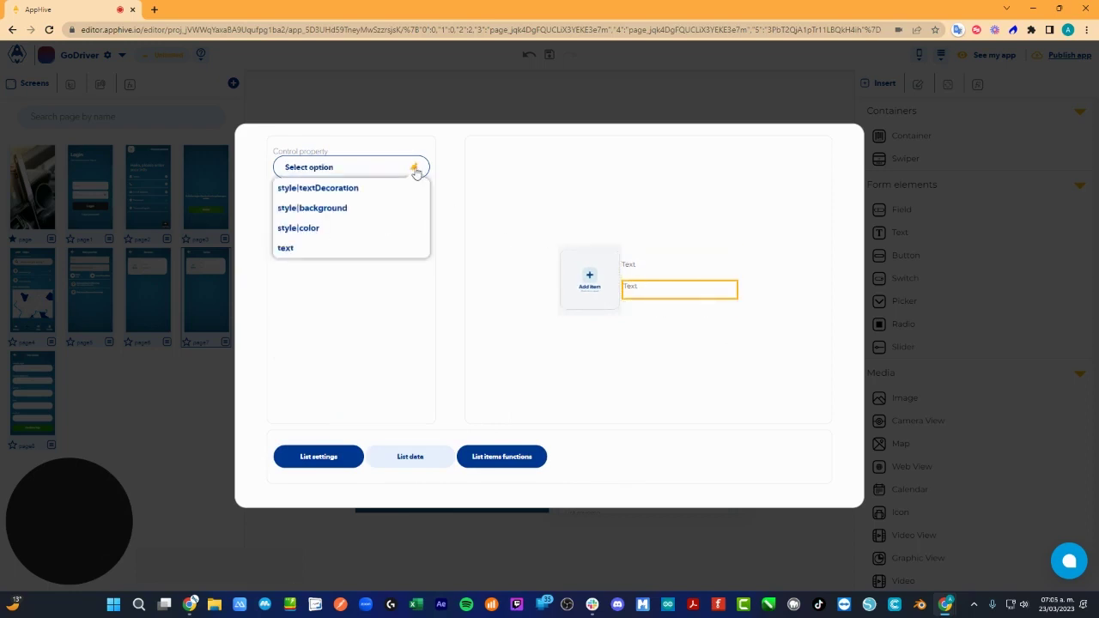
click(345, 246)
click(308, 196)
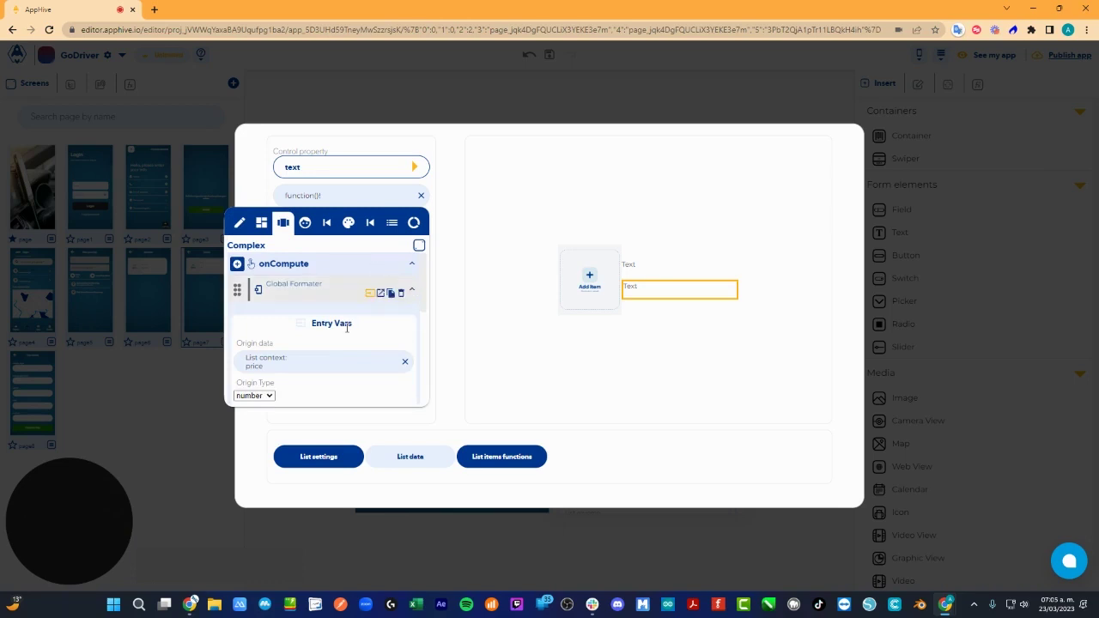
scroll(346, 329, down, 5)
scroll(347, 333, up, 3)
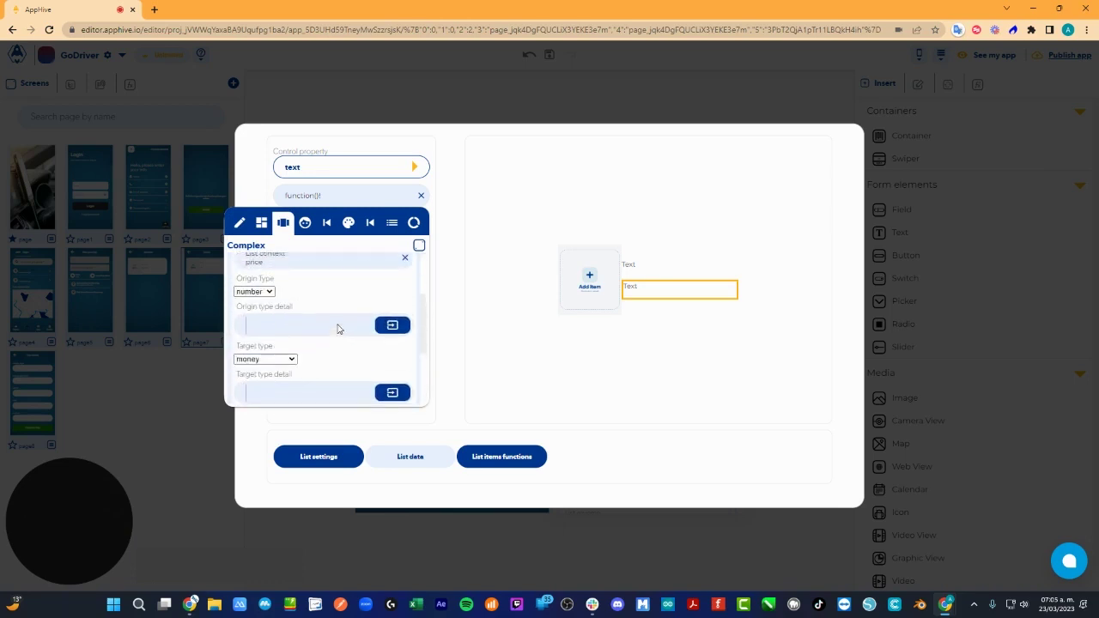
click(616, 107)
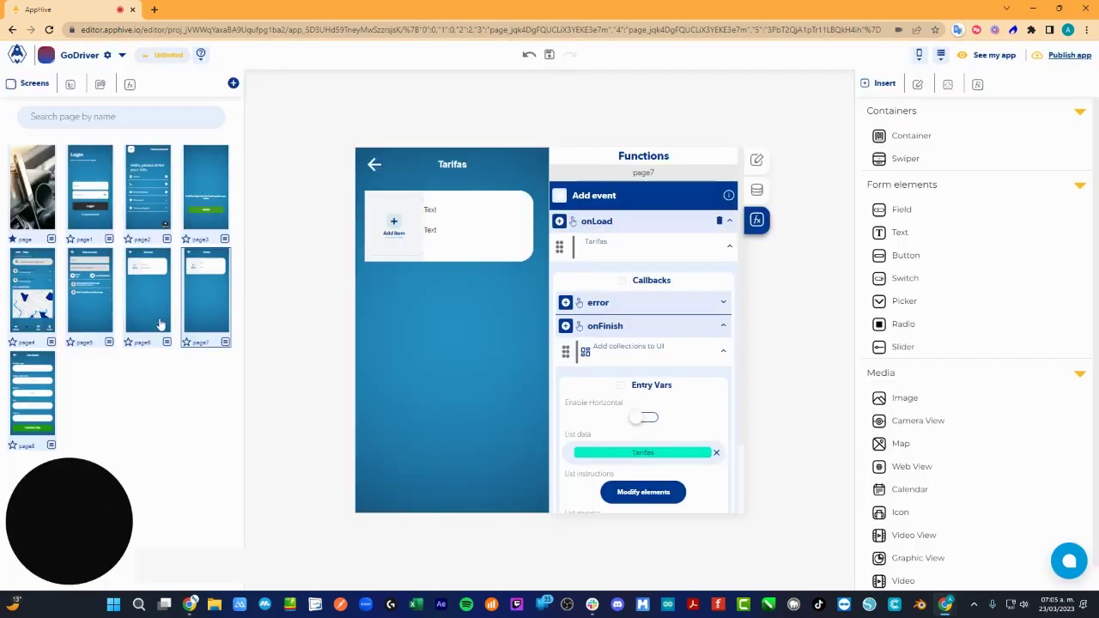
Send the name attribute of rateData to the rate field in page8's fourth Modify control
click(43, 393)
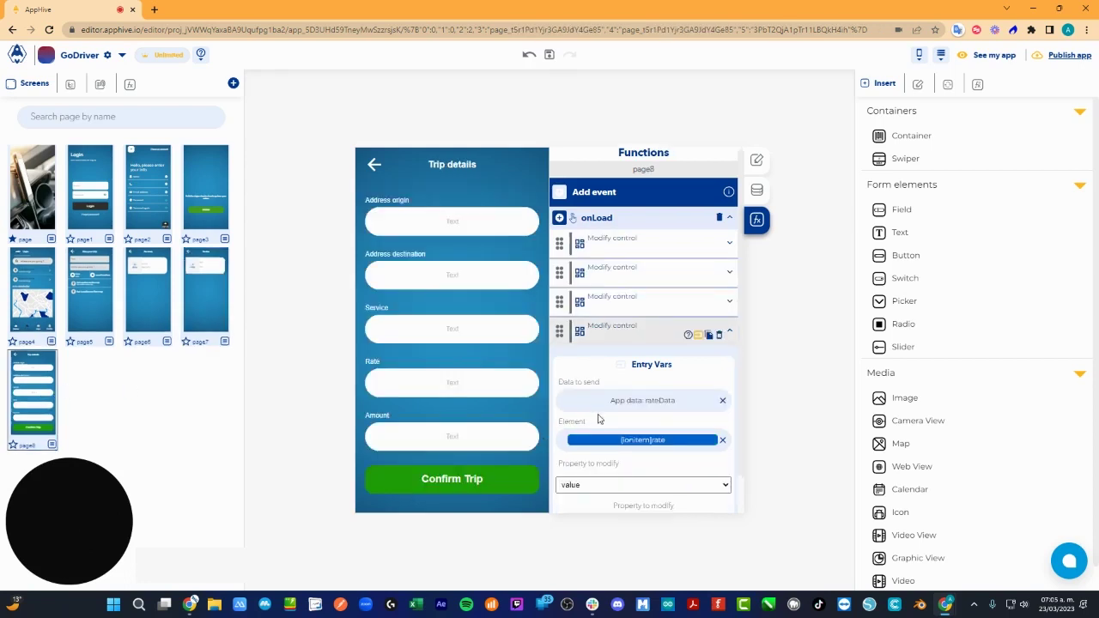
scroll(660, 446, down, 1)
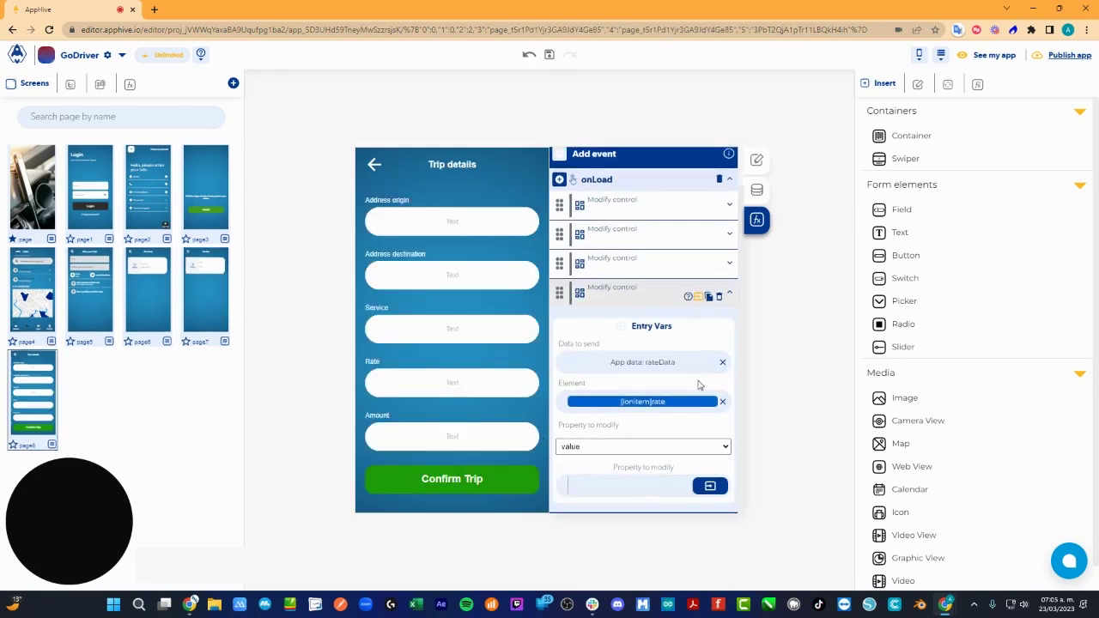
click(670, 370)
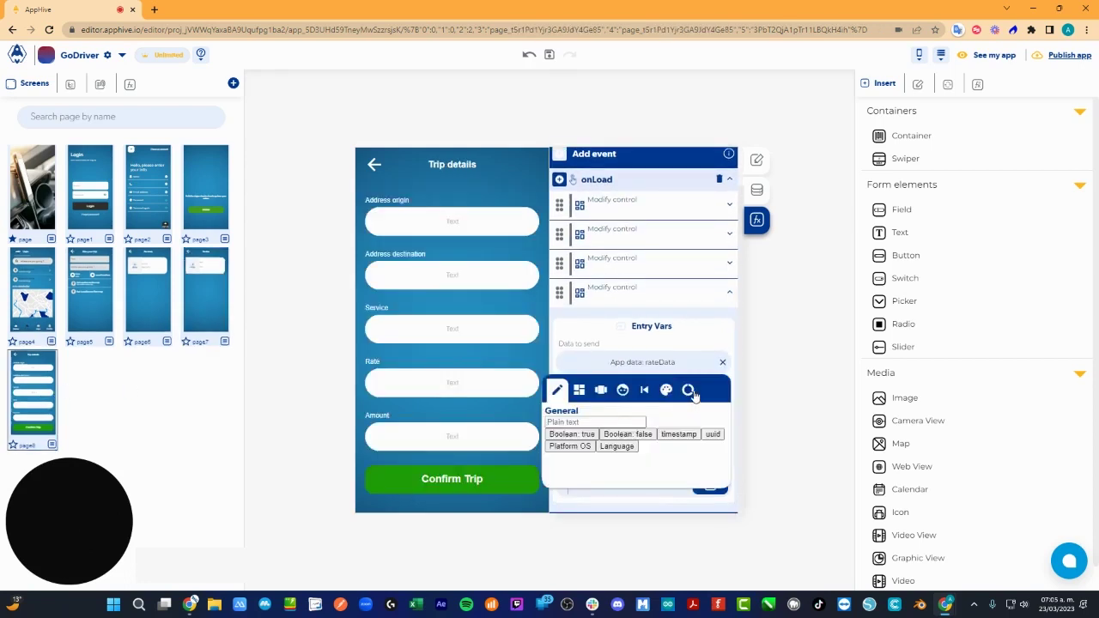
click(705, 390)
click(622, 487)
text(nam)
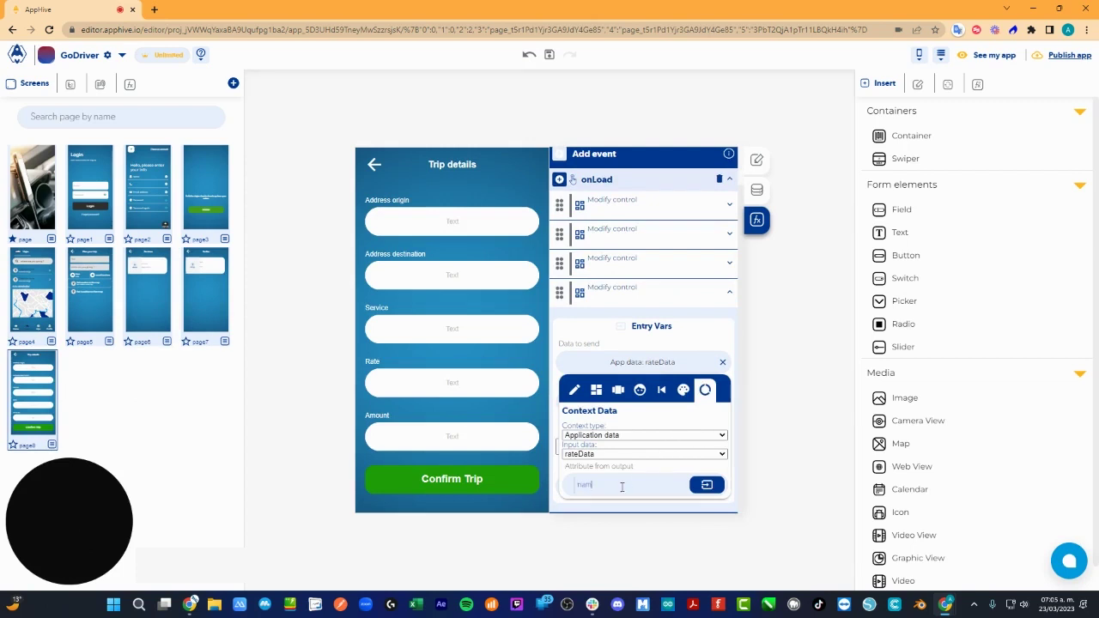
text(e)
click(732, 293)
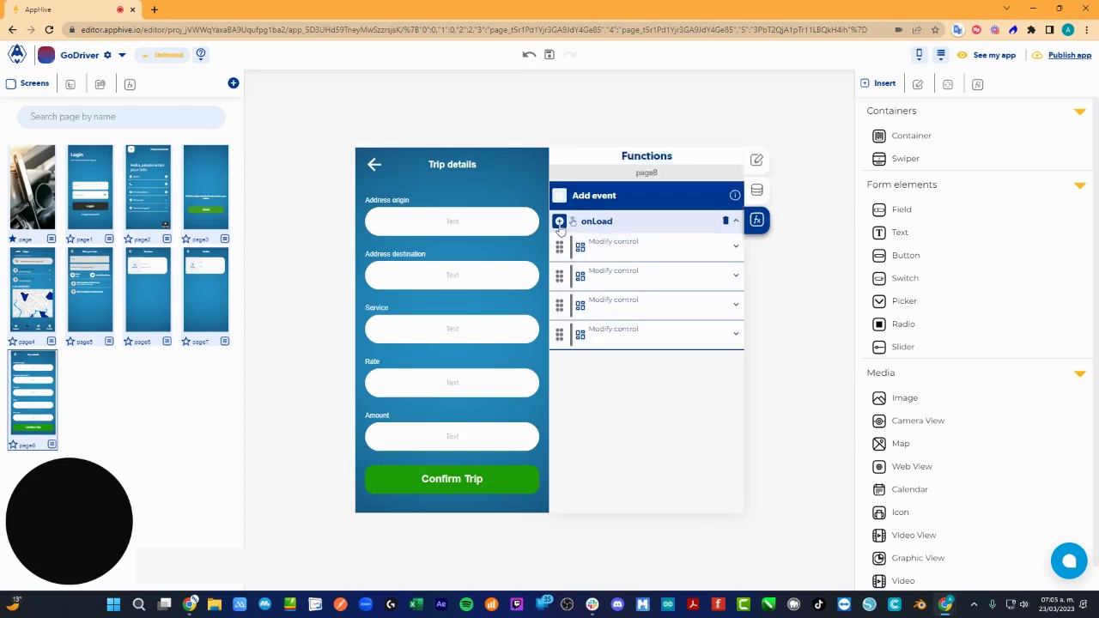
Add a fifth Modify control to page8's onLoad event
click(560, 222)
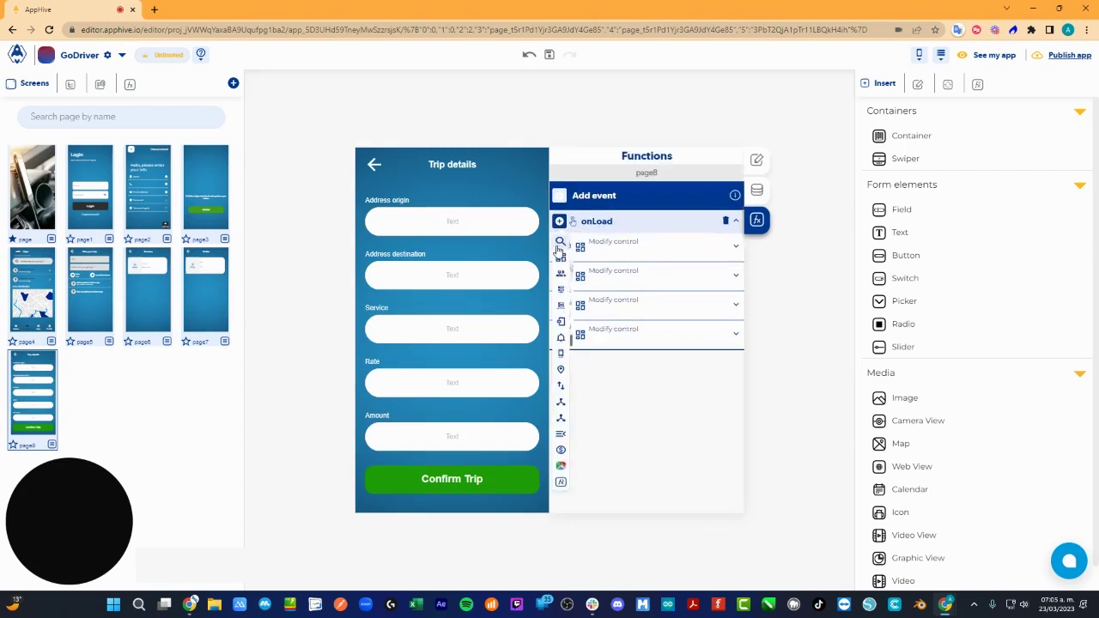
mouse_move(560, 258)
click(604, 319)
click(709, 409)
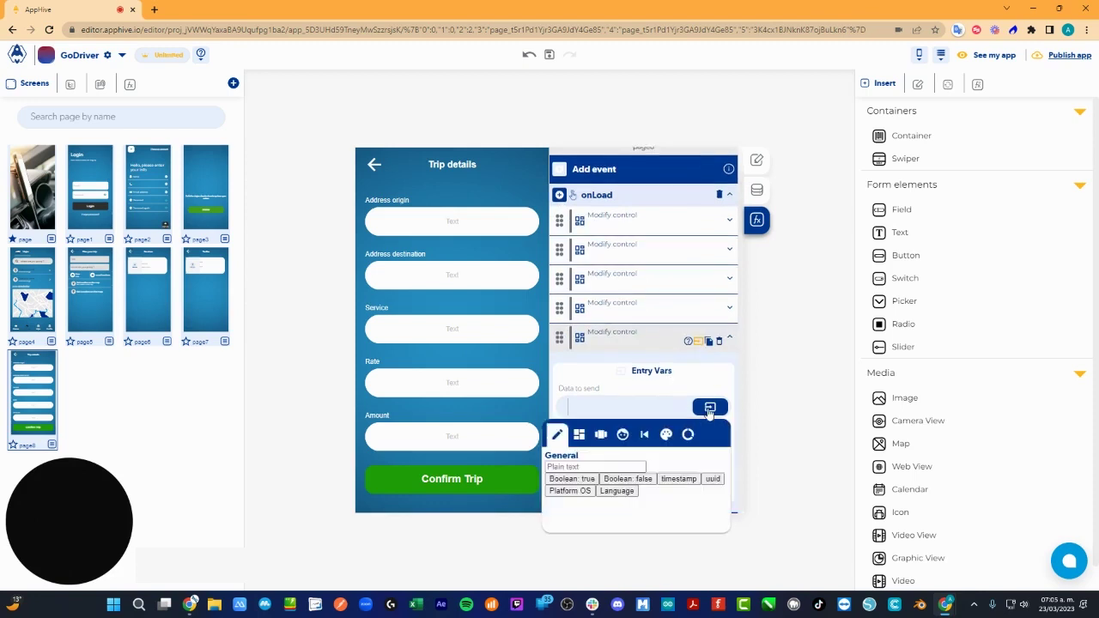
click(688, 433)
click(692, 480)
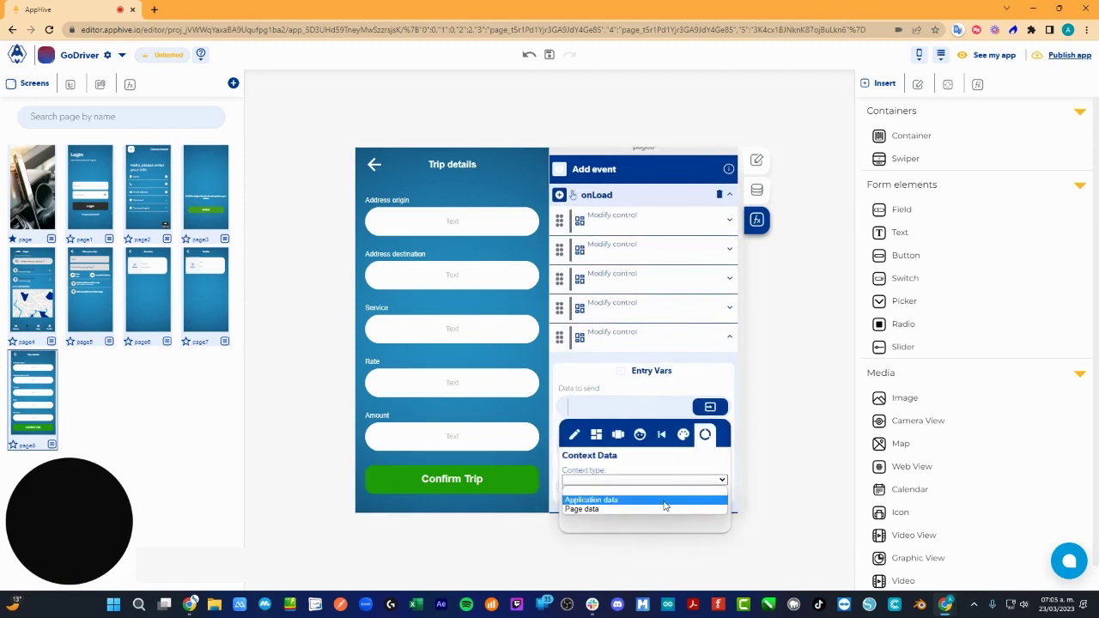
click(633, 501)
click(642, 500)
click(692, 374)
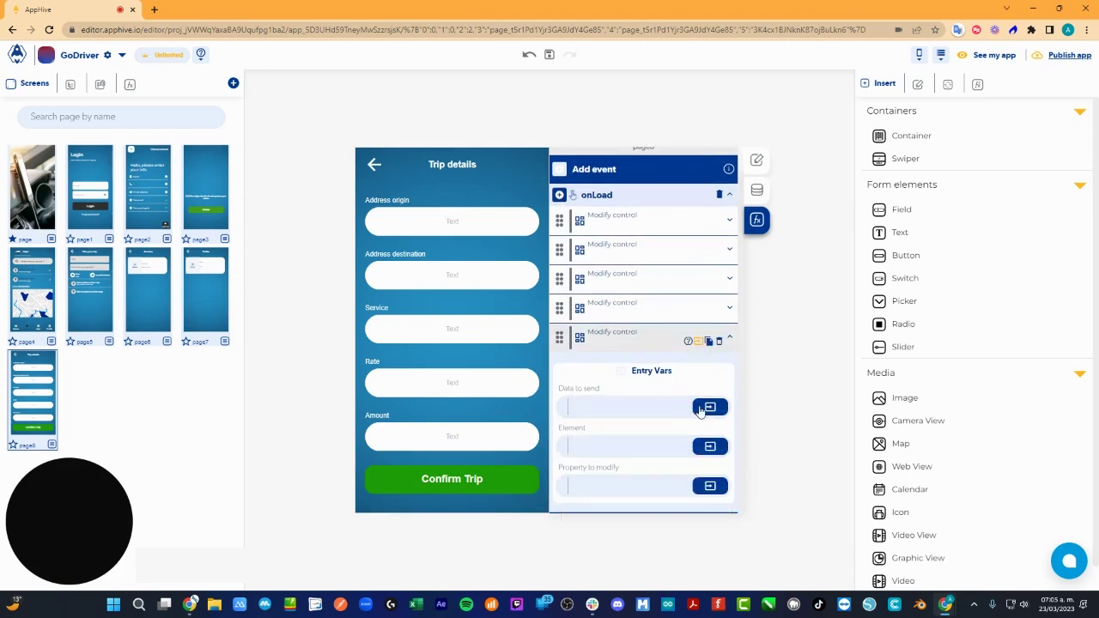
Make the fifth Modify control's data to send a complex function and add a Global Formater to its onCompute event
click(700, 411)
click(601, 435)
click(701, 453)
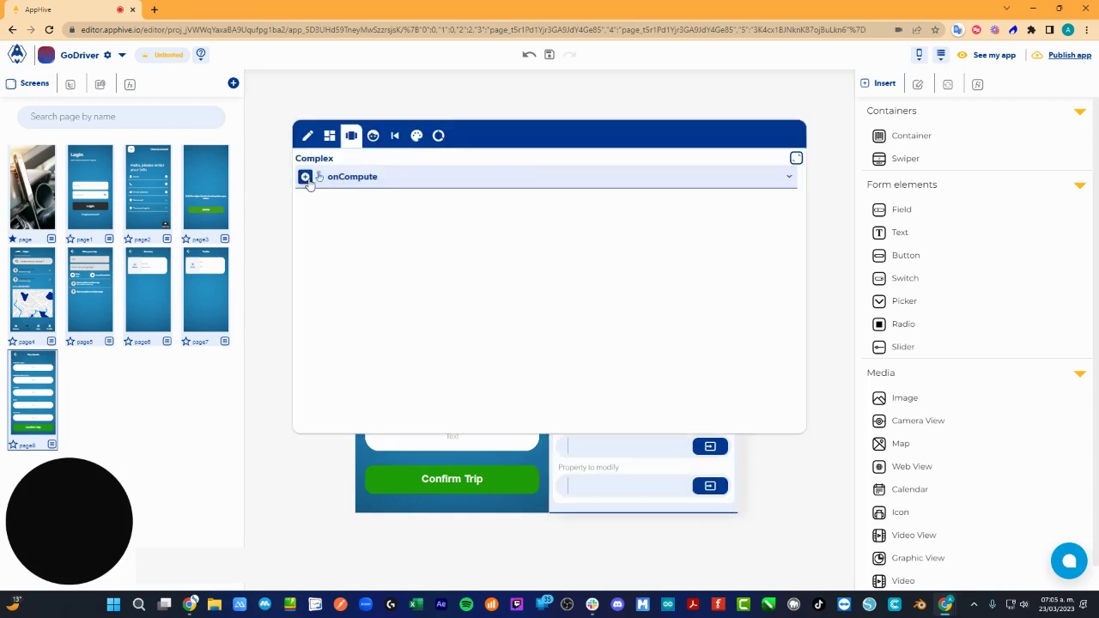
click(305, 177)
mouse_move(306, 292)
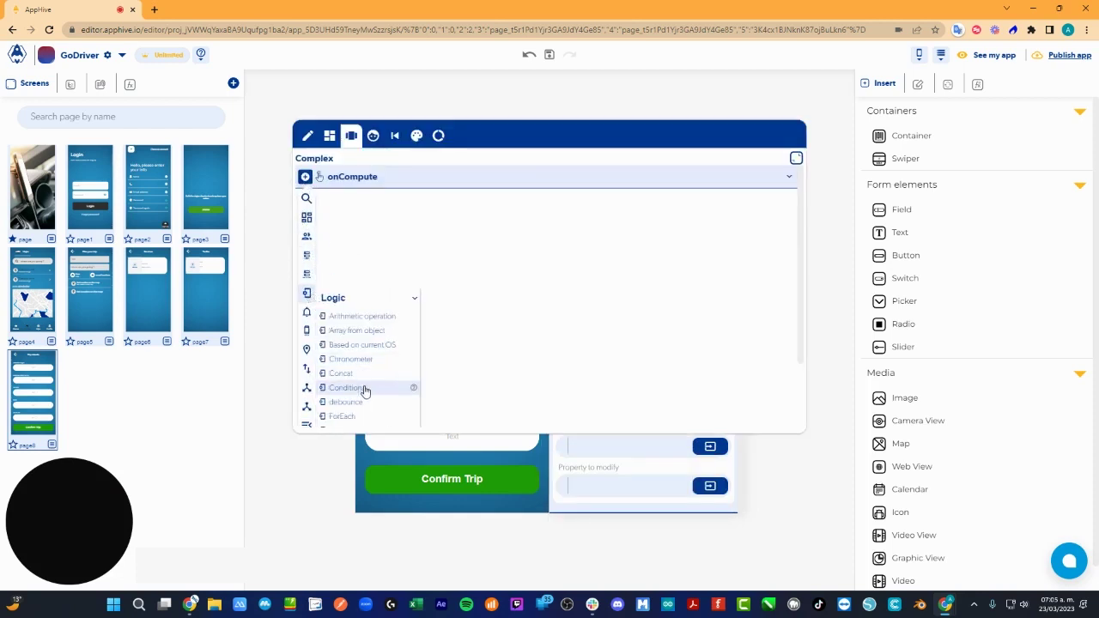
click(370, 380)
Set the Global Formater's origin data to the price attribute of the application data ___administrator_servicesData
click(761, 275)
click(764, 302)
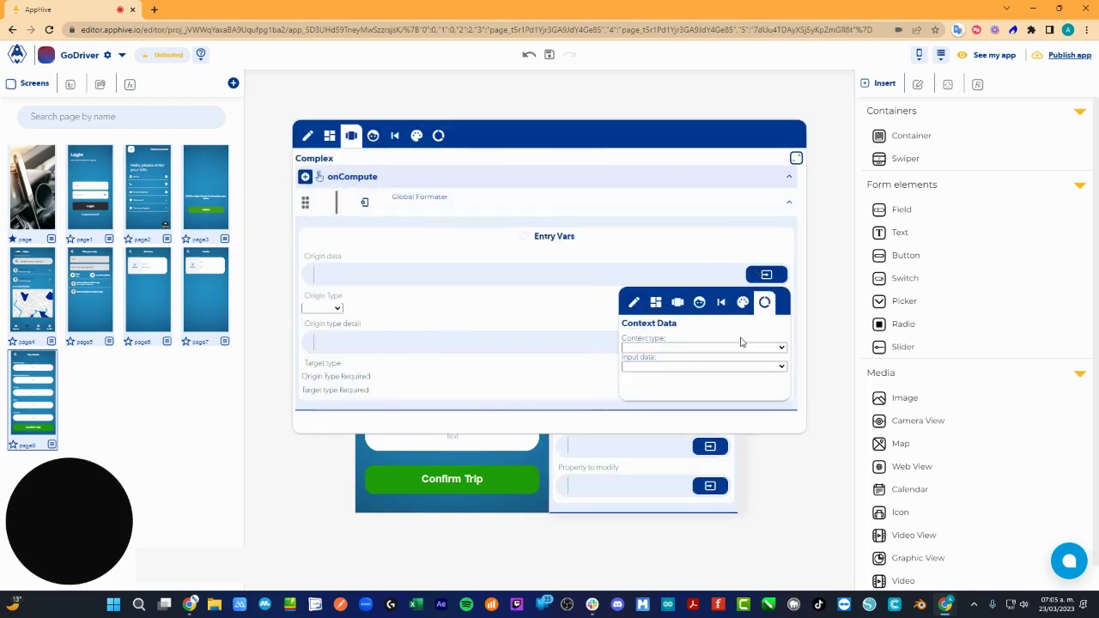
click(743, 346)
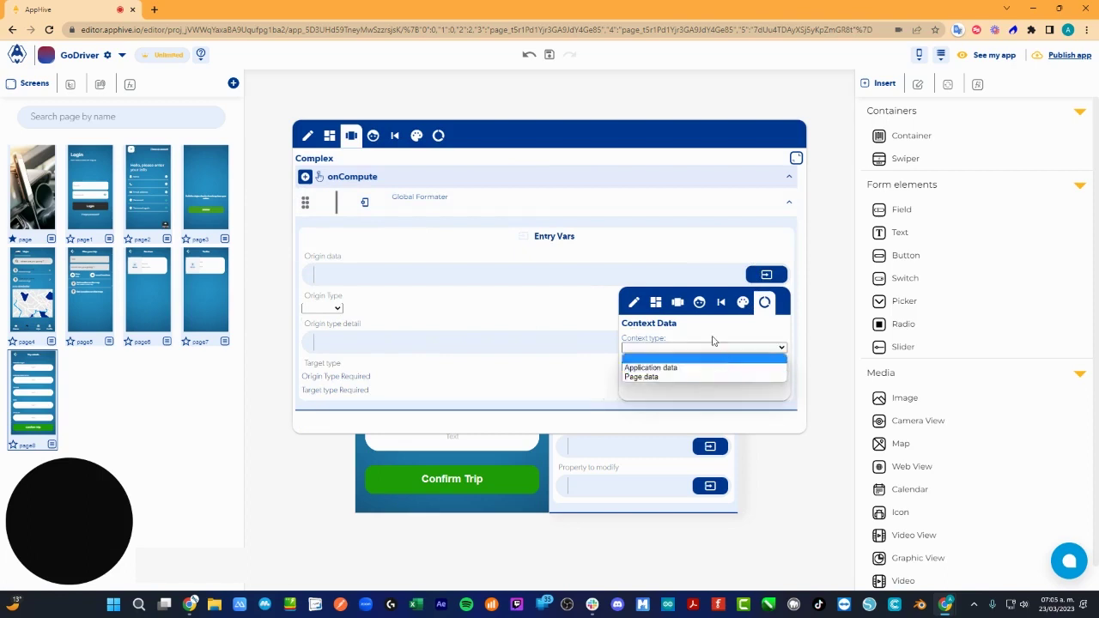
click(687, 368)
click(684, 366)
click(632, 439)
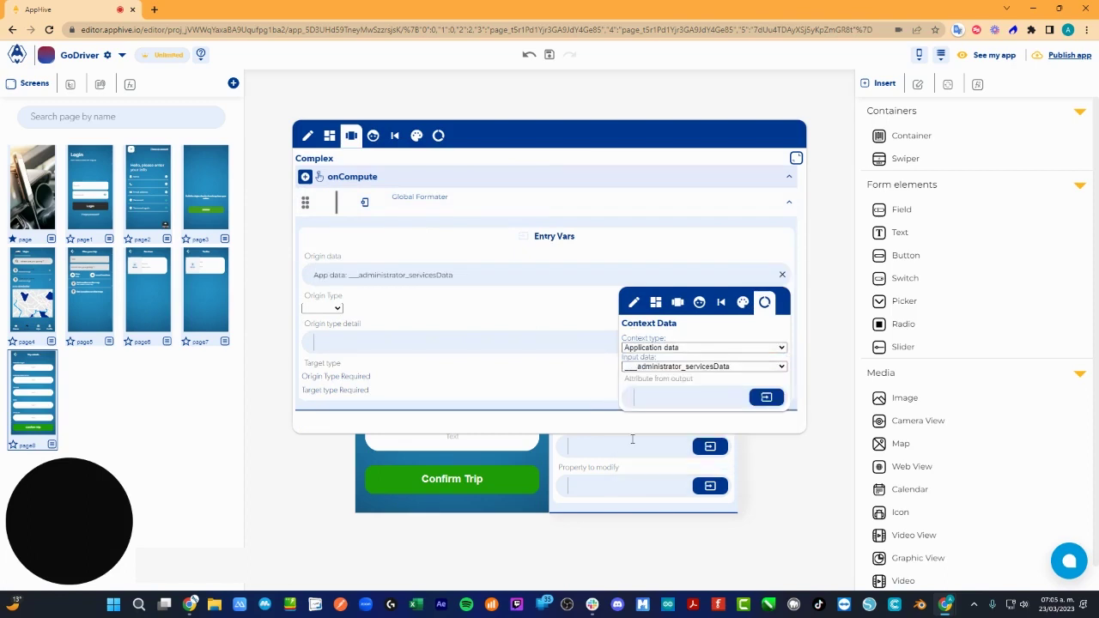
key(Return)
Set the Global Formater to convert from origin type number to target type money
click(322, 308)
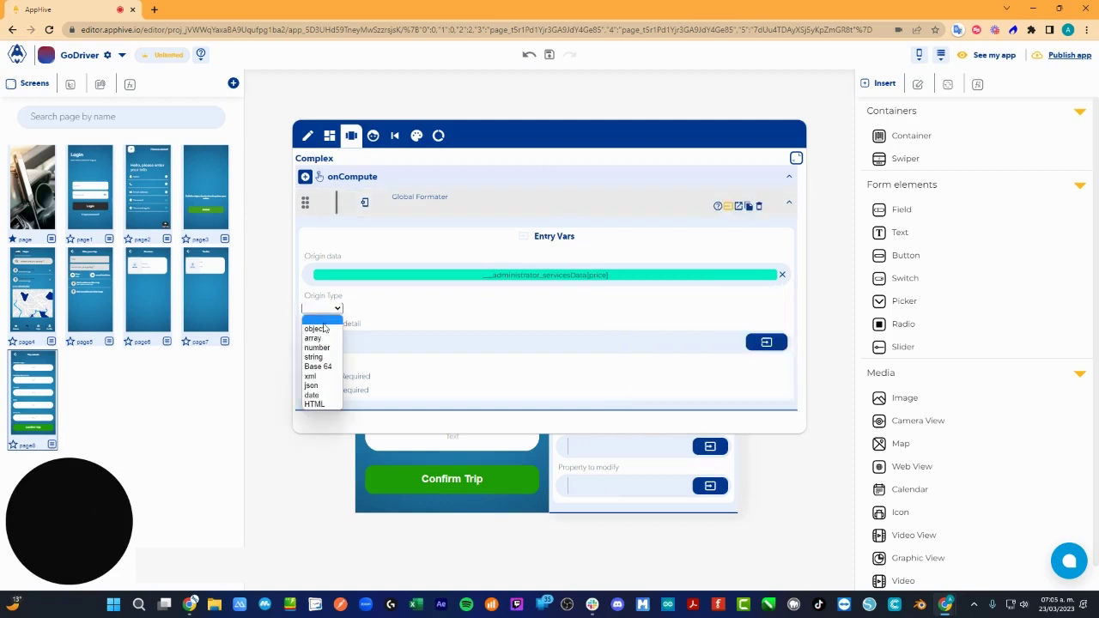
click(329, 338)
click(351, 374)
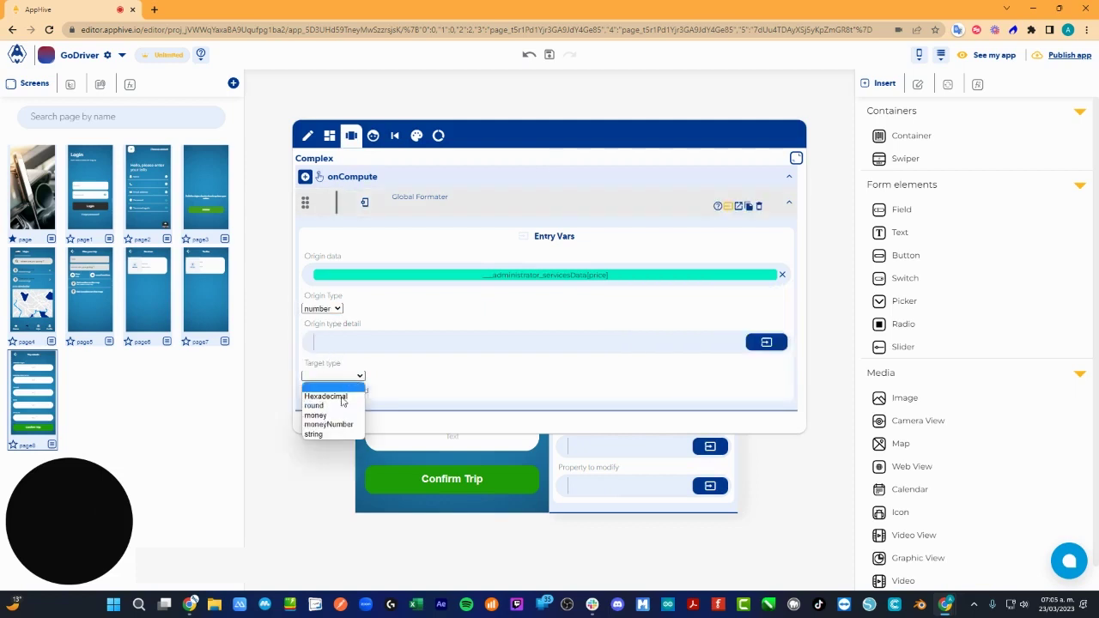
click(337, 417)
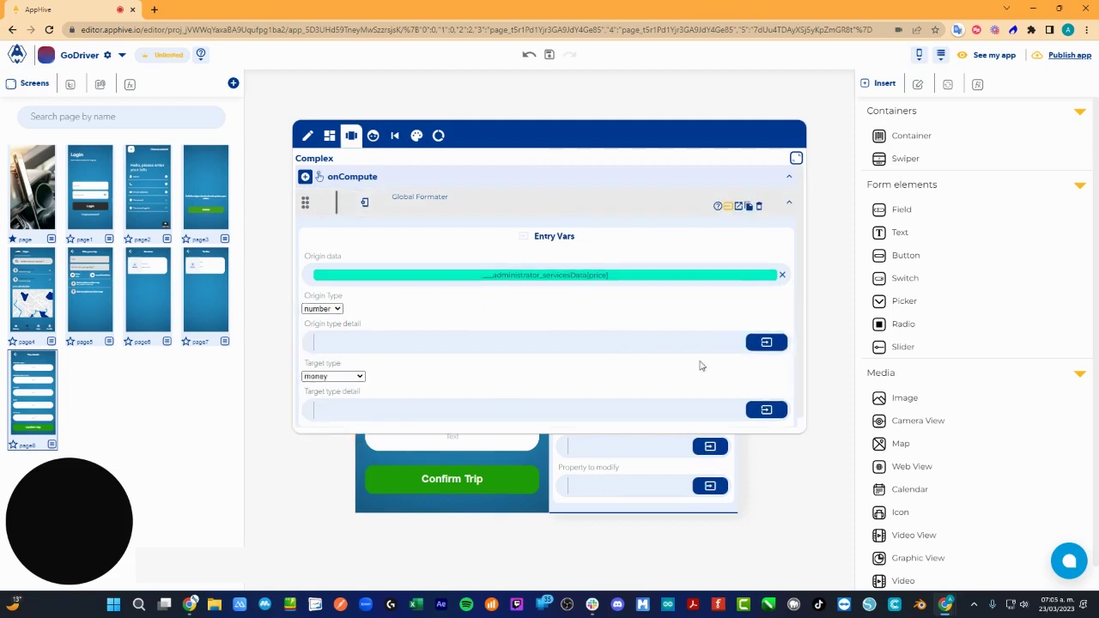
Add an onComputeCallback that returns the Global Formater's result and close the complex function
click(788, 208)
click(303, 179)
scroll(336, 409, down, 2)
click(342, 420)
click(343, 421)
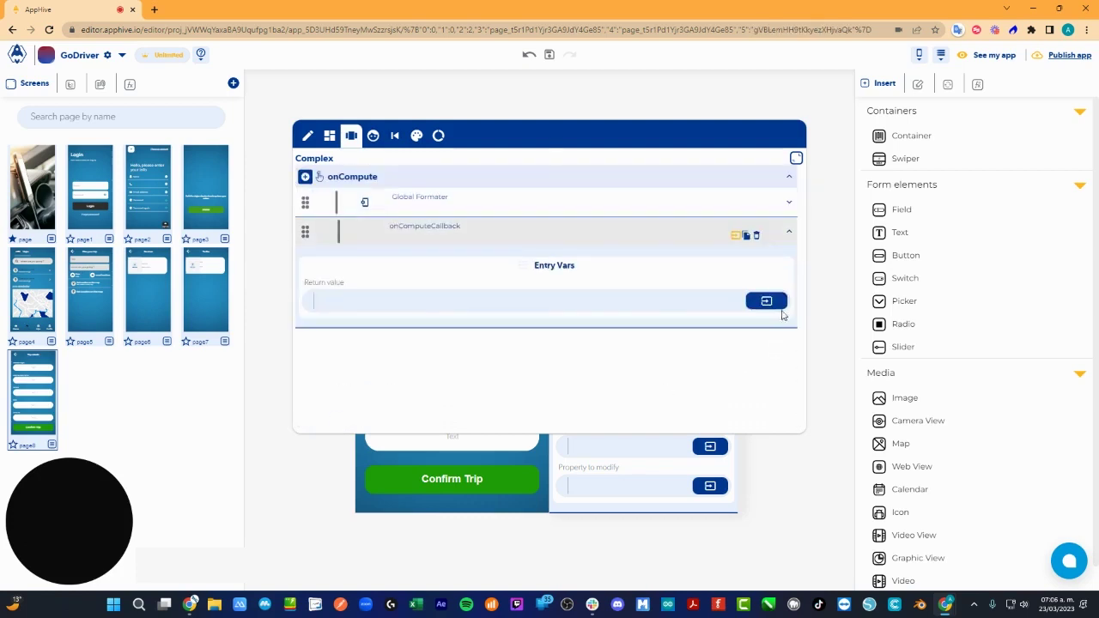
click(766, 300)
click(753, 328)
click(718, 369)
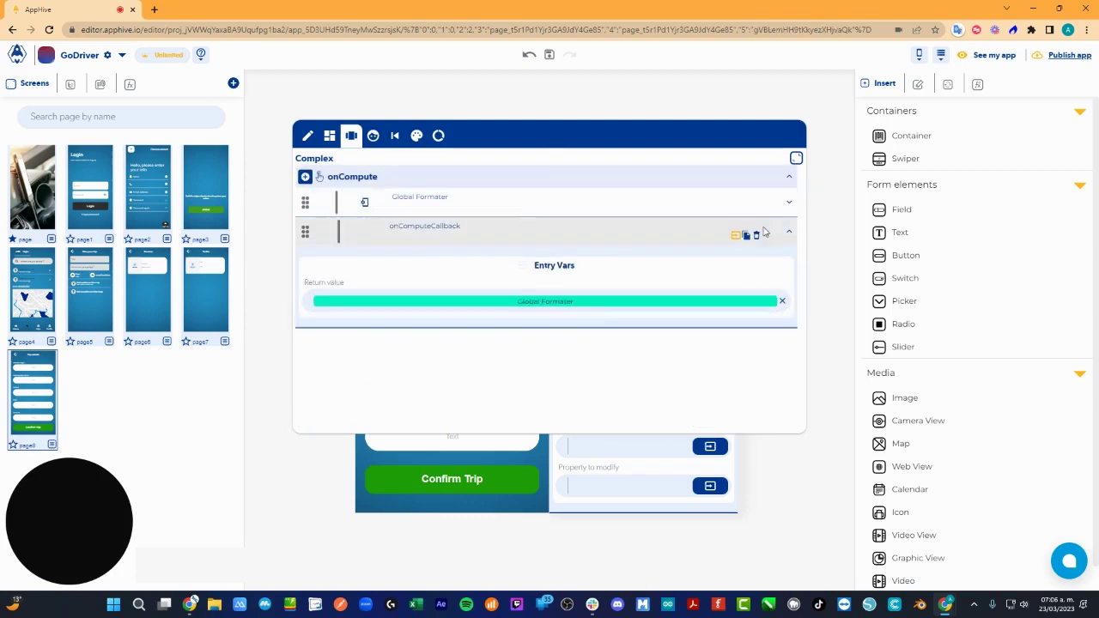
click(788, 202)
click(794, 160)
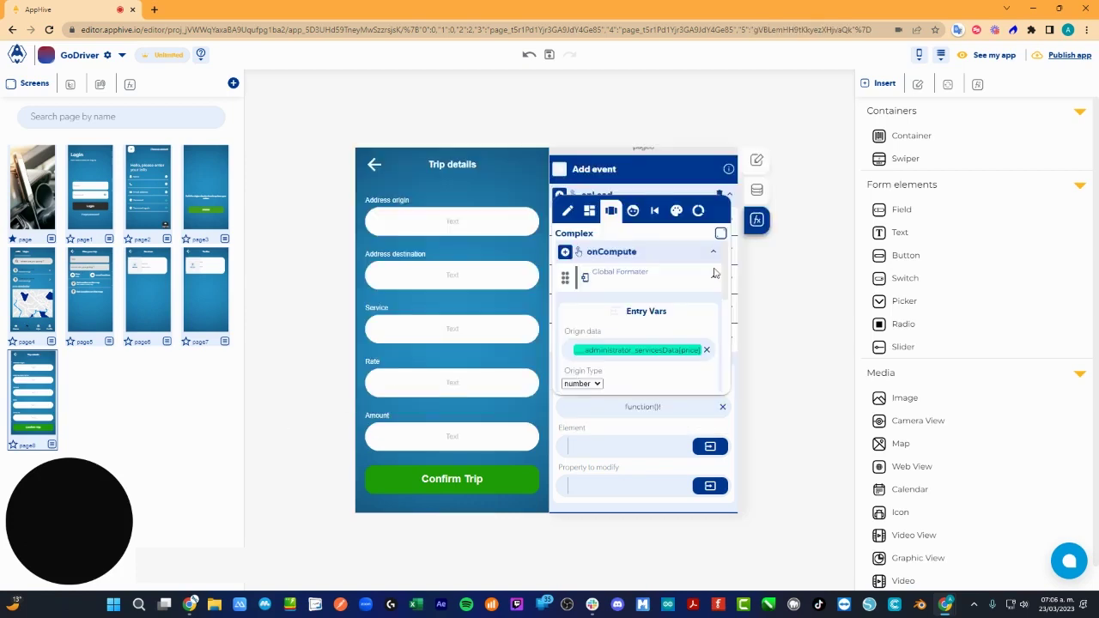
click(602, 432)
Target the amount field in the fifth Modify control and set value as the property to modify
click(709, 446)
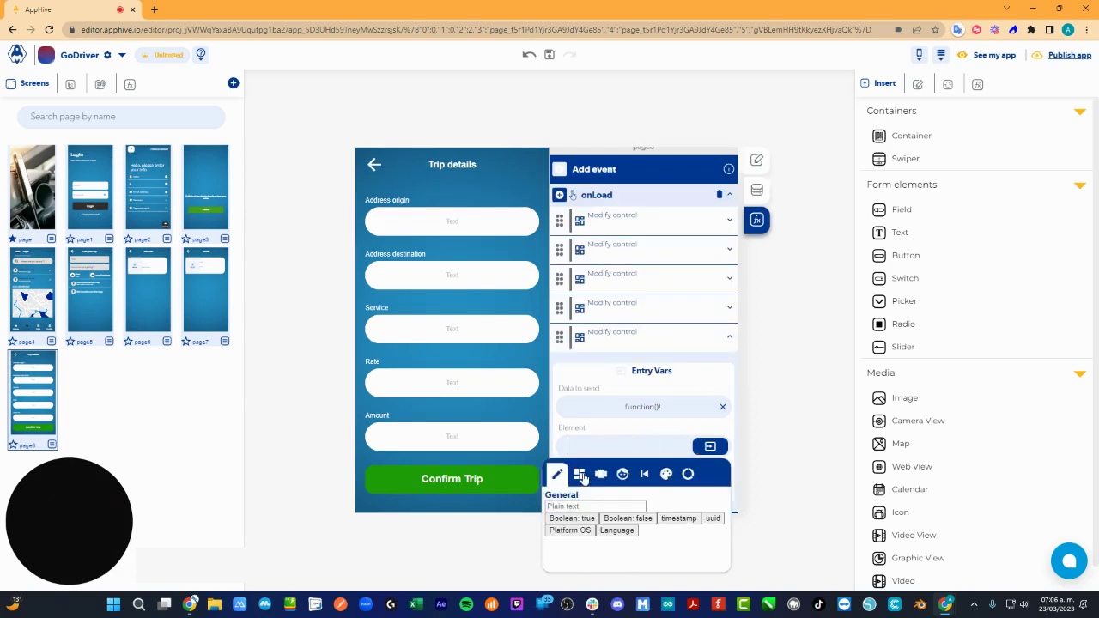
click(596, 474)
text(amoun)
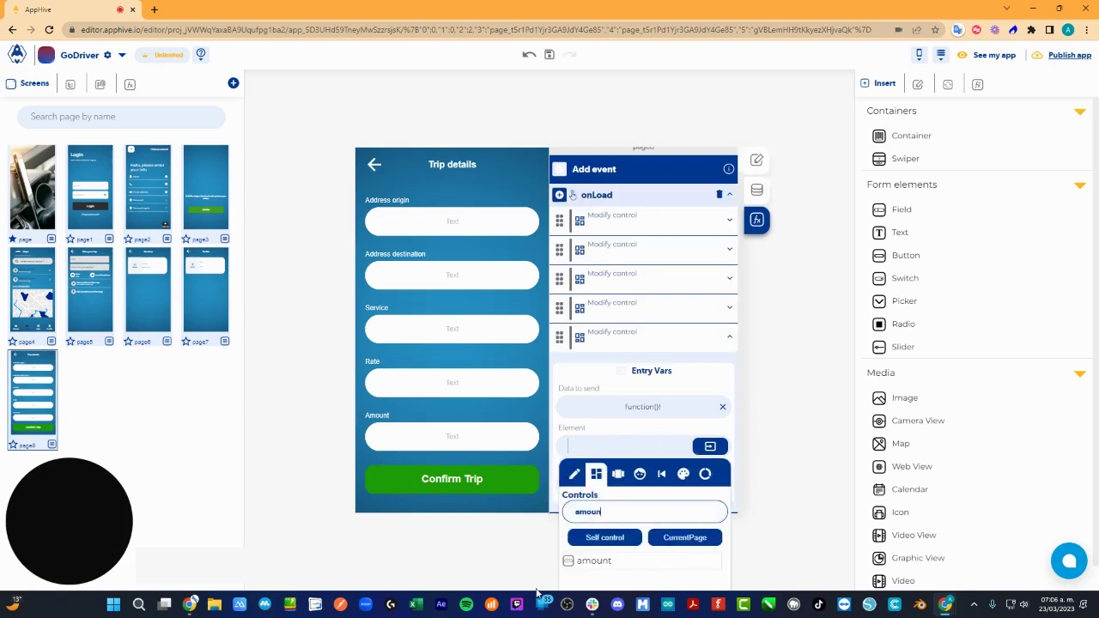
click(594, 561)
click(602, 491)
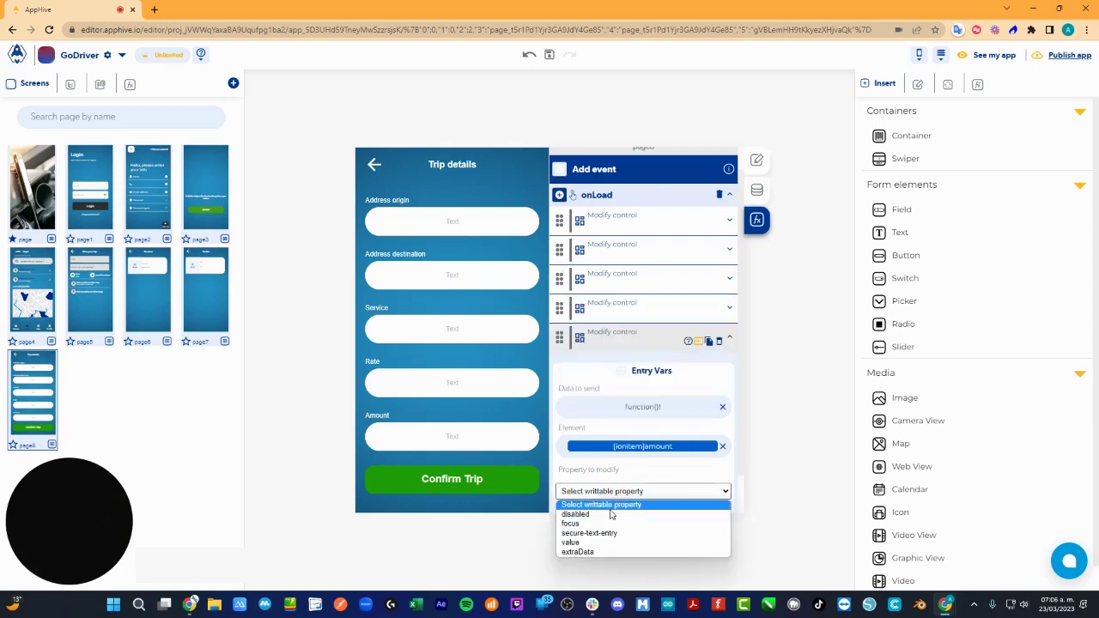
click(585, 548)
click(723, 341)
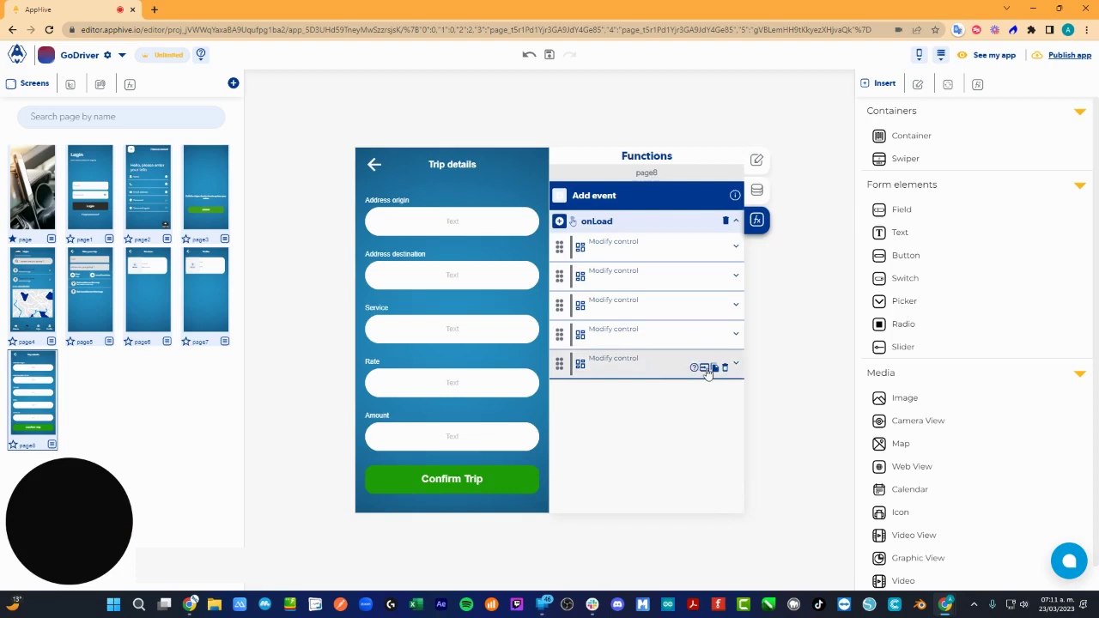
Change the origin data of the amount field's Global Formater to the price attribute of rateData
click(707, 371)
scroll(690, 455, down, 1)
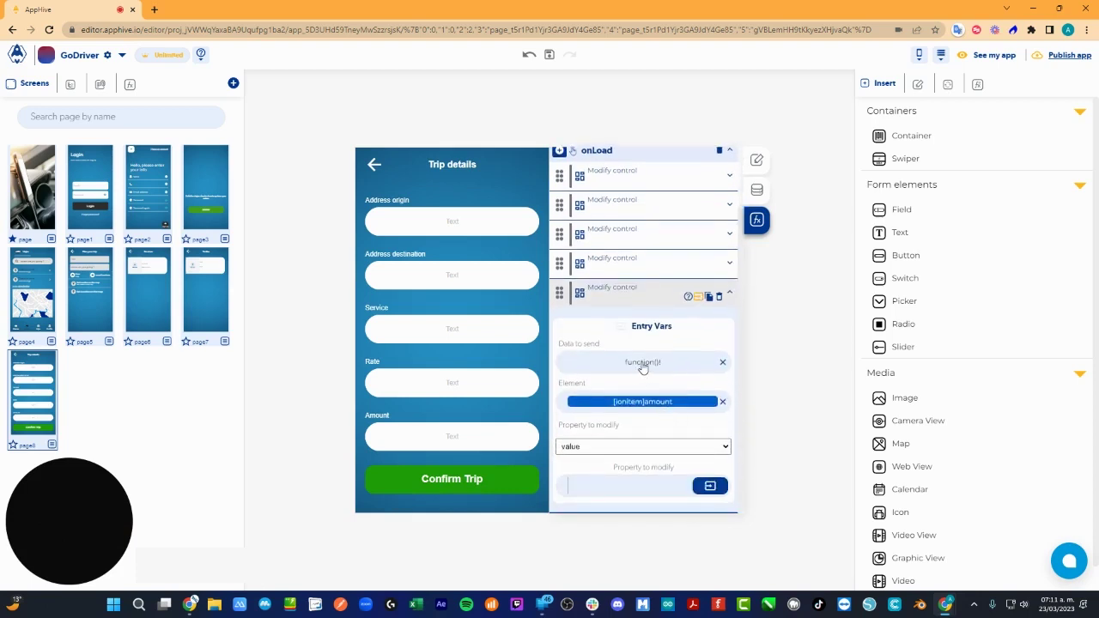
click(643, 363)
click(720, 416)
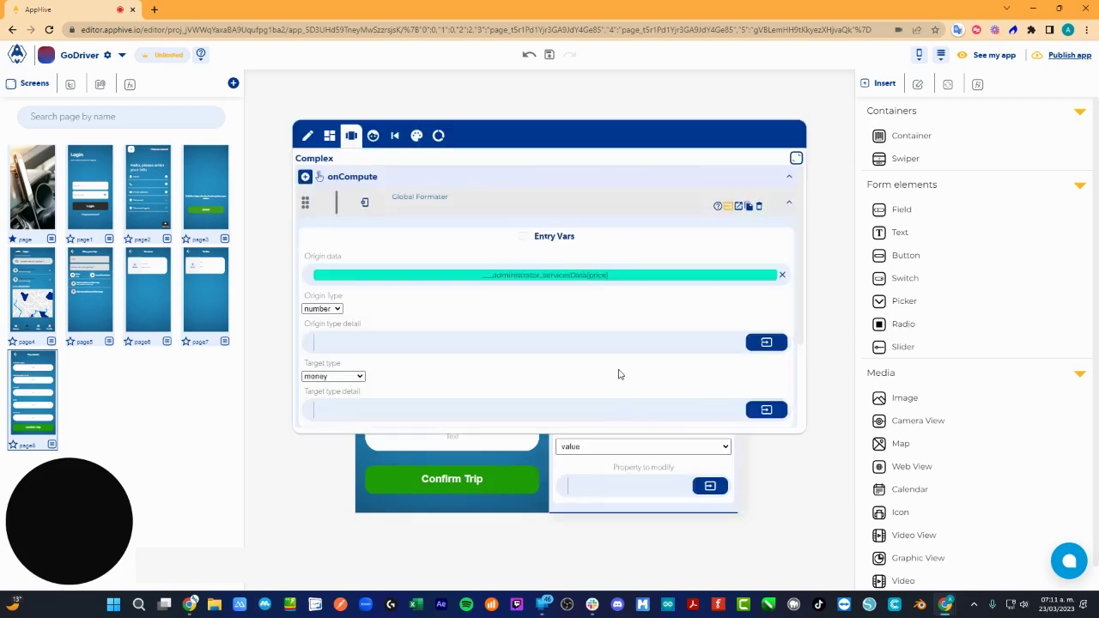
click(675, 277)
click(746, 303)
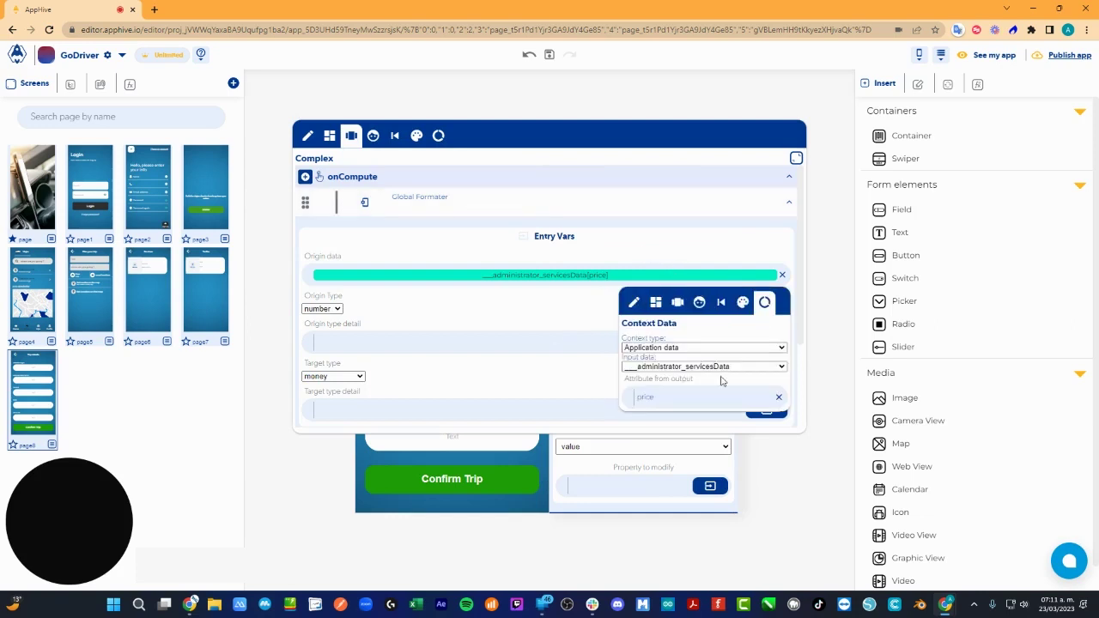
click(718, 368)
click(661, 443)
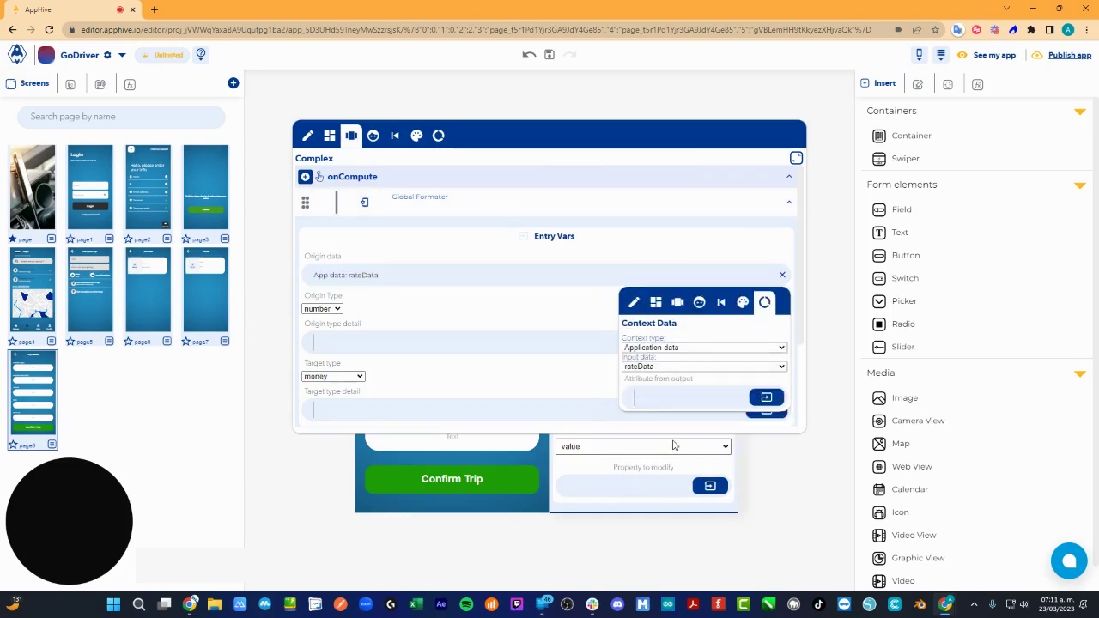
click(678, 398)
text(price)
click(838, 150)
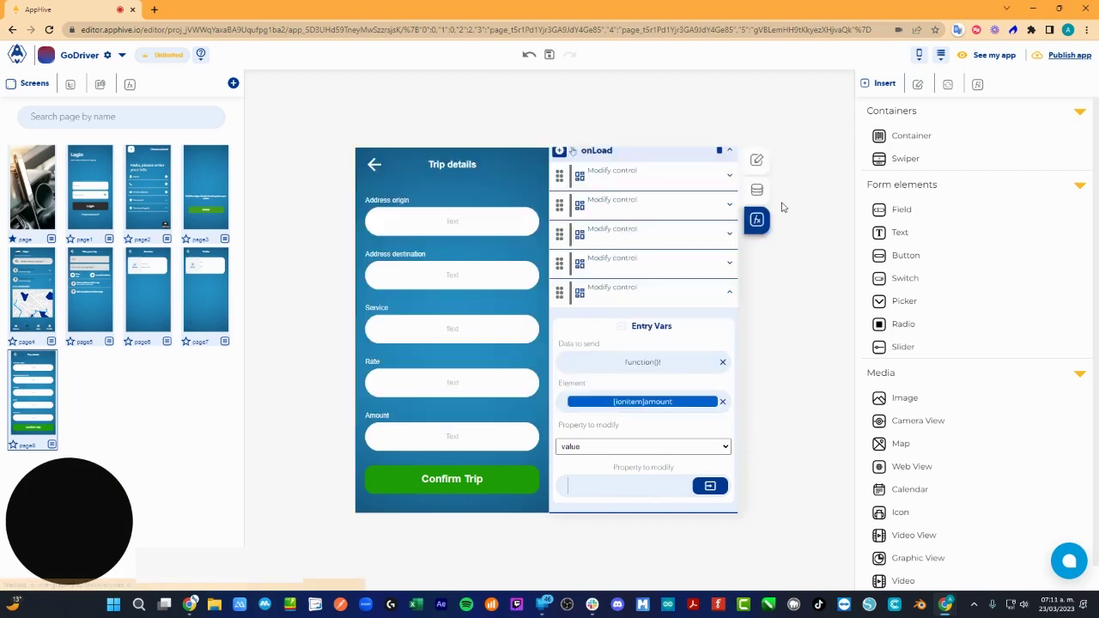
Insert a container between the Address origin field and the Address destination label on the Trip details screen
click(469, 231)
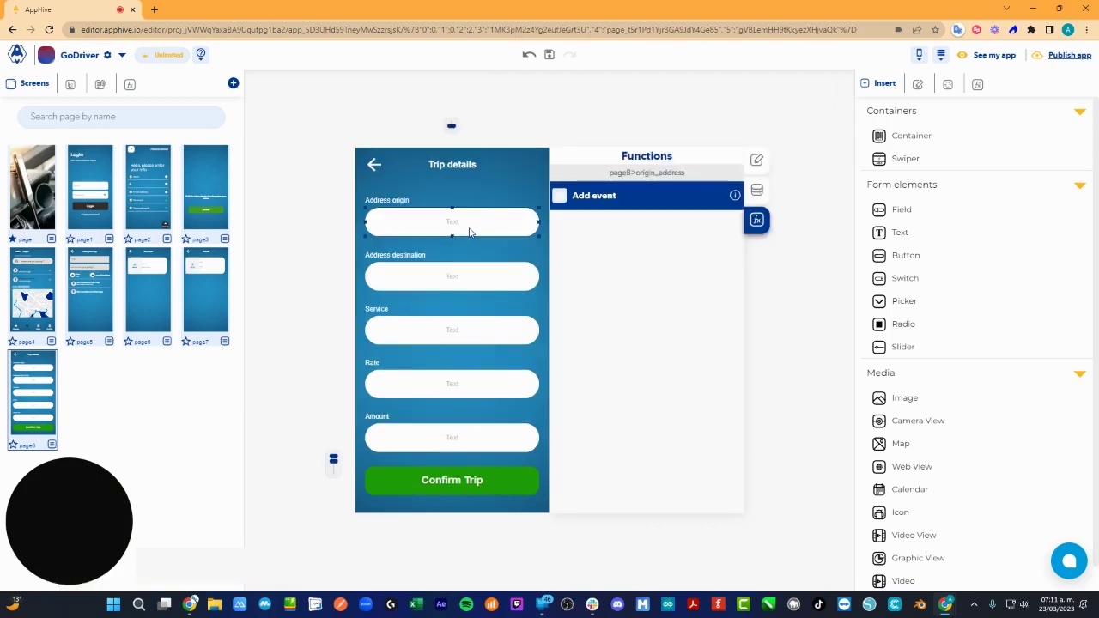
click(300, 201)
drag(923, 135, 432, 249)
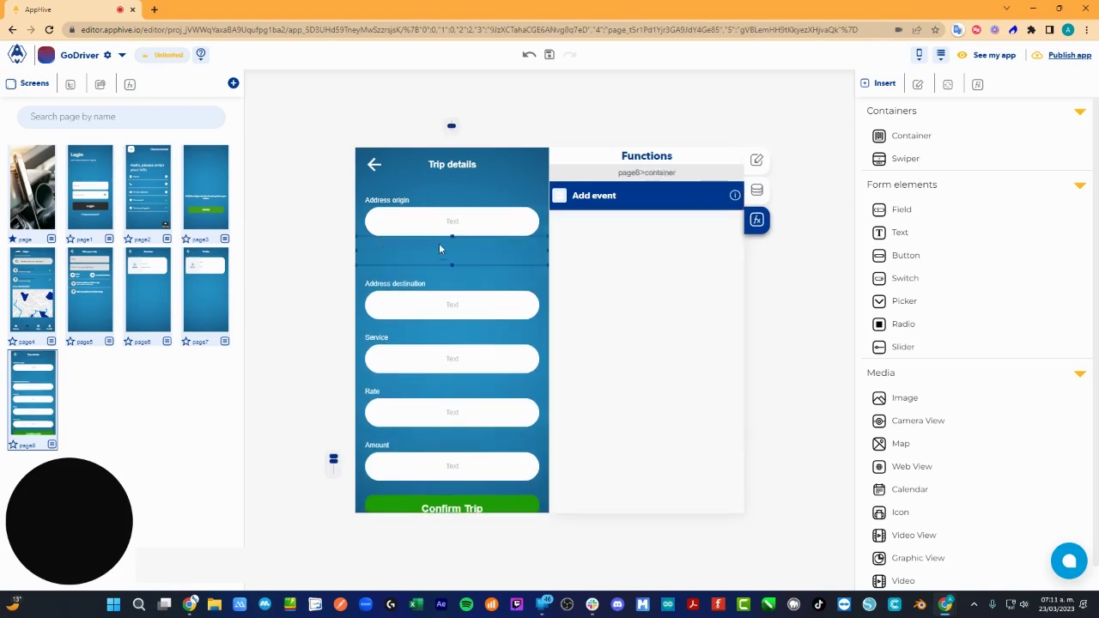
Set the new container's top outer margin to 5 px
click(756, 159)
scroll(671, 437, down, 5)
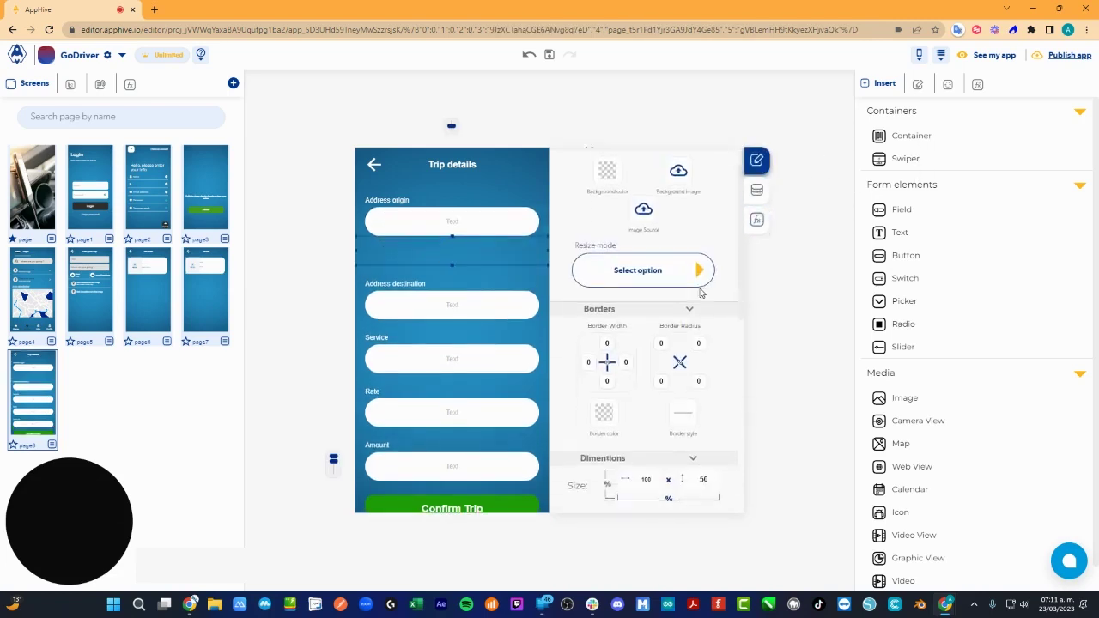
scroll(670, 437, down, 5)
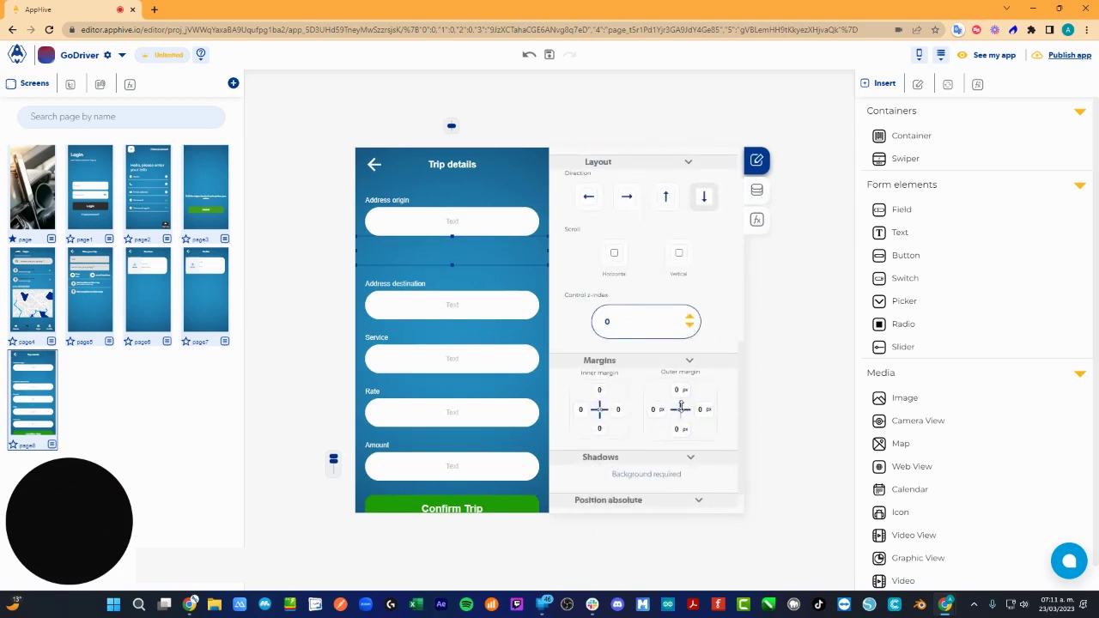
click(681, 410)
click(459, 216)
click(479, 249)
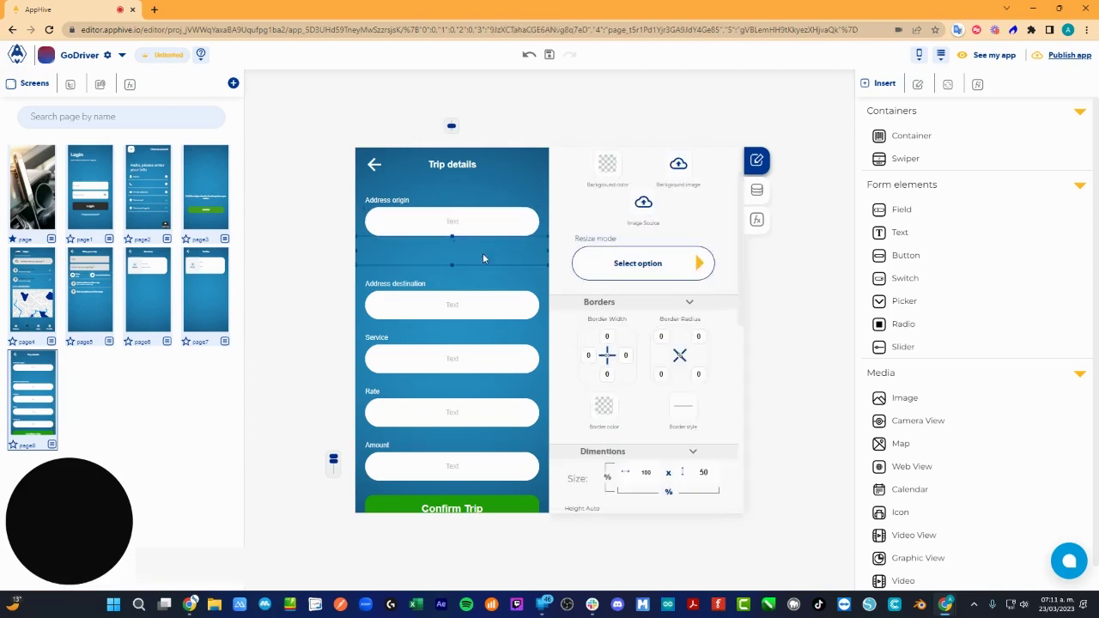
scroll(671, 443, down, 2)
scroll(672, 439, down, 5)
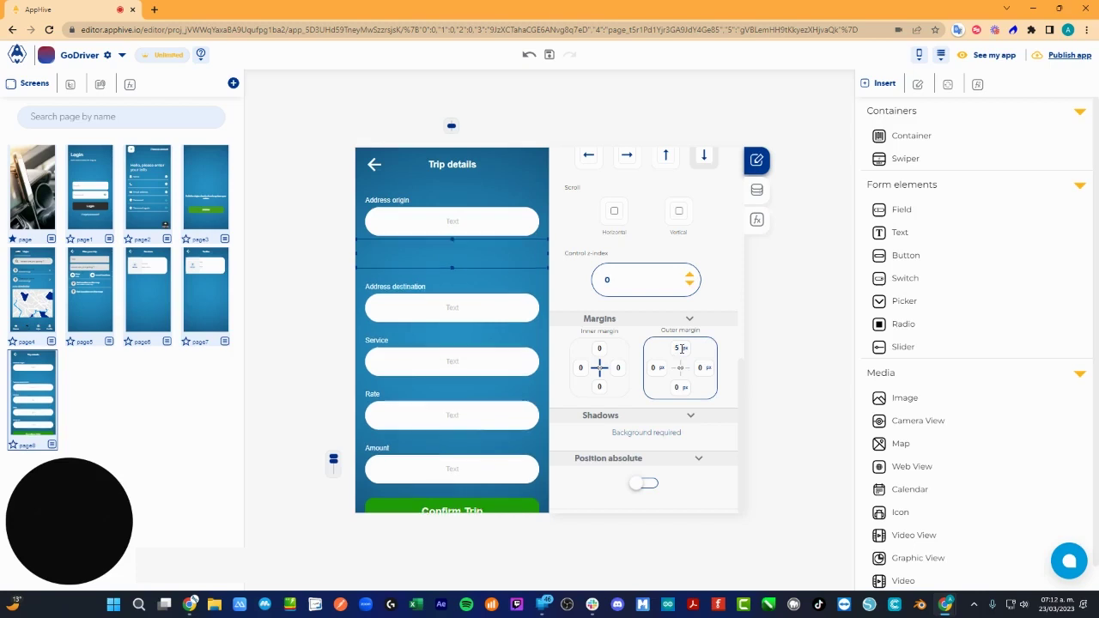
Set the new container's width to 90% and the radius of its corners to 25
scroll(637, 260, up, 5)
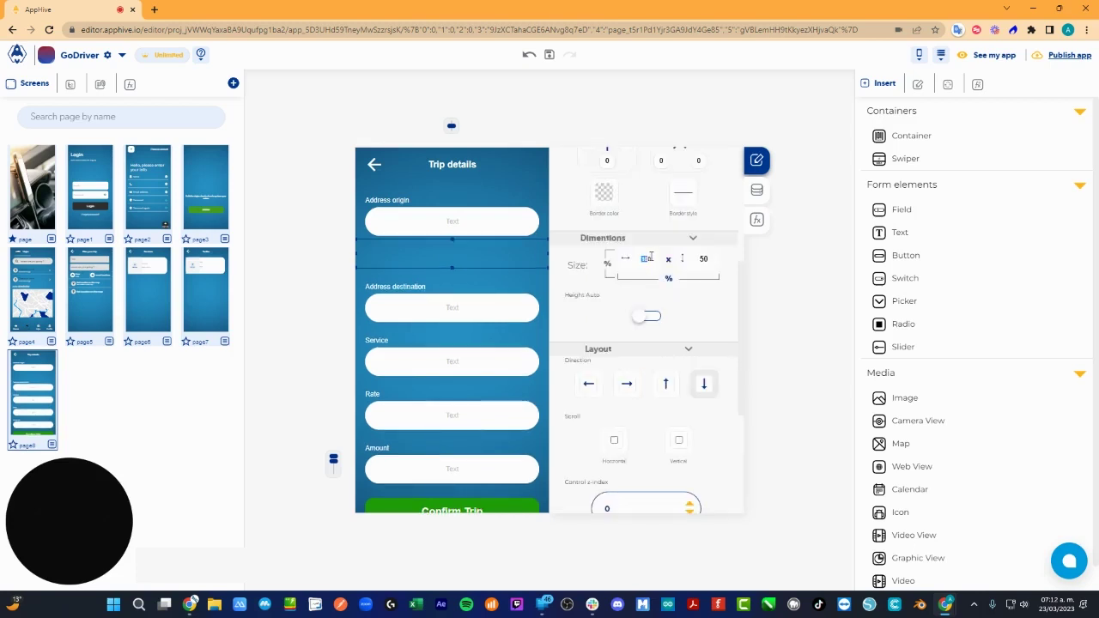
text(90)
scroll(661, 277, down, 3)
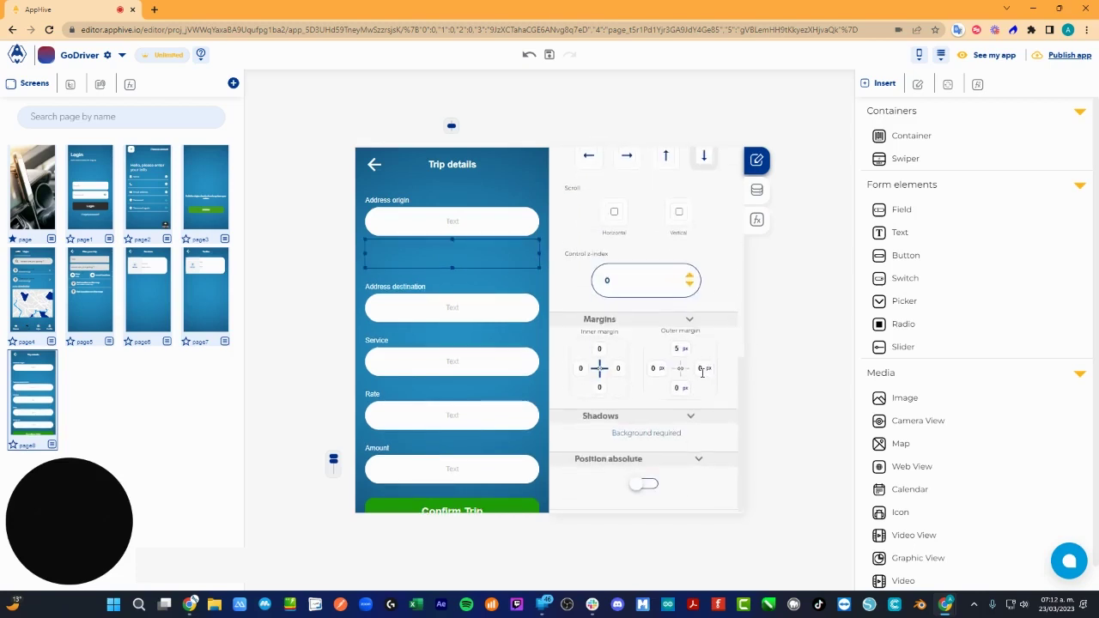
scroll(659, 378, up, 5)
click(698, 296)
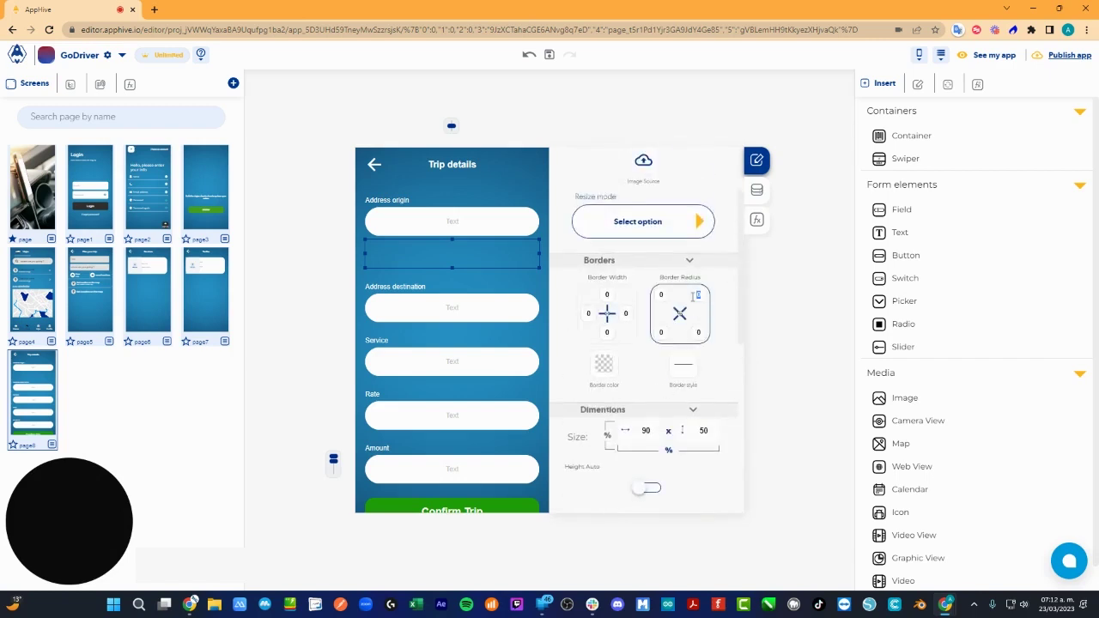
text(25)
Give the new container on the Trip details screen a white background
scroll(653, 275, up, 5)
click(611, 232)
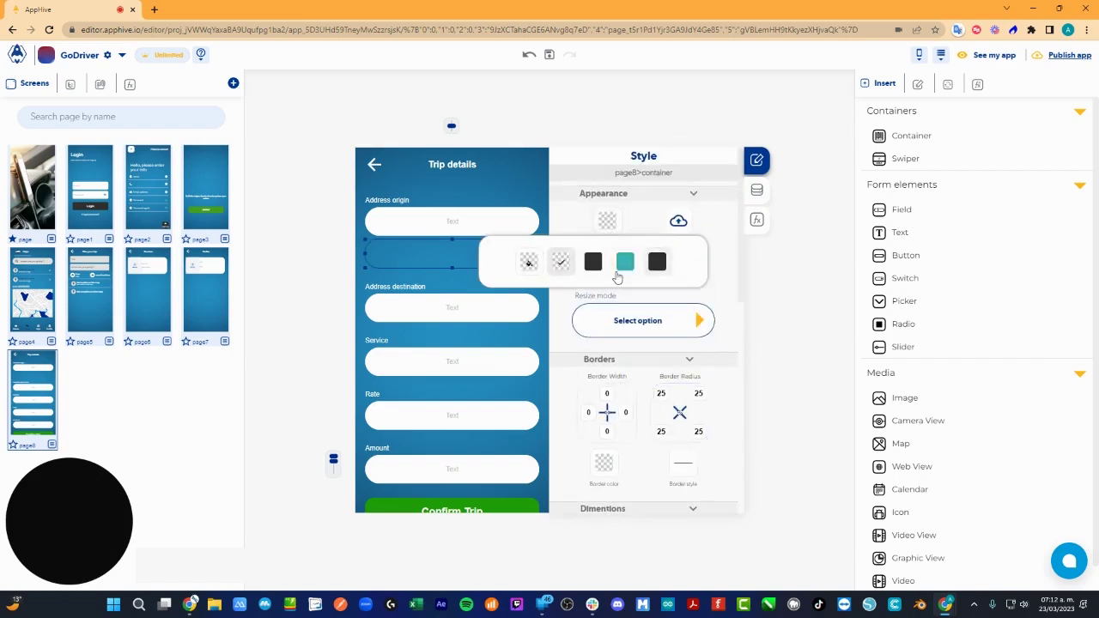
click(562, 260)
click(476, 226)
Insert a Text control in the white container, centre its text and enable Height Auto for it
drag(866, 226, 485, 250)
click(588, 413)
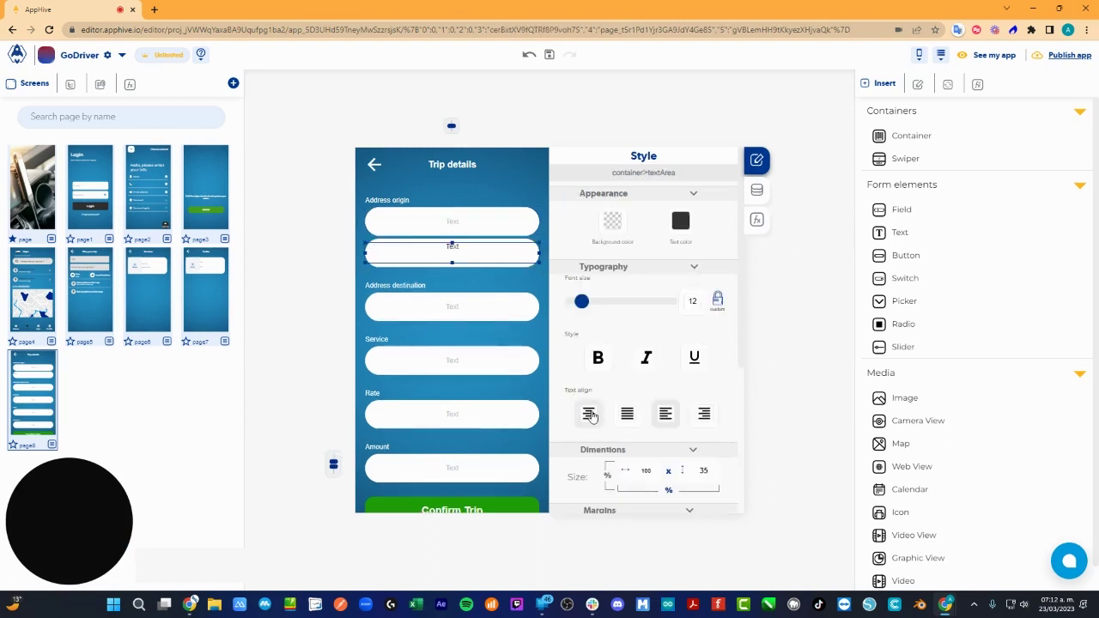
click(757, 190)
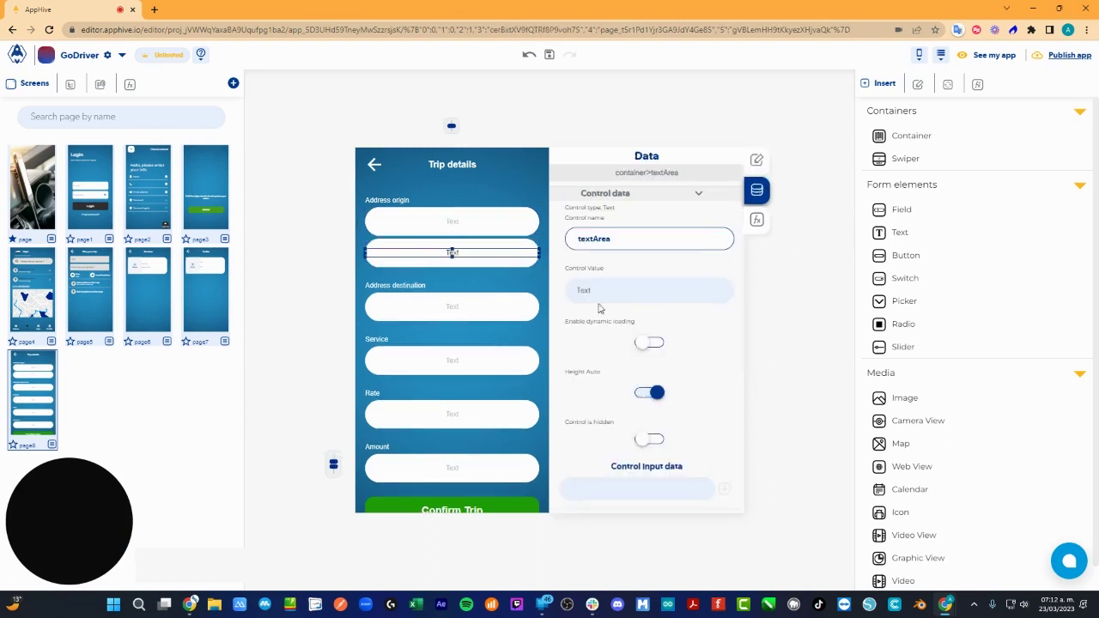
click(755, 162)
scroll(647, 366, down, 2)
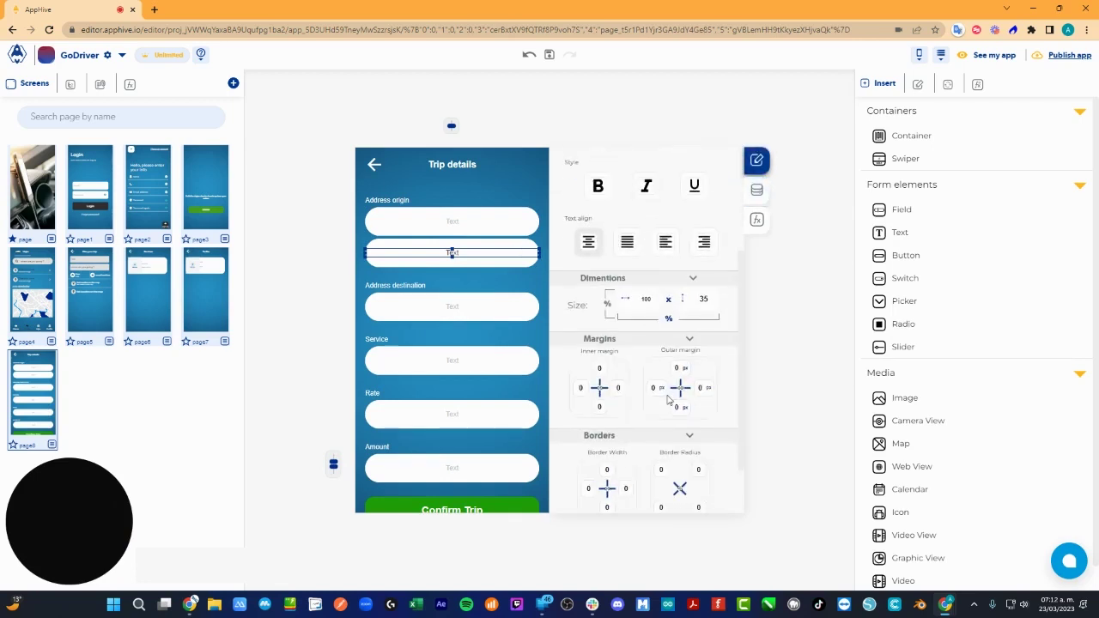
scroll(676, 413, up, 2)
Name the text control in the new container origin_address
click(372, 250)
click(440, 209)
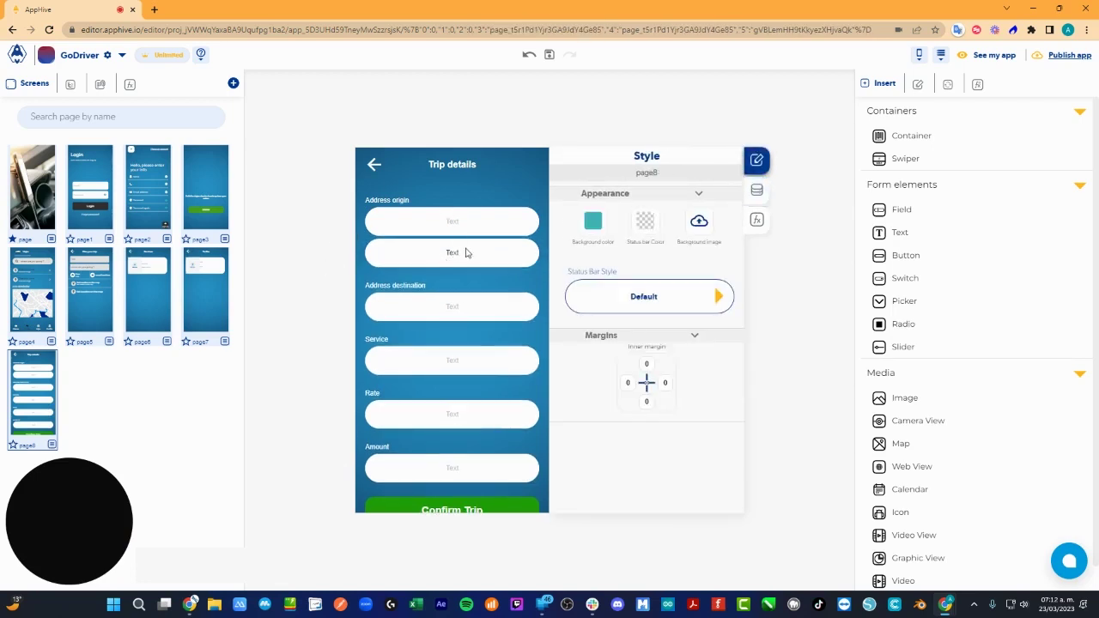
click(757, 191)
click(452, 253)
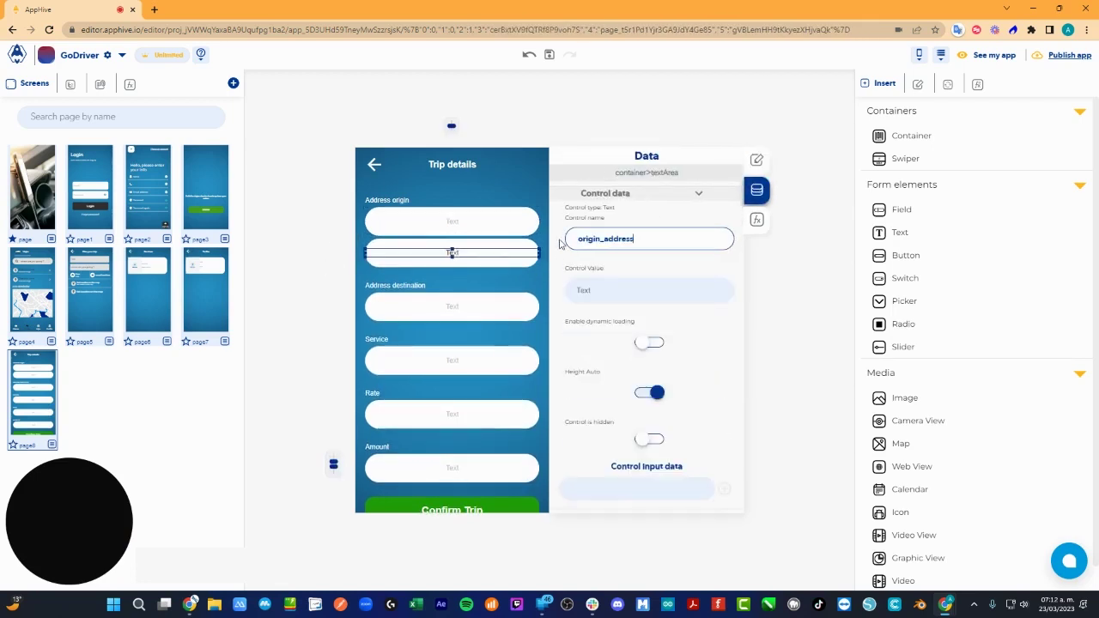
click(534, 247)
Compare the original Address origin field's control name with the new text's name and delete the original field
click(471, 226)
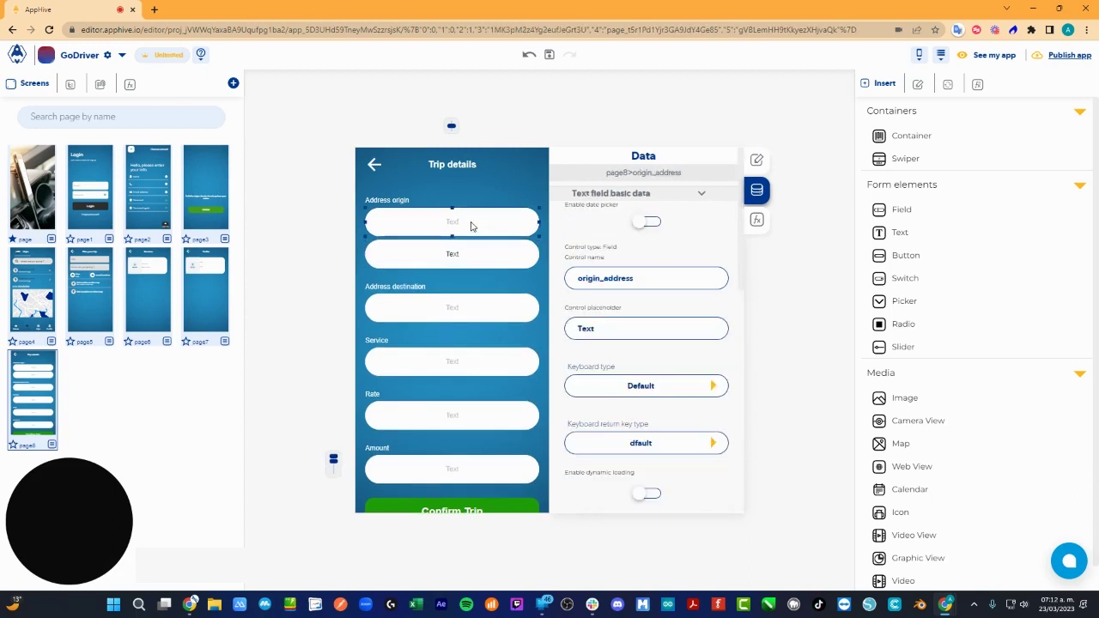
drag(643, 279, 562, 291)
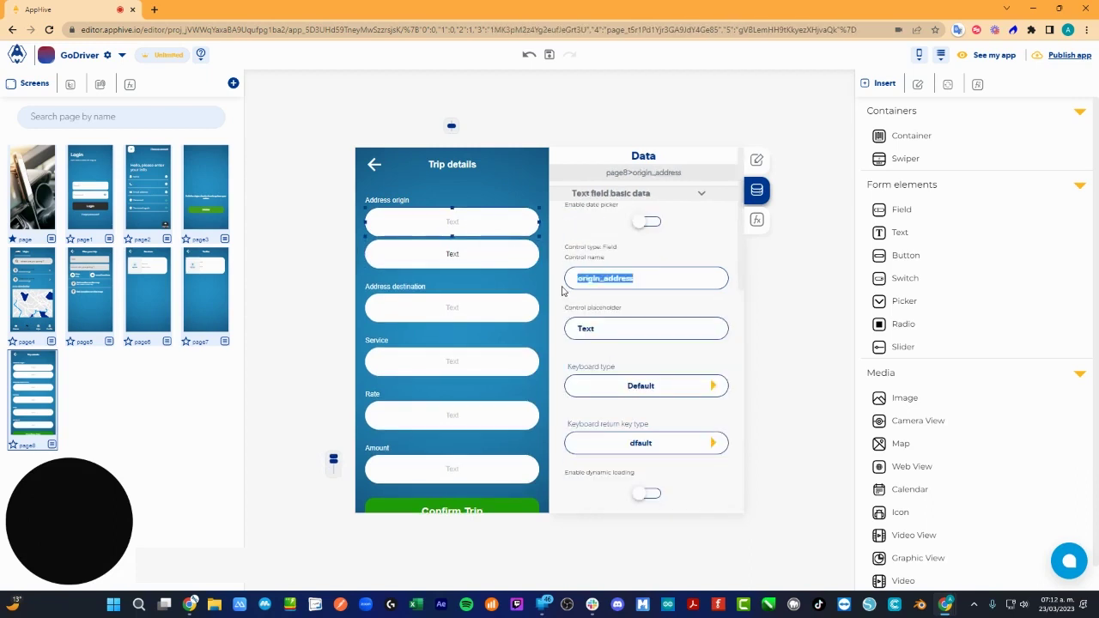
click(524, 259)
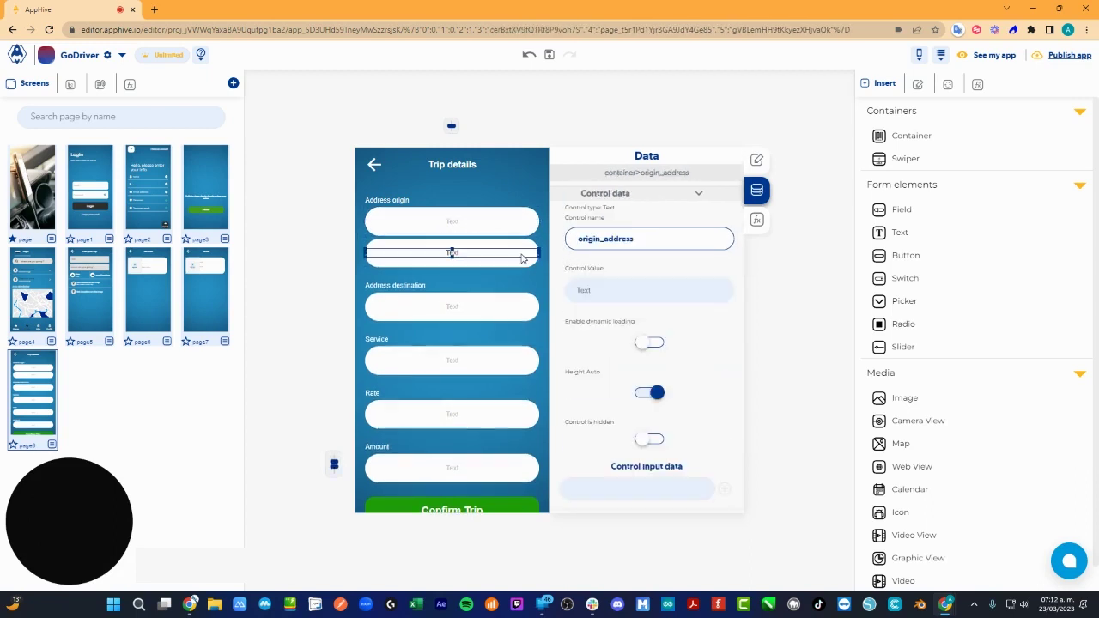
click(470, 224)
key(Delete)
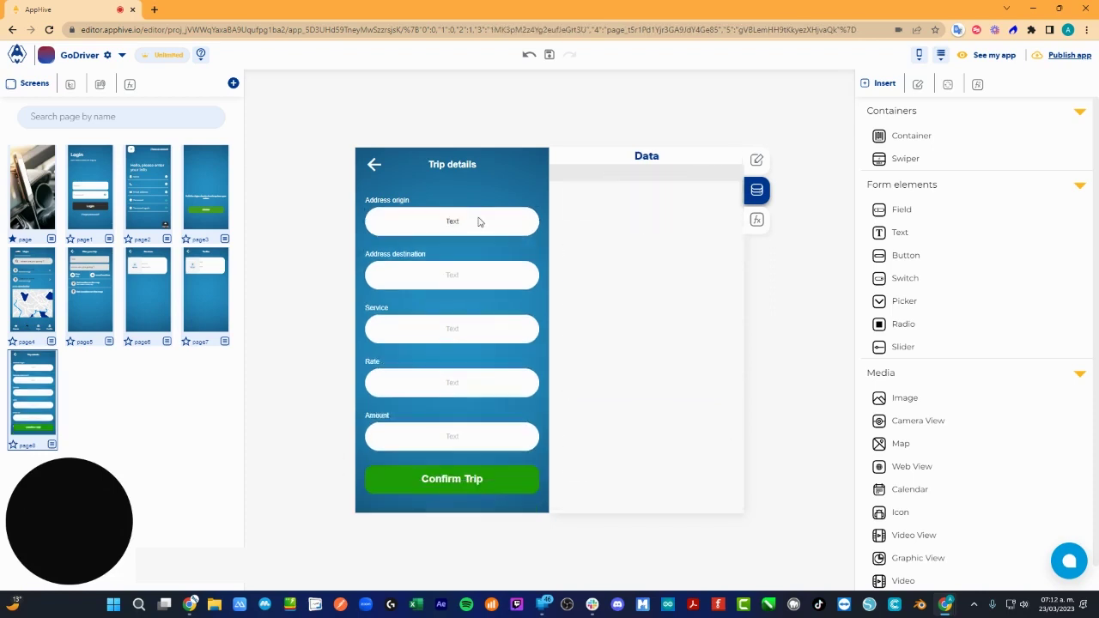
Copy the Address origin container and paste it into the Address destination, Service and Rate sections
click(503, 234)
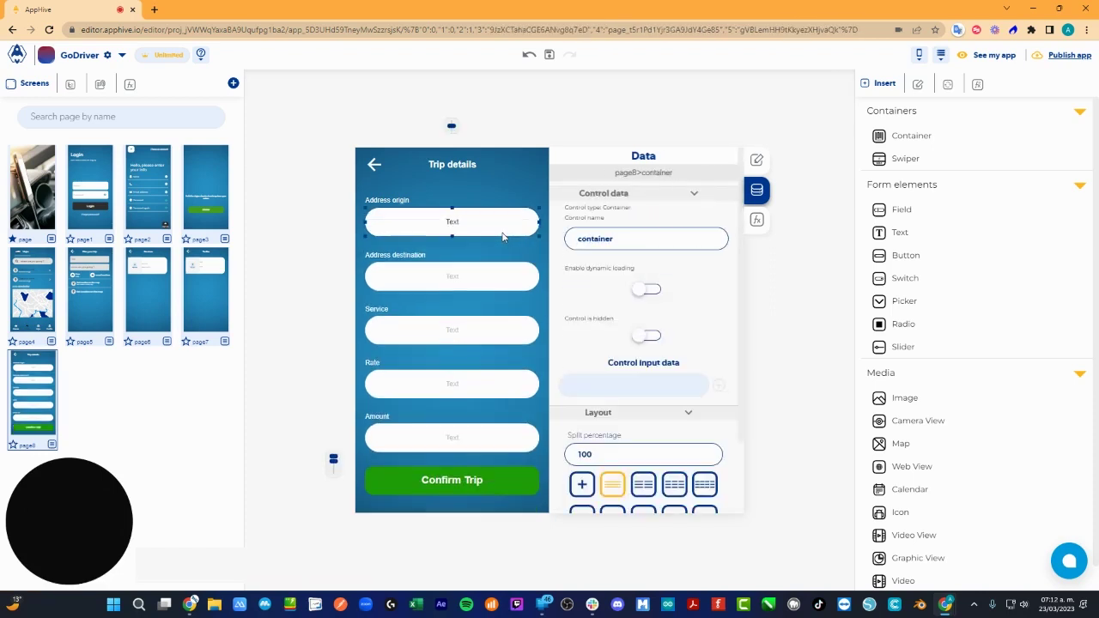
key(ctrl+c)
key(ctrl+v)
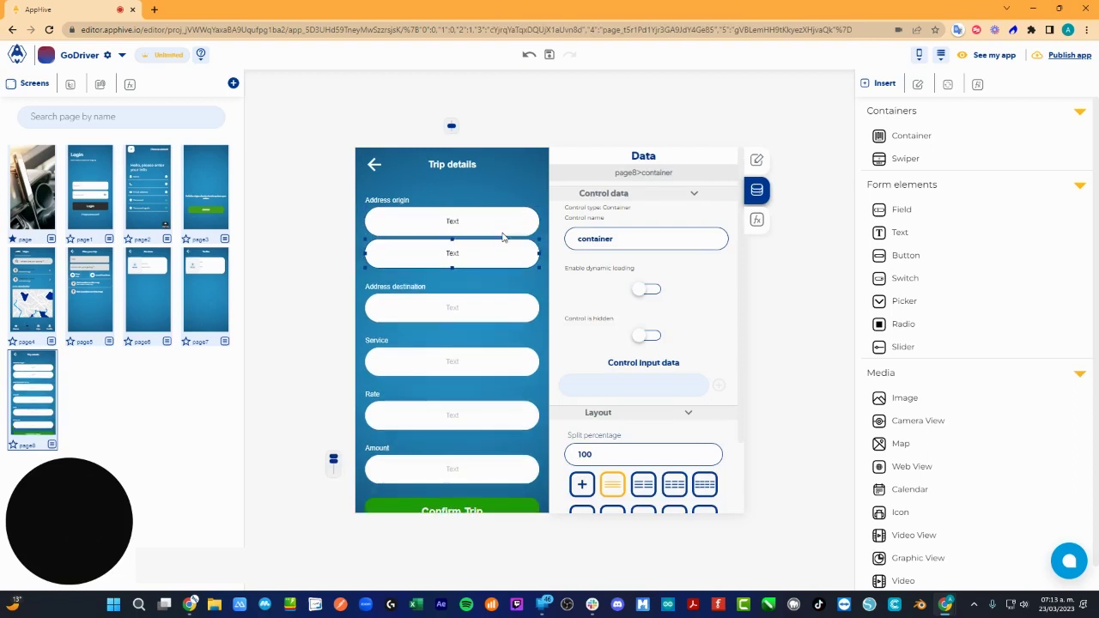
key(Down)
key(Down)
key(ctrl+v)
key(Down)
key(Down)
key(ctrl+v)
key(Down)
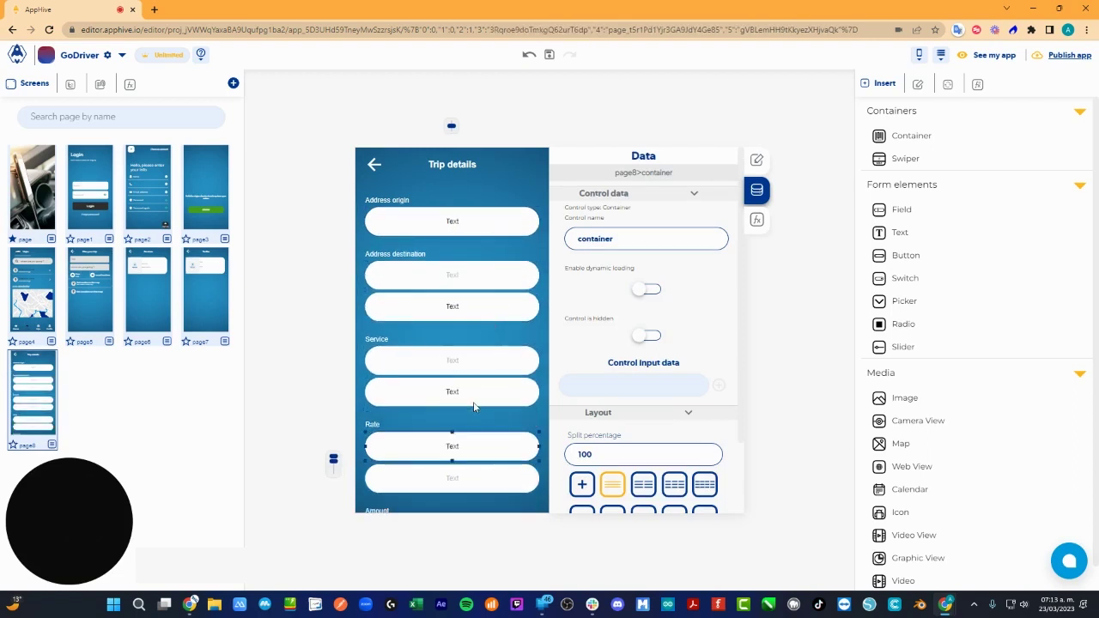
key(Down)
Delete the original input fields from the Address destination, Service and Rate sections
click(478, 278)
key(Delete)
click(467, 331)
key(Delete)
click(461, 380)
key(Delete)
Paste the text container into the Amount section and delete the original Amount input field
click(507, 396)
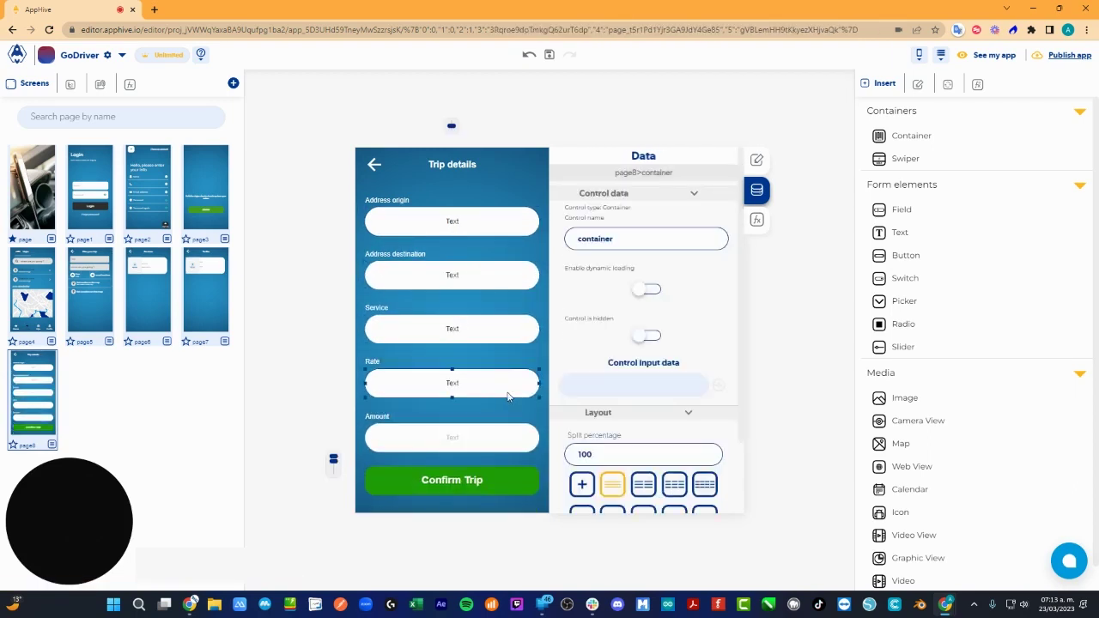
key(ctrl+v)
key(Down)
click(510, 473)
key(Delete)
Rename the text control under Address destination as destination_address
click(484, 276)
click(472, 267)
click(513, 277)
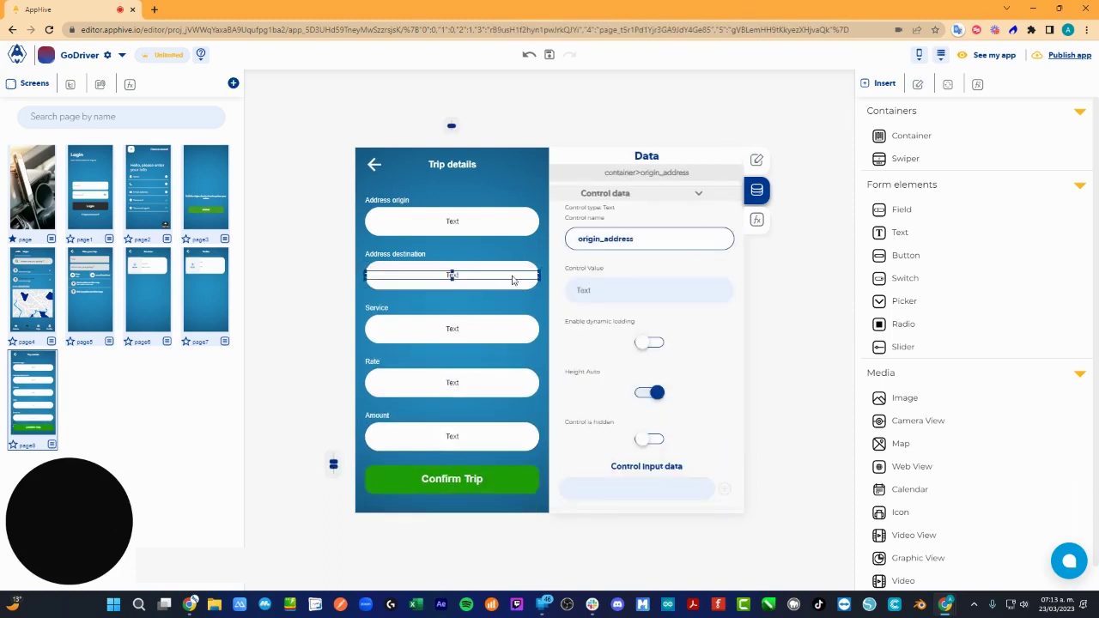
click(287, 167)
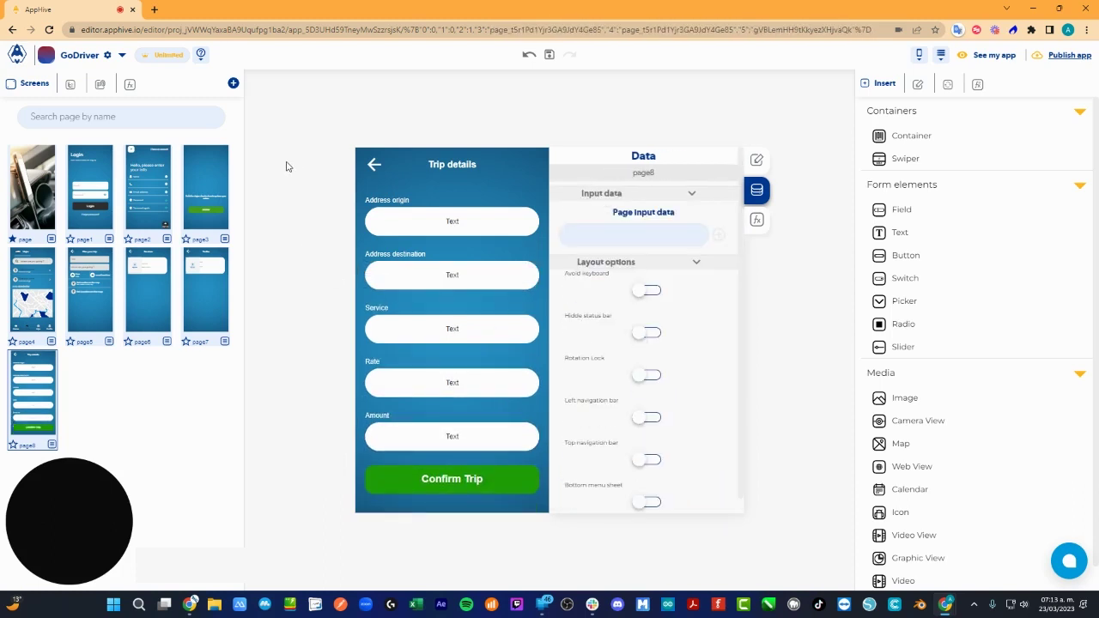
click(757, 220)
click(704, 277)
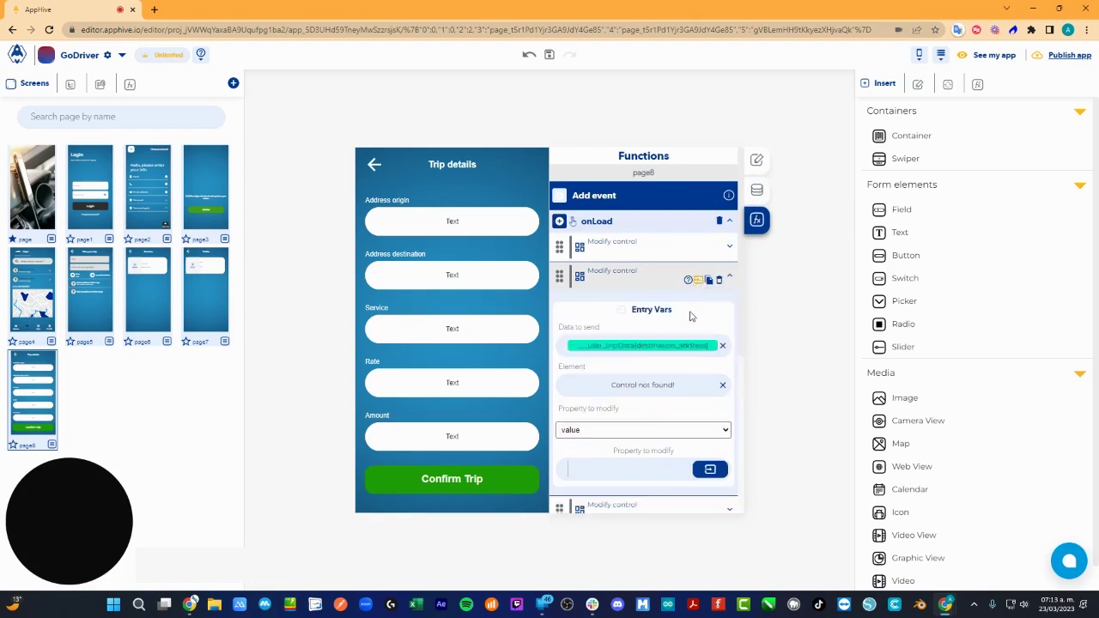
click(452, 275)
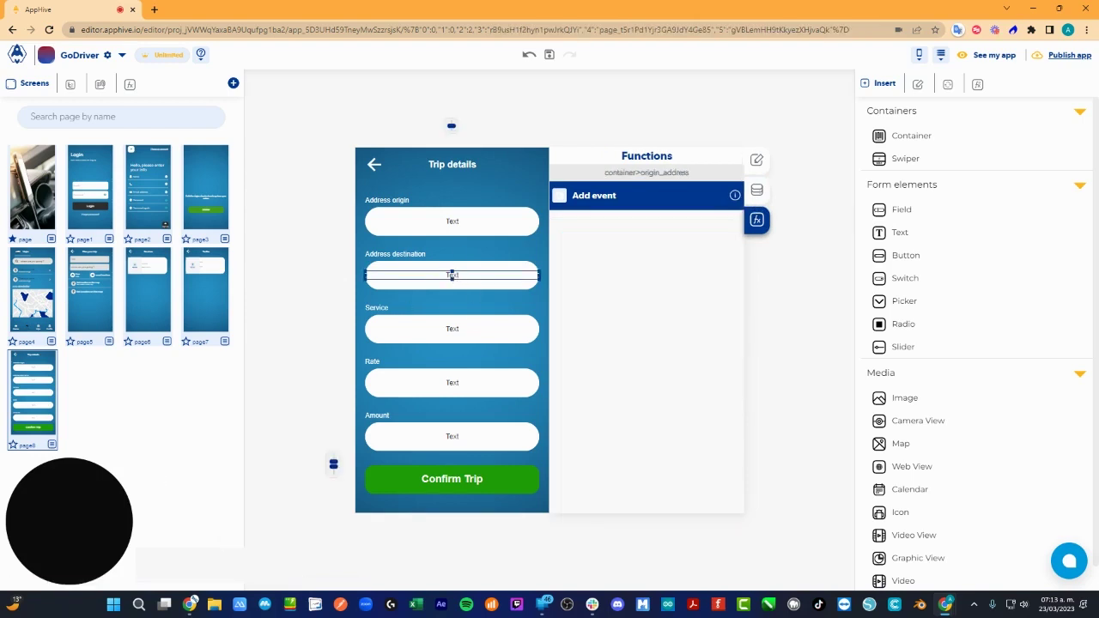
click(756, 190)
drag(692, 240, 593, 251)
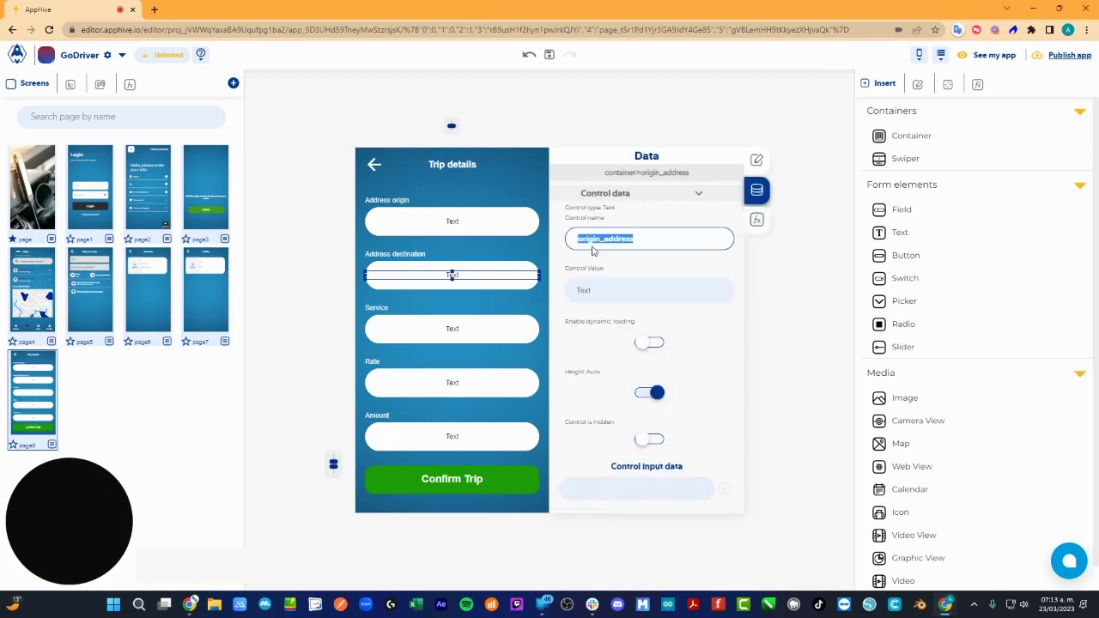
key(ctrl+v)
Rename the text controls under Service, Rate and Amount as service, rate and amount
click(453, 331)
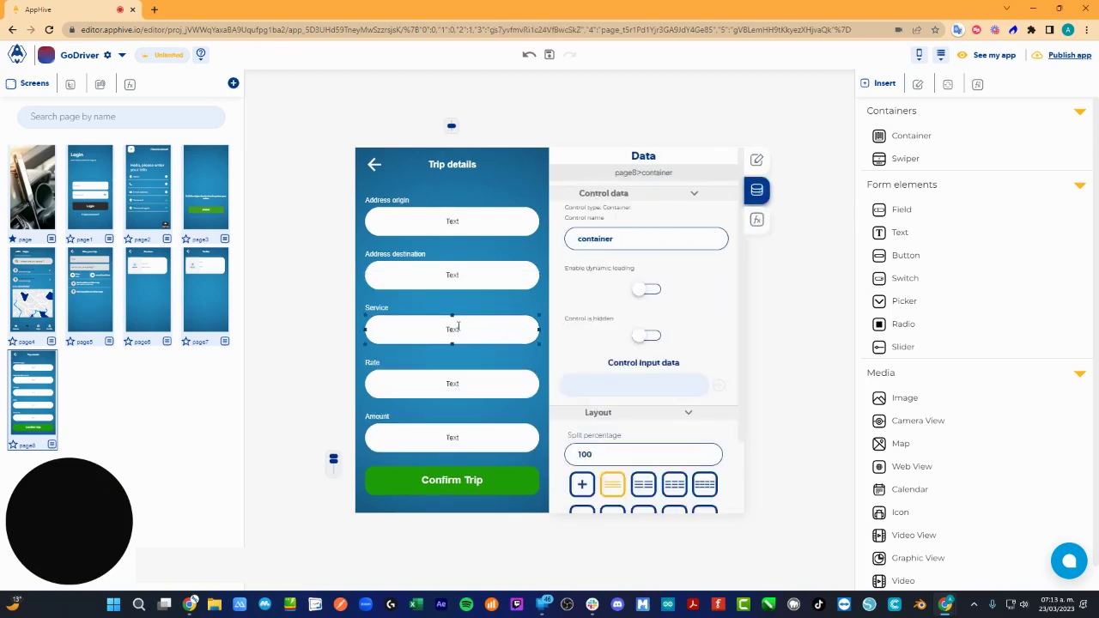
drag(636, 248, 569, 250)
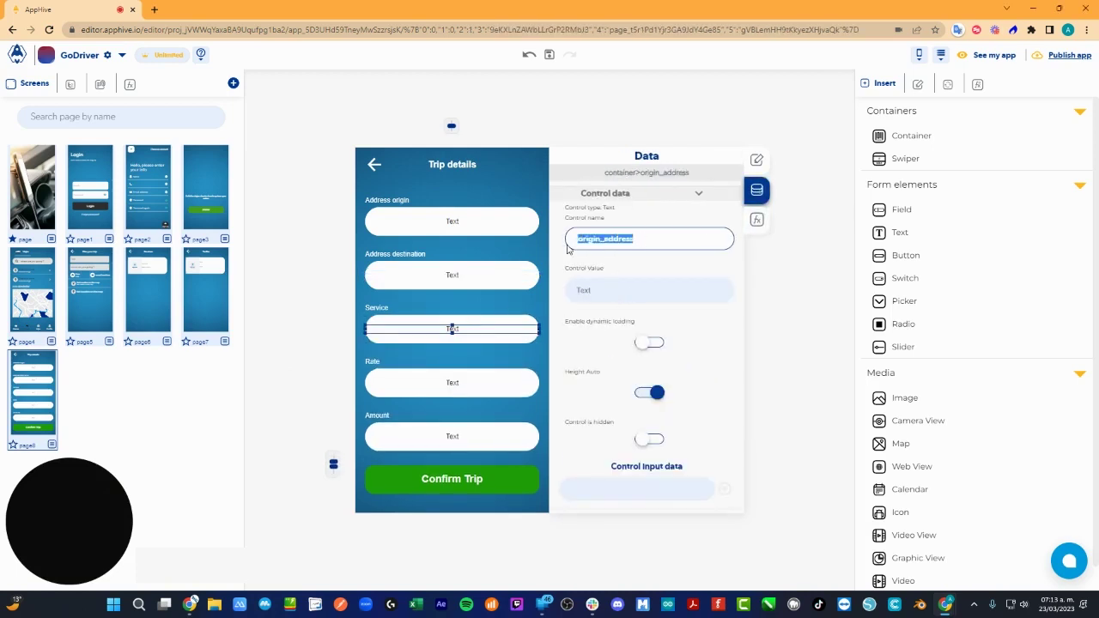
text(service)
click(453, 384)
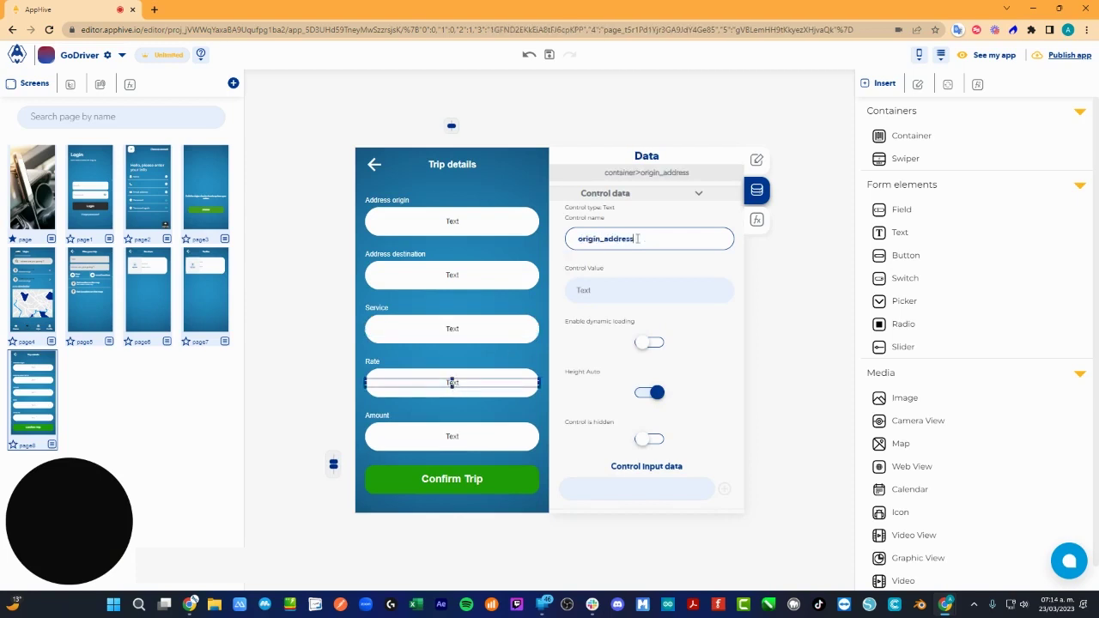
drag(637, 239, 577, 250)
text(rate)
click(481, 434)
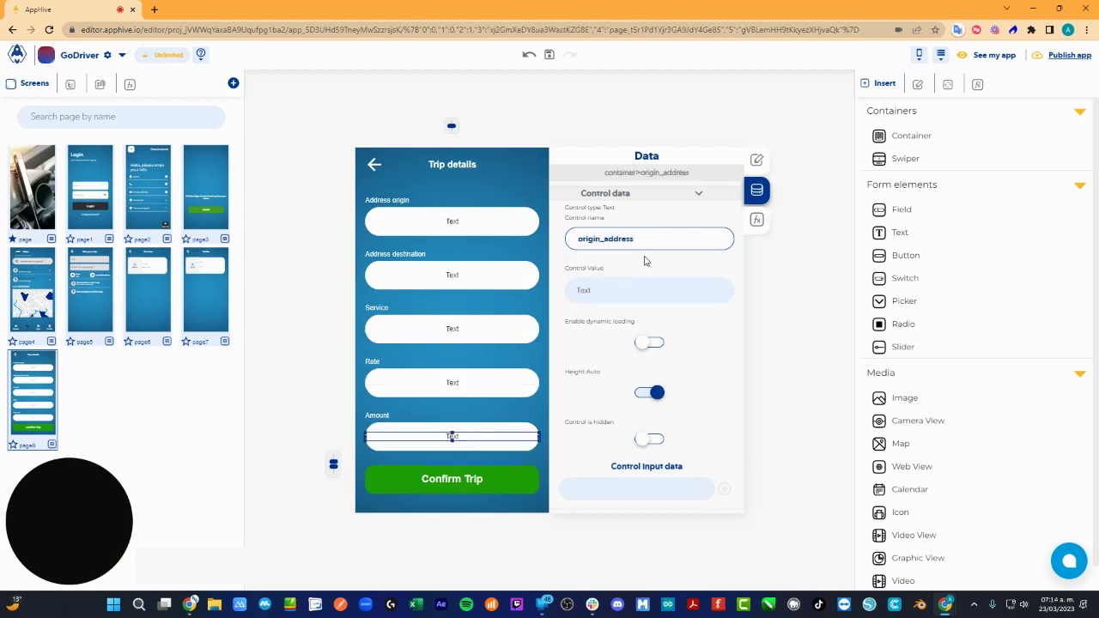
drag(637, 240, 577, 240)
text(amount)
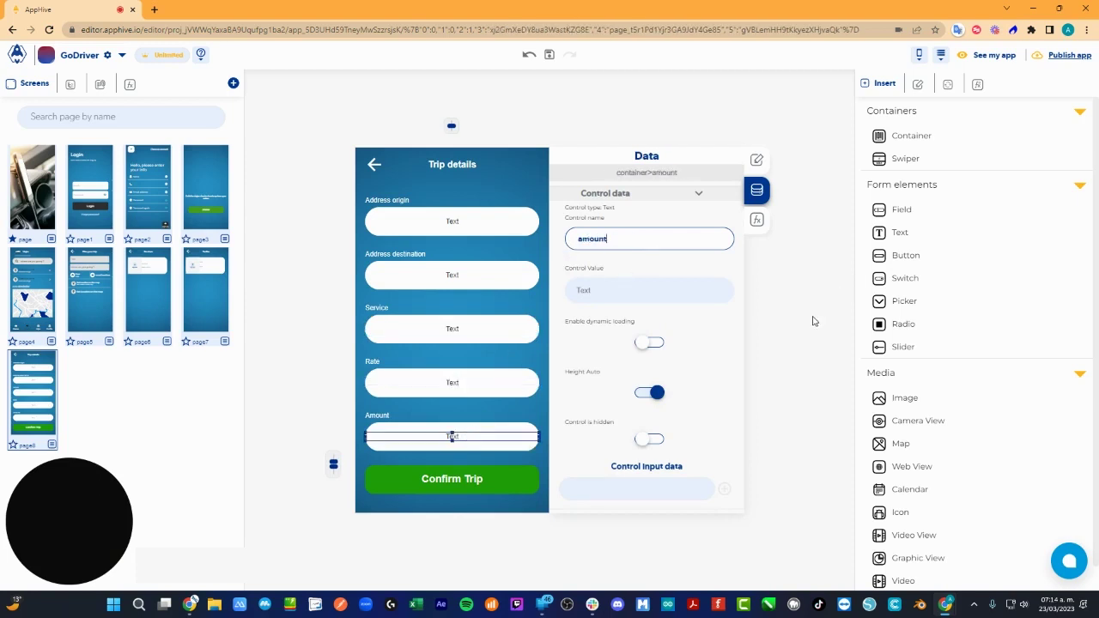
Target the destination_address text in the second Modify control of the page's onLoad event
click(814, 322)
click(750, 223)
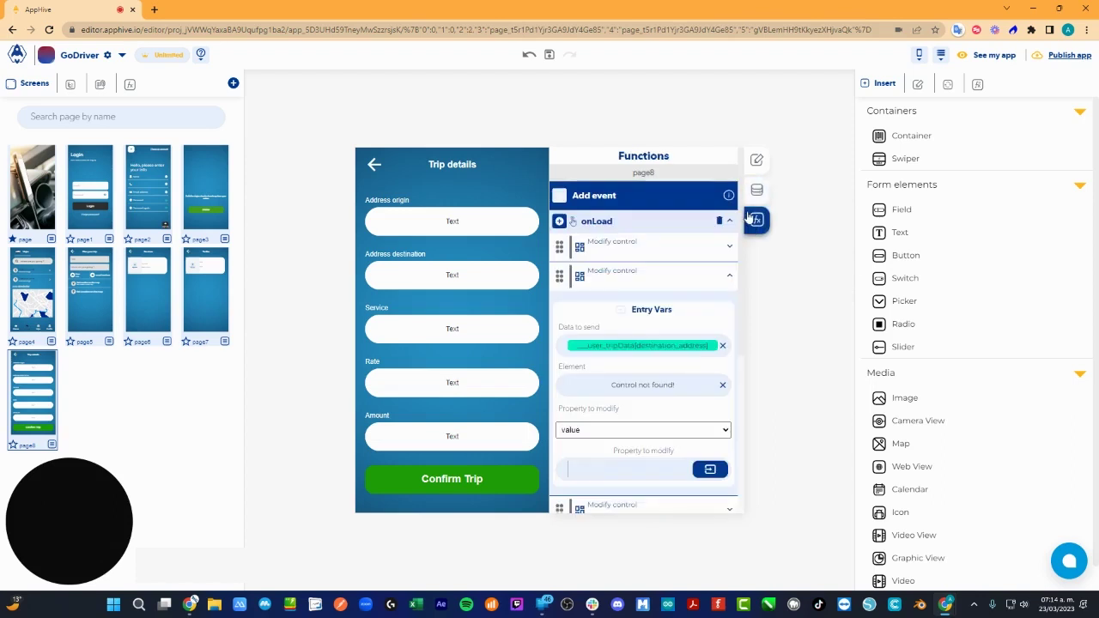
scroll(626, 269, down, 2)
click(633, 269)
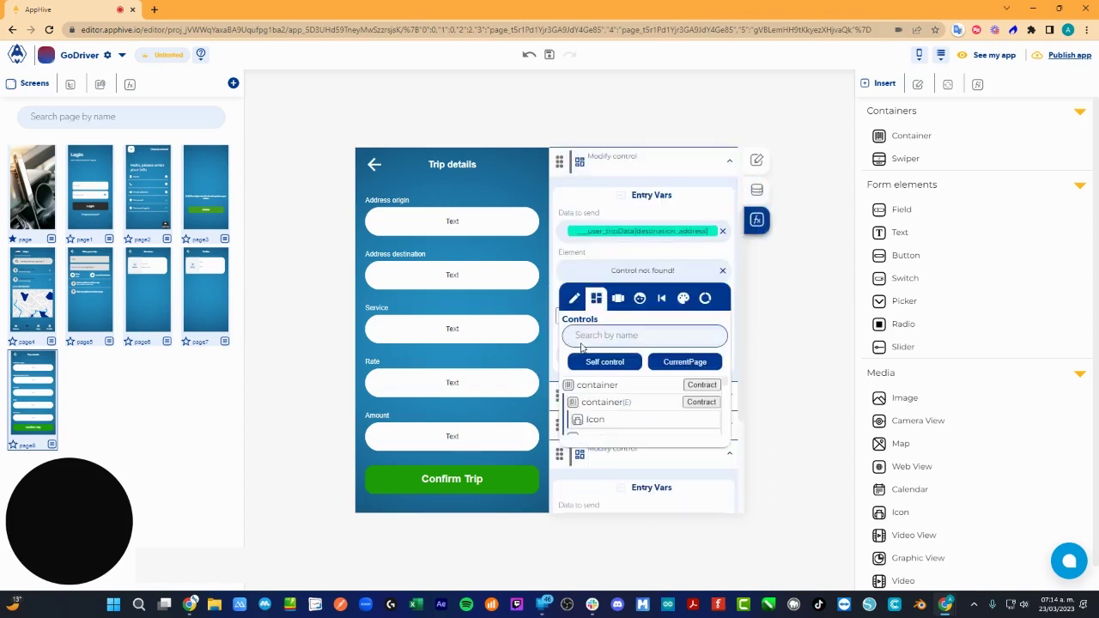
text(de)
click(601, 389)
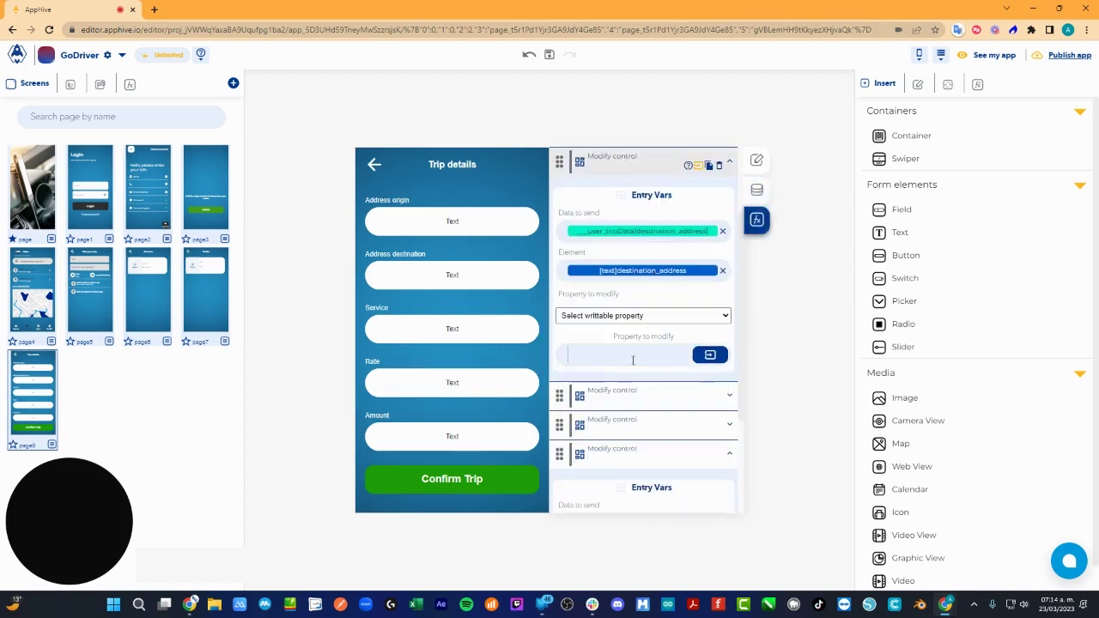
Target the origin_address text in the first Modify control and set text as the property to modify there and in the second one
scroll(683, 350, up, 2)
click(701, 251)
click(663, 355)
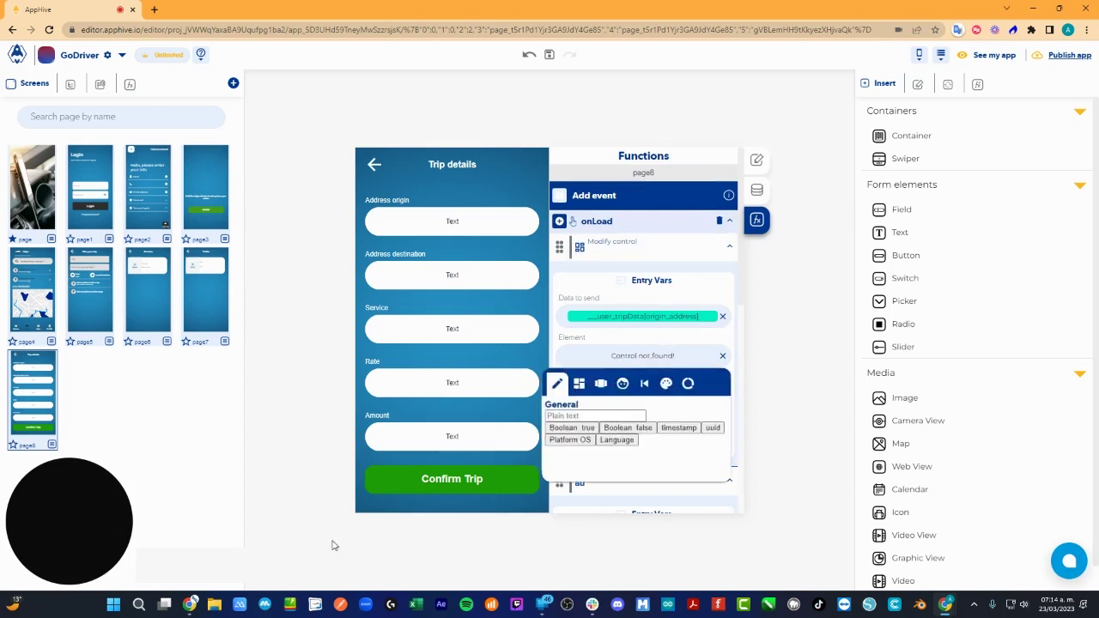
click(579, 383)
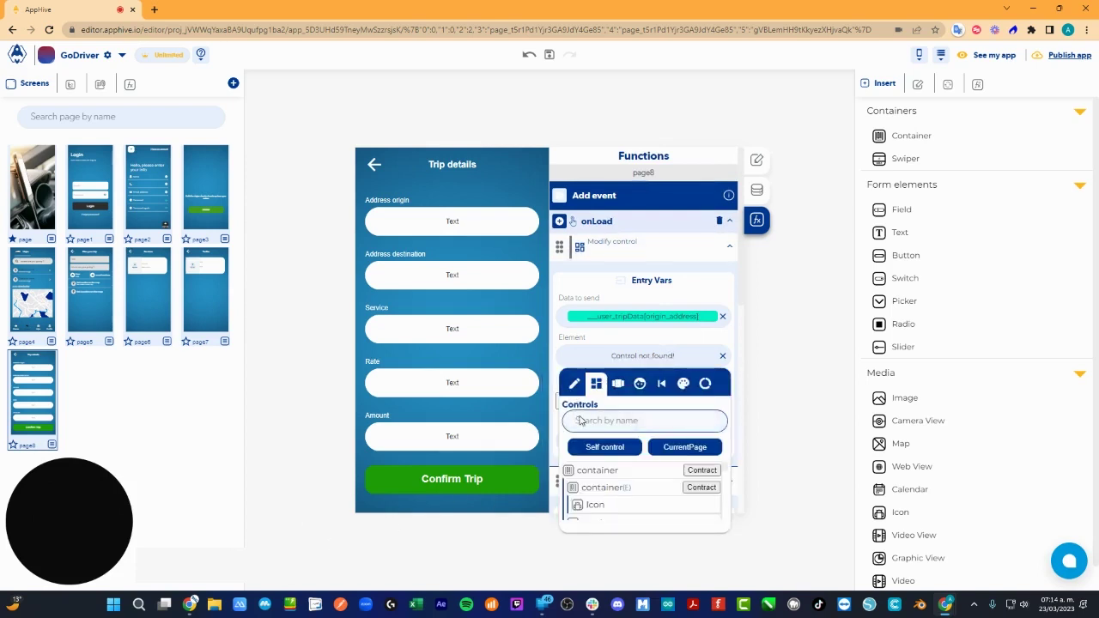
text(or)
click(638, 472)
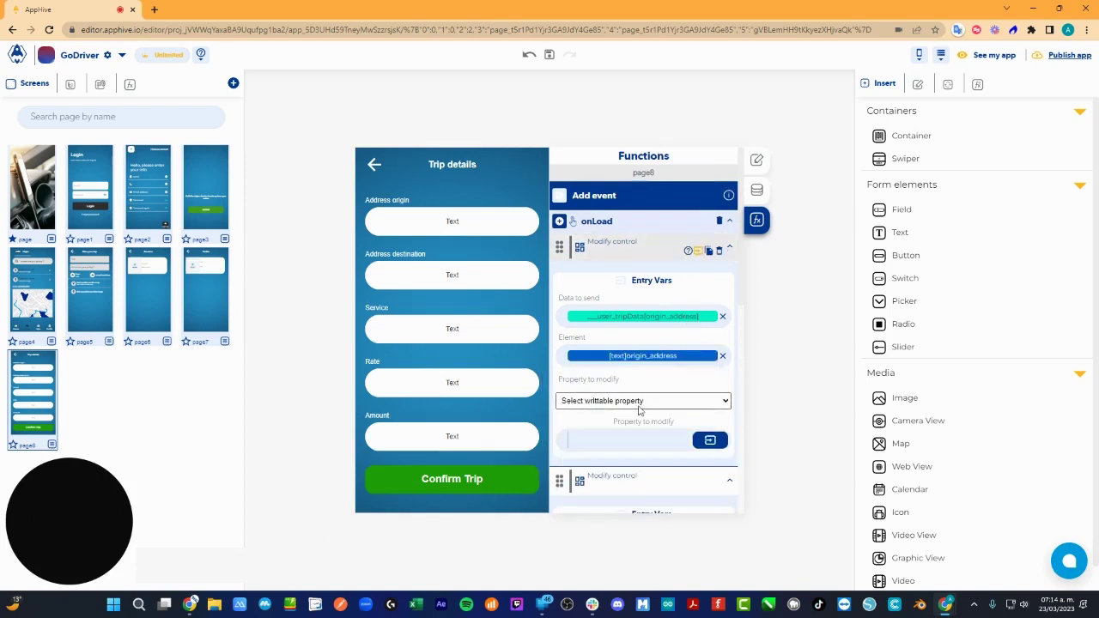
click(643, 403)
click(634, 452)
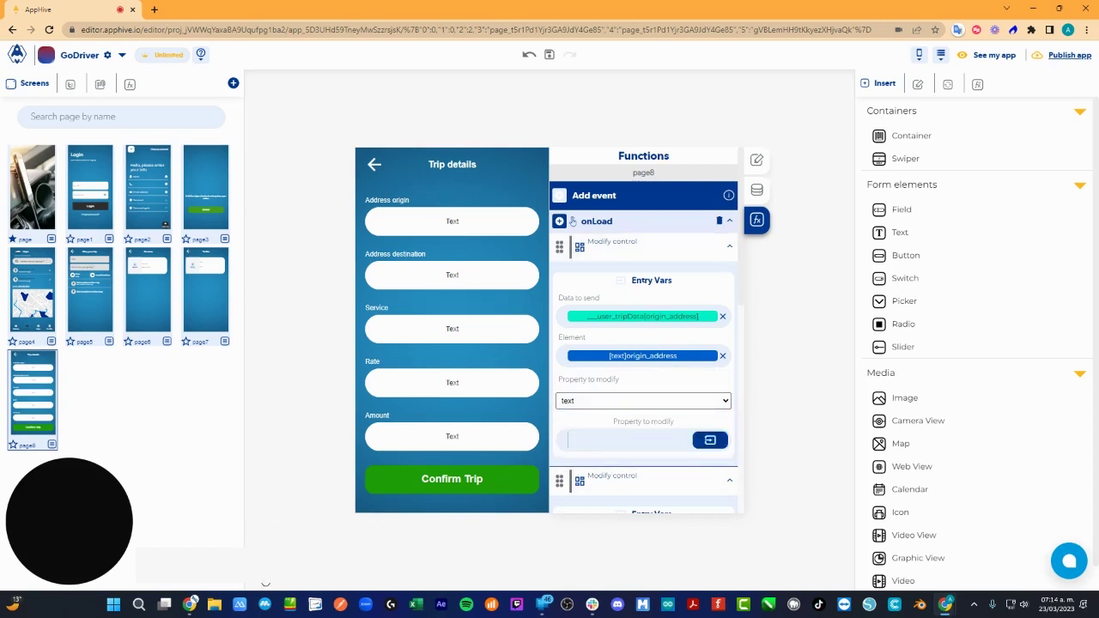
scroll(627, 349, down, 4)
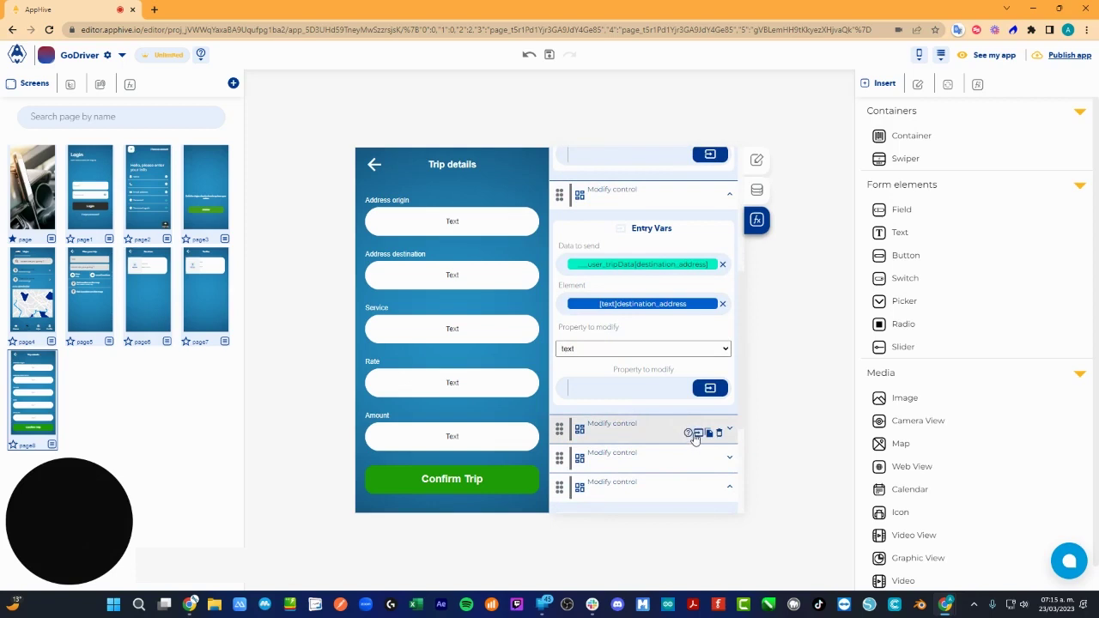
Target the service text in the third Modify control and set text as the property to modify
click(697, 433)
click(648, 427)
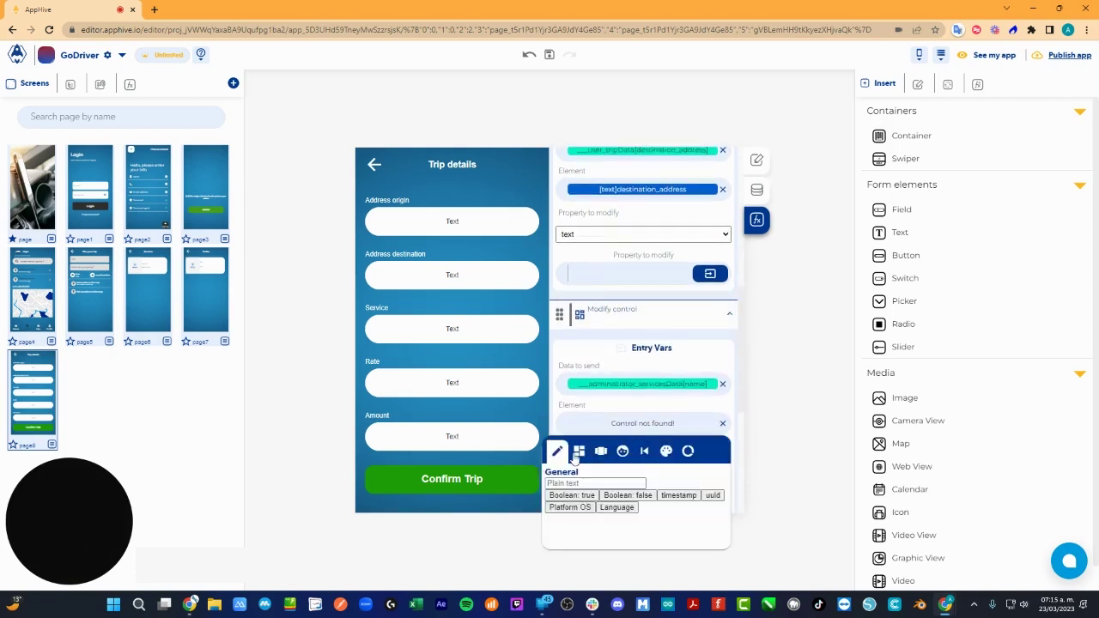
click(577, 455)
click(616, 490)
text(s)
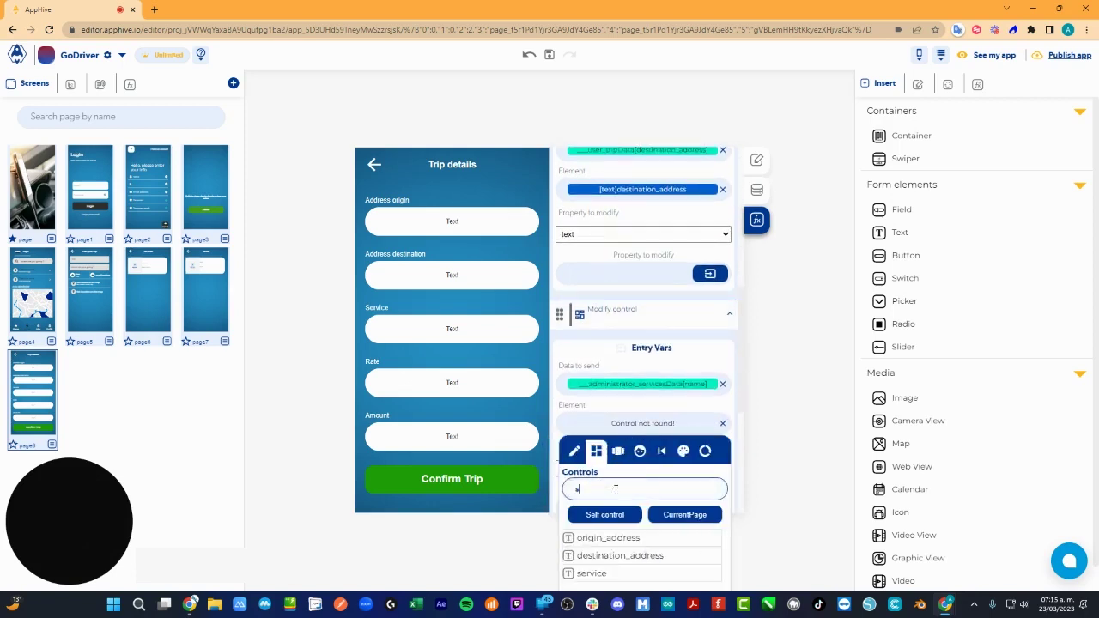
text(er)
click(630, 538)
click(643, 468)
click(599, 519)
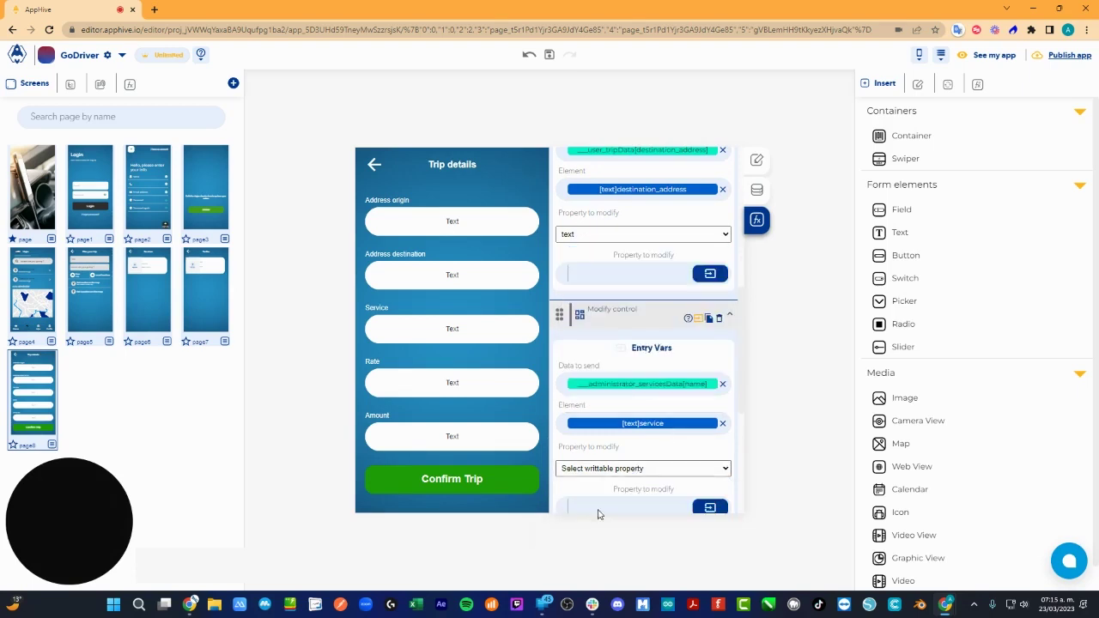